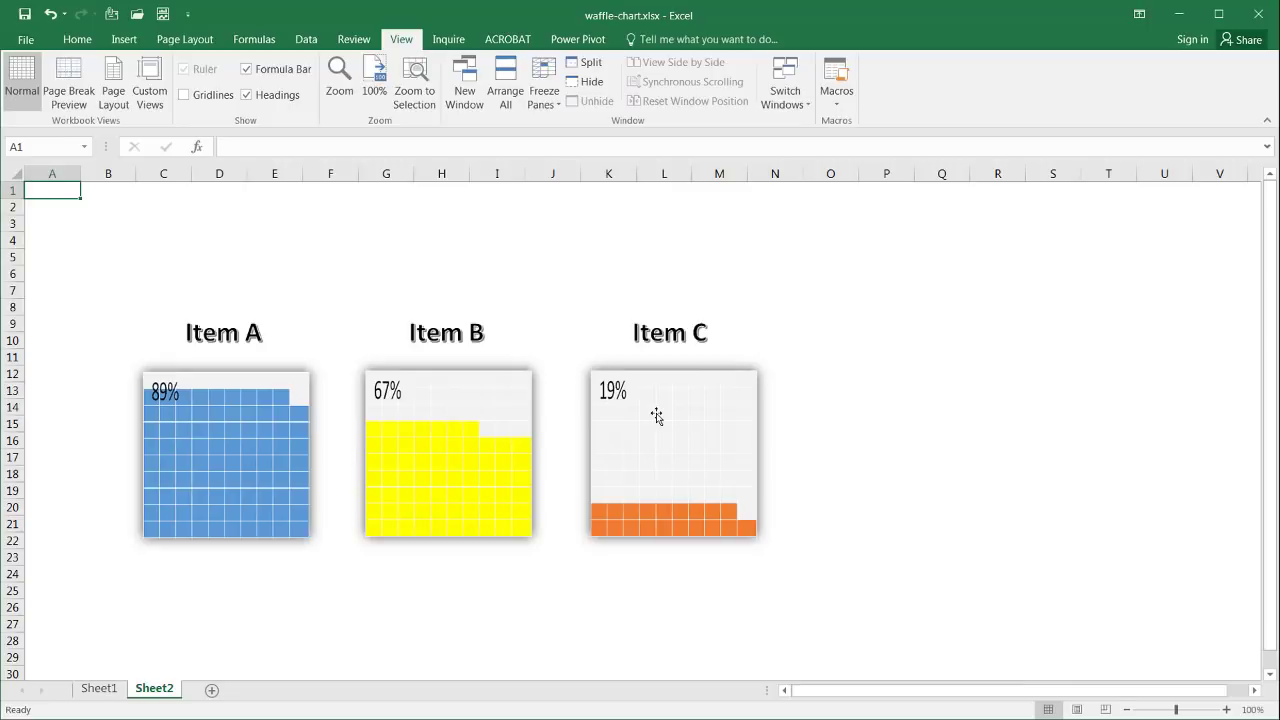
# - Leave the Item A, B and C waffle charts on Sheet2 for the blank Sheet1 of waffle-chart.xlsx
pyautogui.click(115, 688)
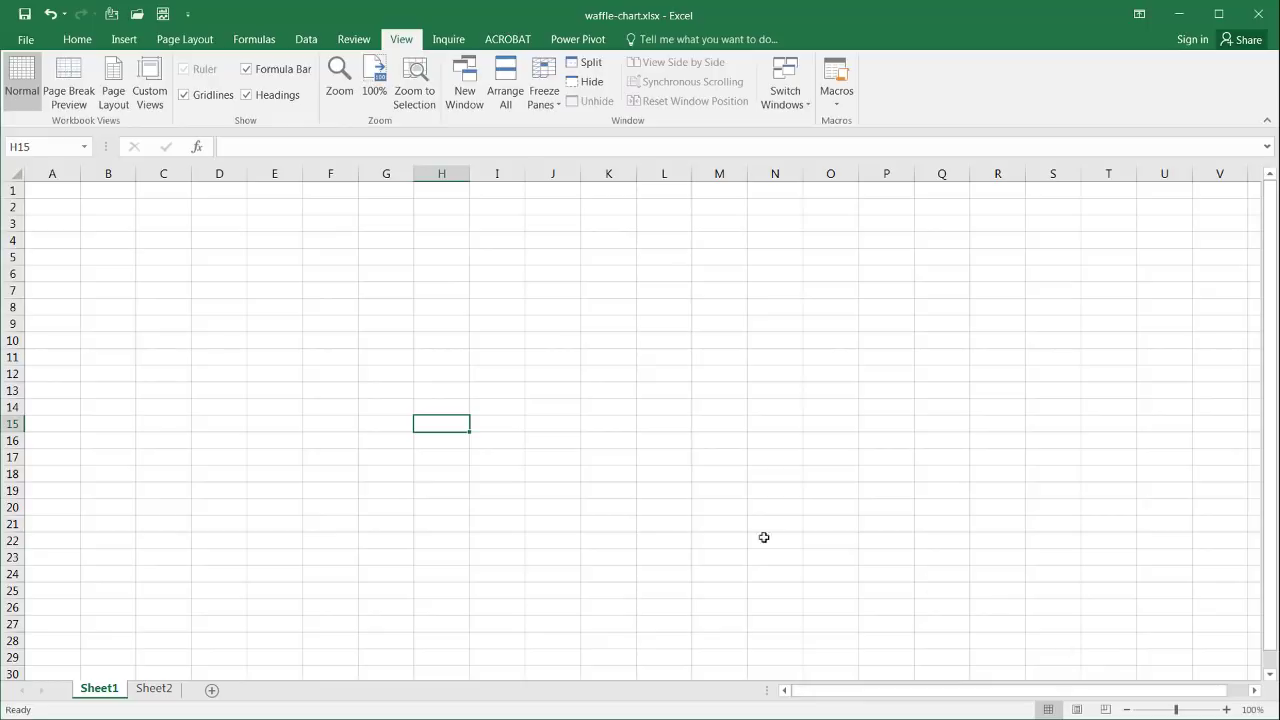
# - Type starting numbers into E17:G17, beginning with 1 and ending with 3
pyautogui.click(278, 454)
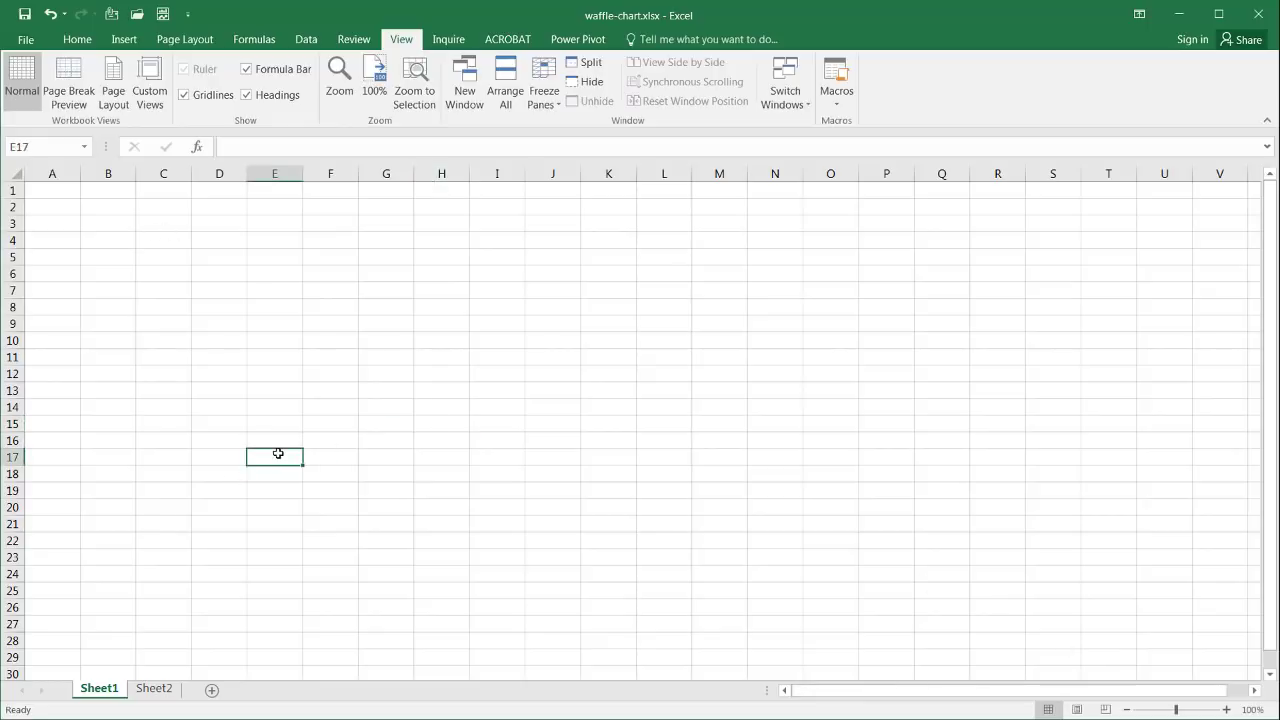
pyautogui.write('12')
pyautogui.press('BackSpace')
pyautogui.press('BackSpace')
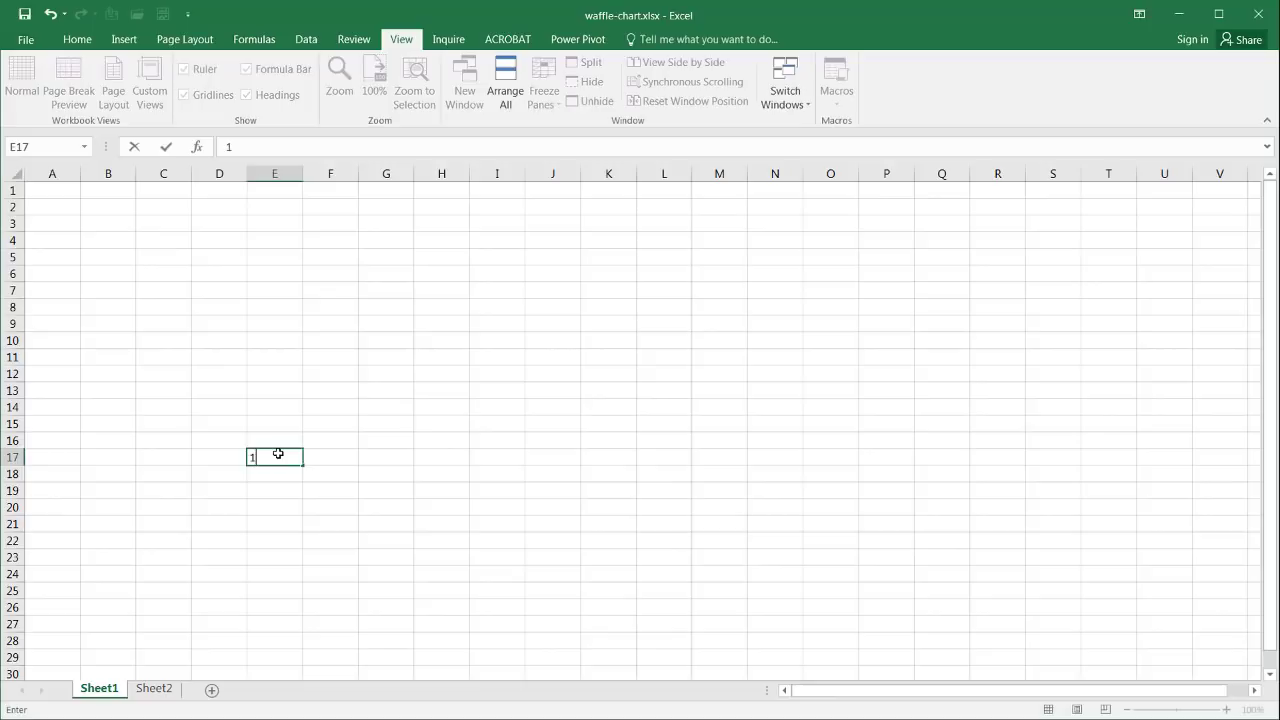
pyautogui.press('Tab')
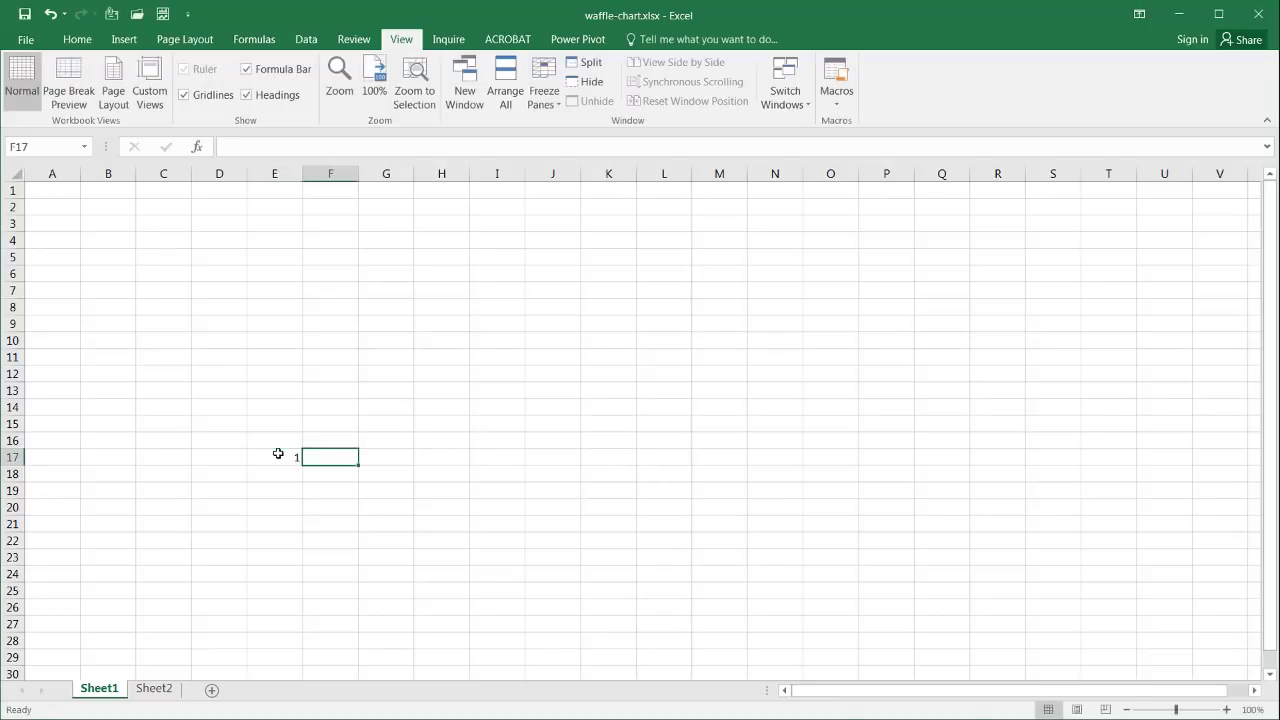
pyautogui.write('1')
pyautogui.press('Tab')
pyautogui.write('3')
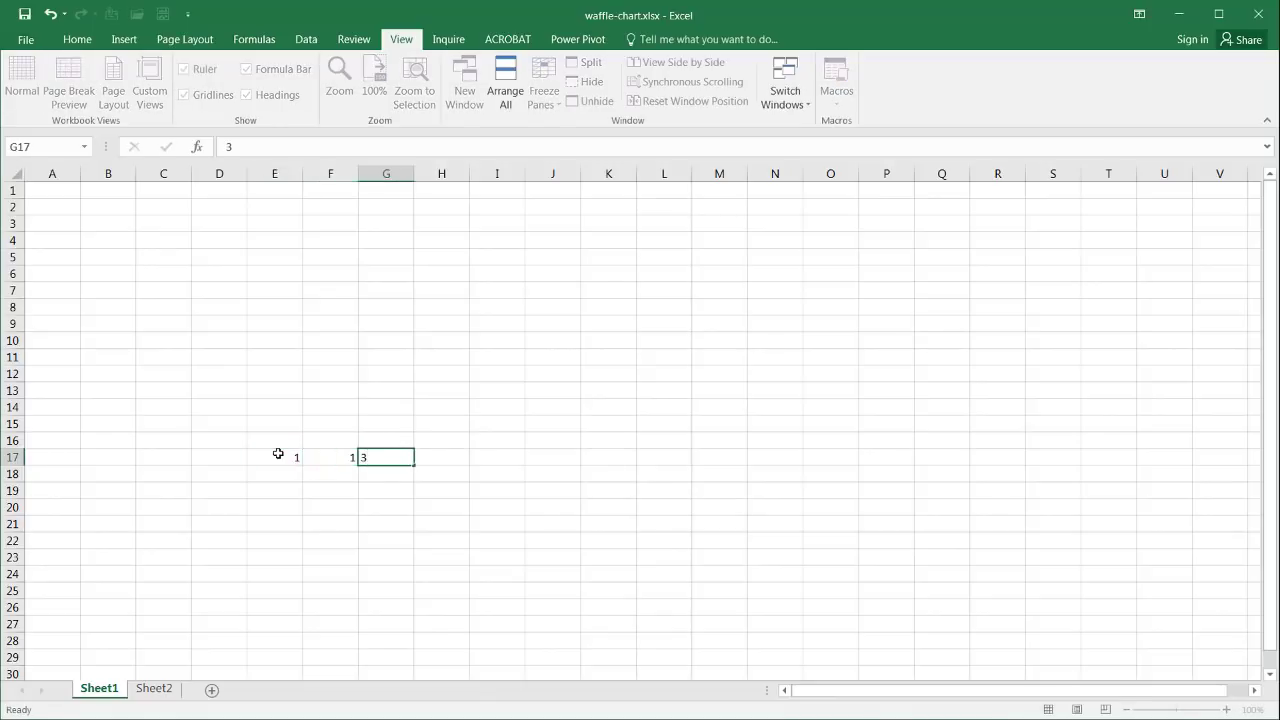
pyautogui.press('Tab')
# - Correct F17 to 2 and extend the 1, 2, 3 series across row 17 to 10
pyautogui.click(283, 455)
pyautogui.moveTo(283, 455); pyautogui.dragTo(366, 452)
pyautogui.click(325, 459)
pyautogui.write('2')
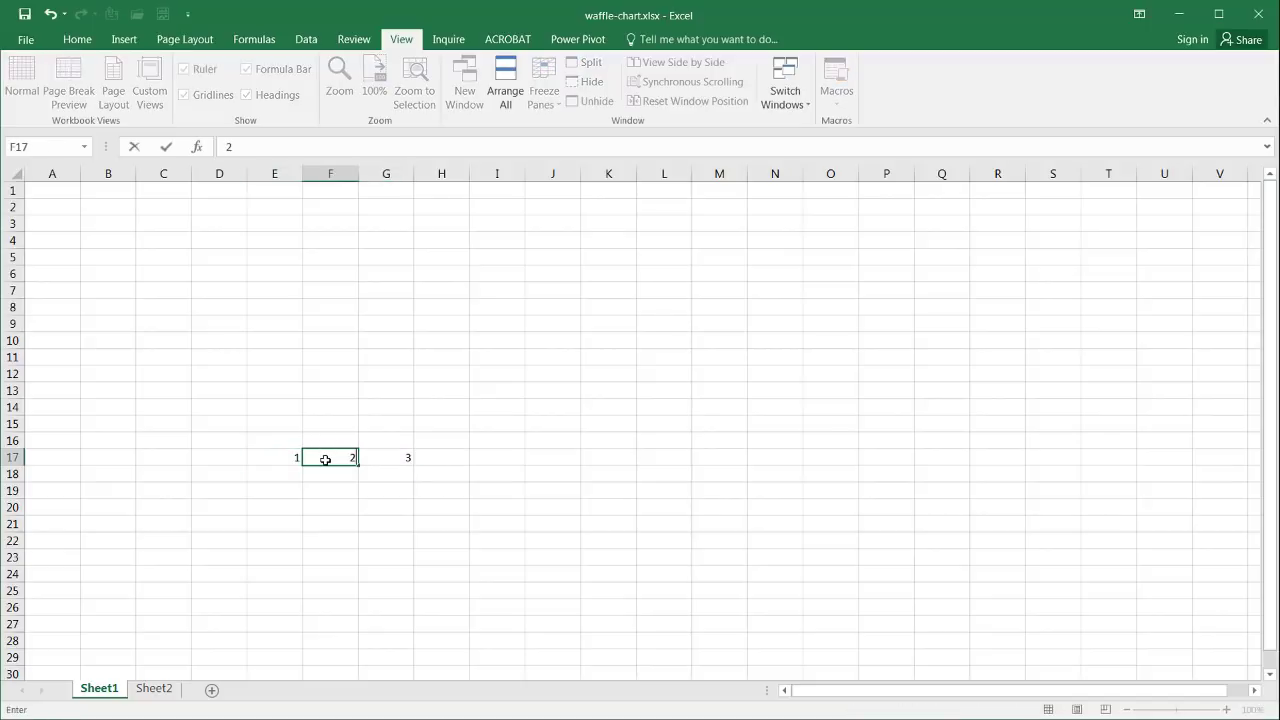
pyautogui.press('Return')
pyautogui.click(298, 456)
pyautogui.moveTo(298, 456); pyautogui.dragTo(778, 451)
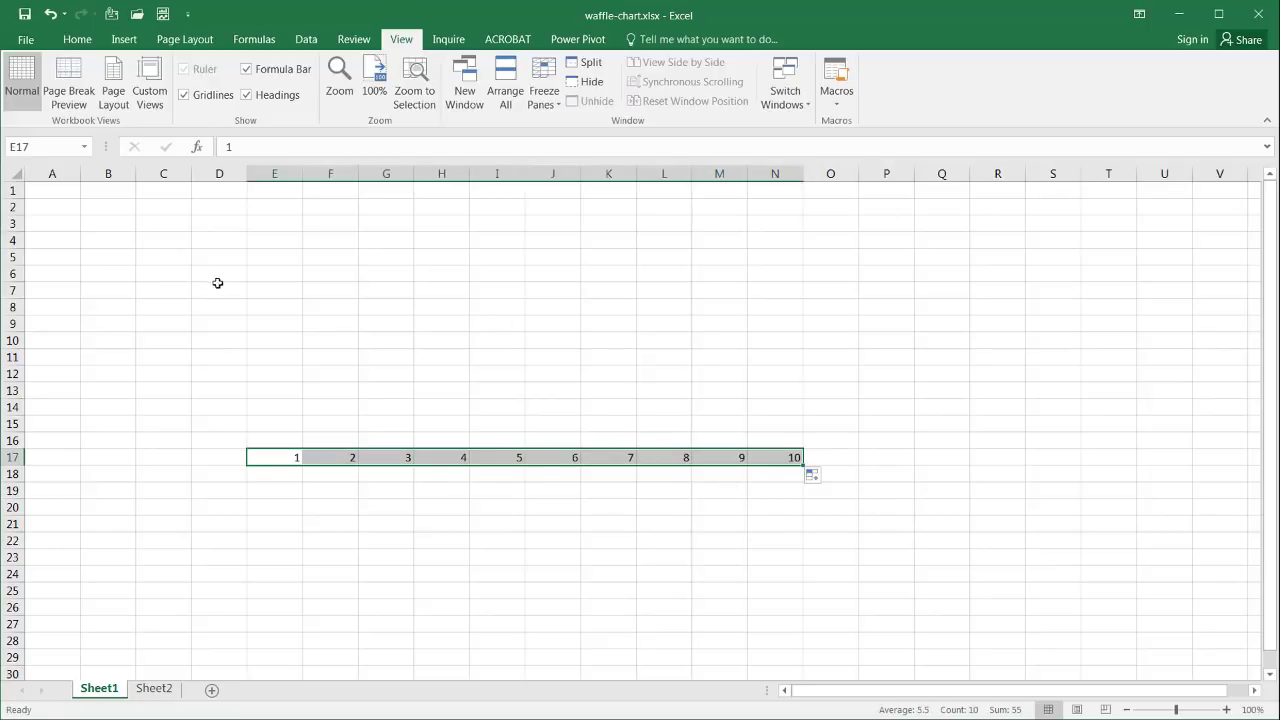
pyautogui.click(222, 439)
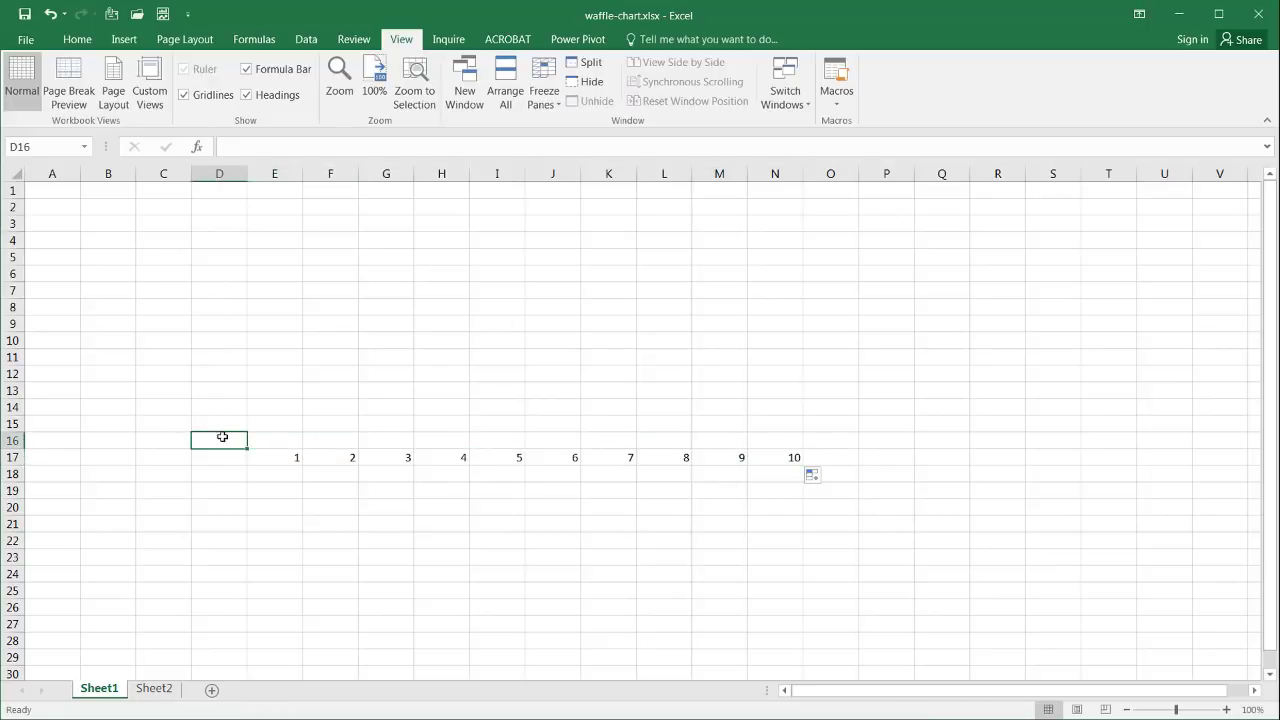
# - Fill 90 down to 10 in column D, move it to D8:D16, and copy the 1–10 row upward
pyautogui.click(214, 288)
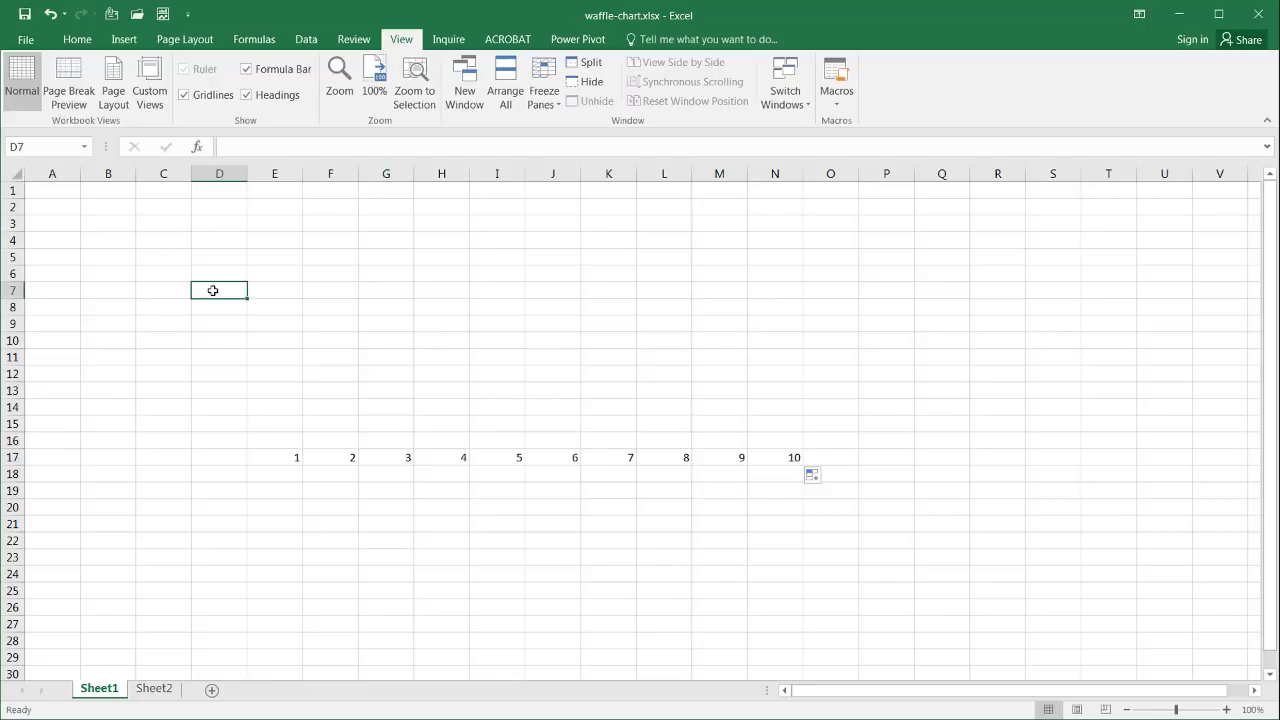
pyautogui.click(212, 271)
pyautogui.write('90')
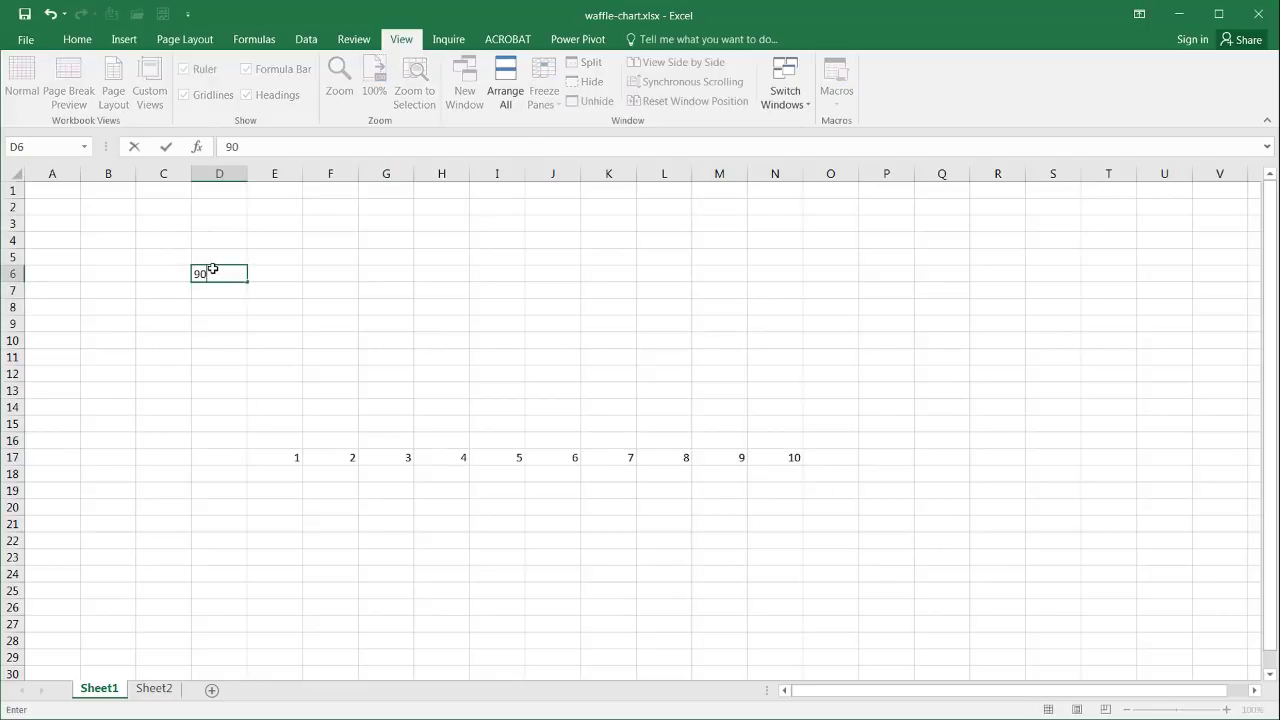
pyautogui.press('Return')
pyautogui.write('80')
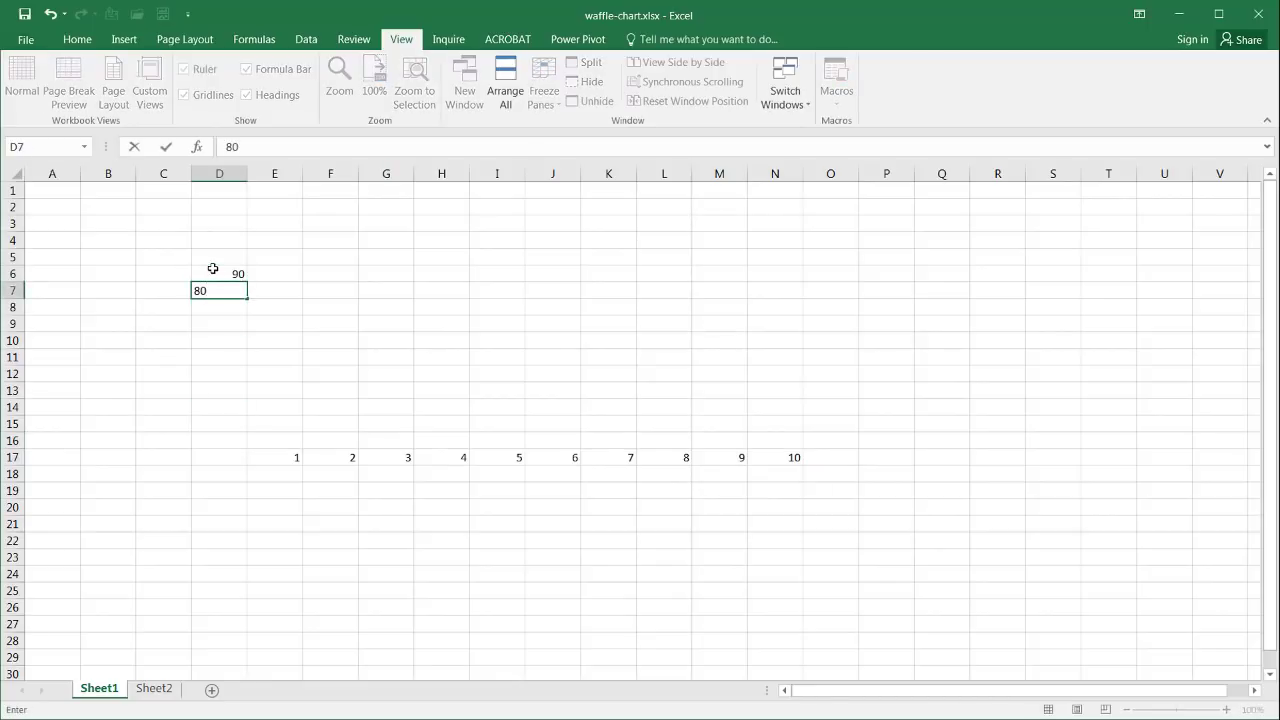
pyautogui.press('Return')
pyautogui.click(213, 270)
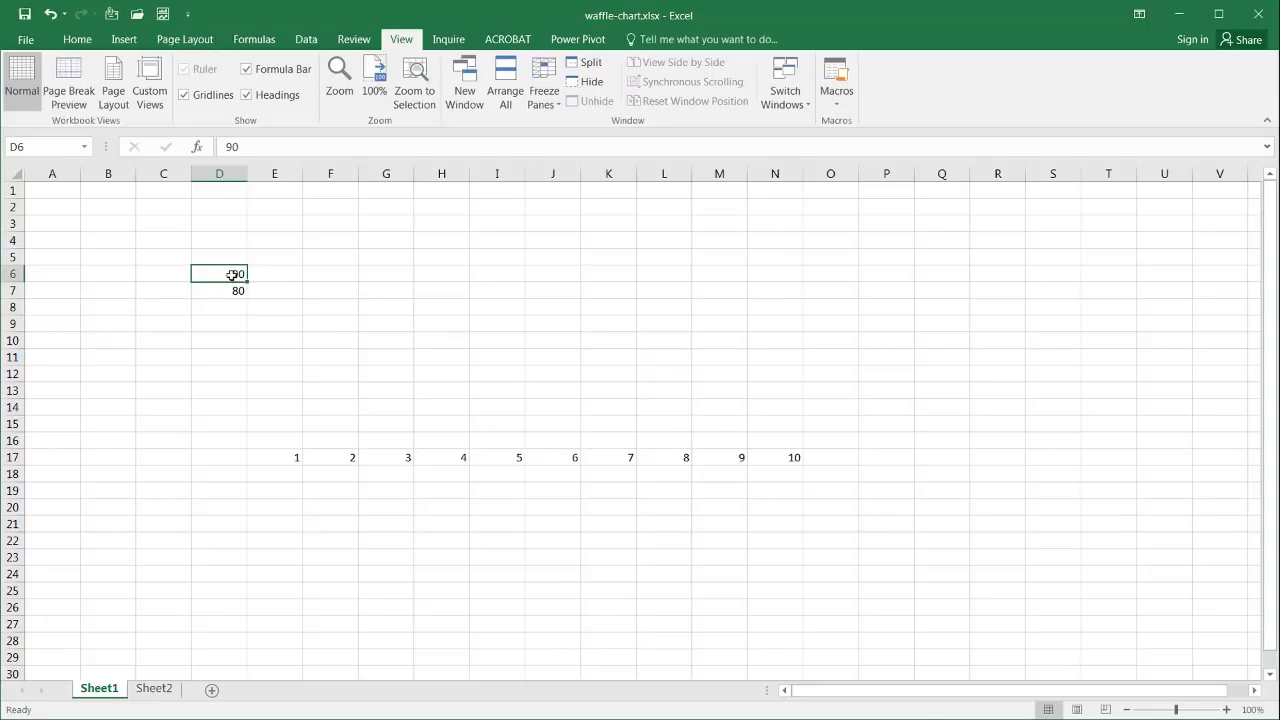
pyautogui.moveTo(232, 274)
pyautogui.mouseDown()
pyautogui.moveTo(234, 306)
pyautogui.moveTo(246, 302)
pyautogui.moveTo(253, 451)
pyautogui.moveTo(236, 410)
pyautogui.moveTo(237, 421)
pyautogui.mouseUp()
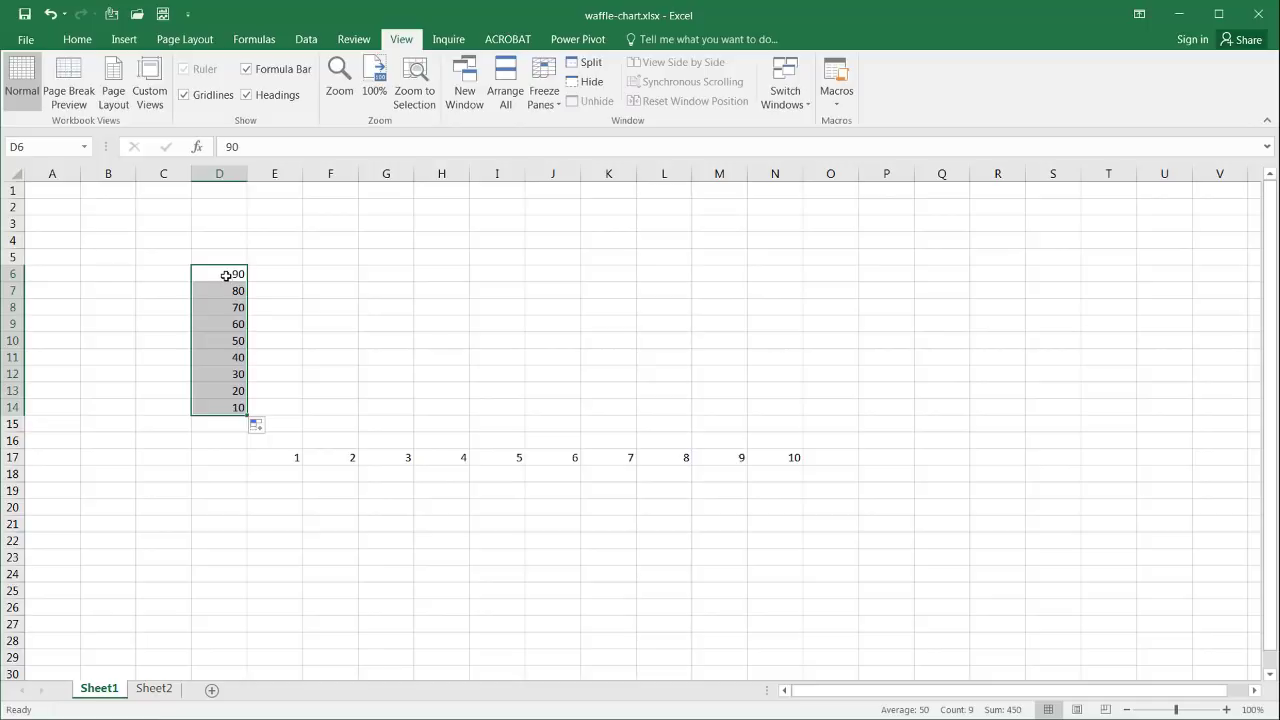
pyautogui.moveTo(224, 274); pyautogui.dragTo(193, 409)
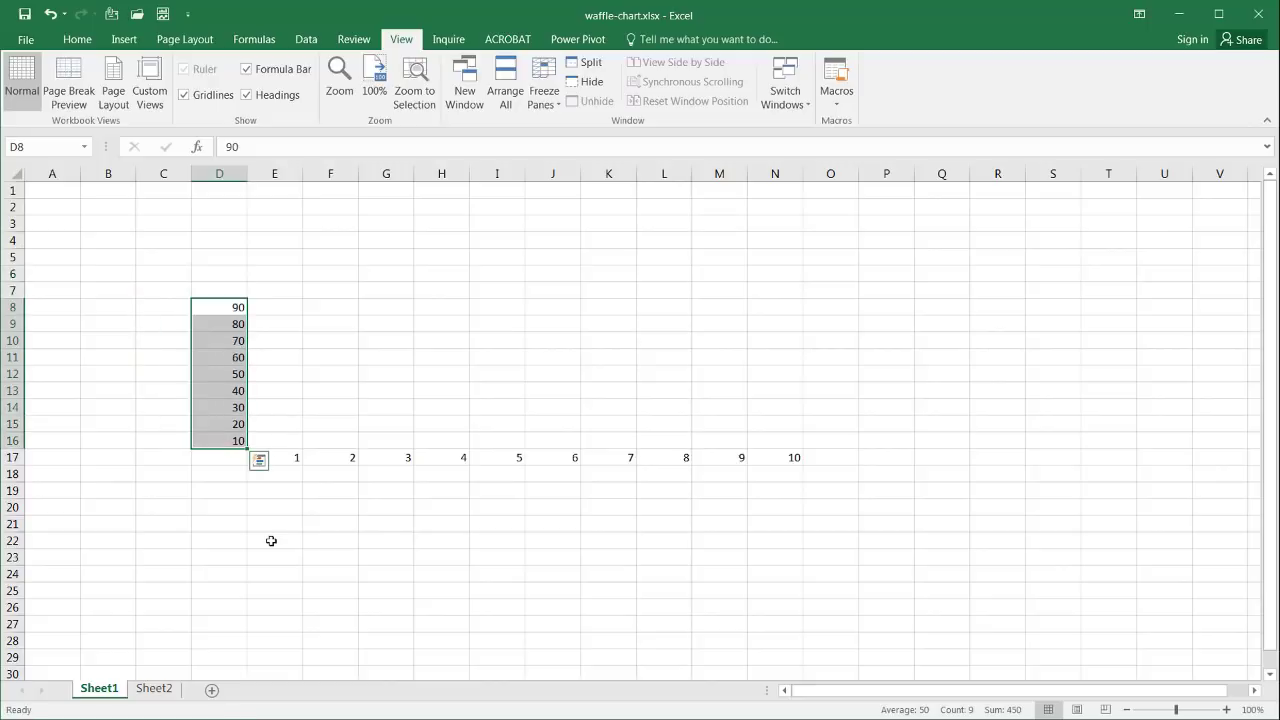
pyautogui.click(271, 541)
pyautogui.moveTo(276, 455); pyautogui.dragTo(784, 299)
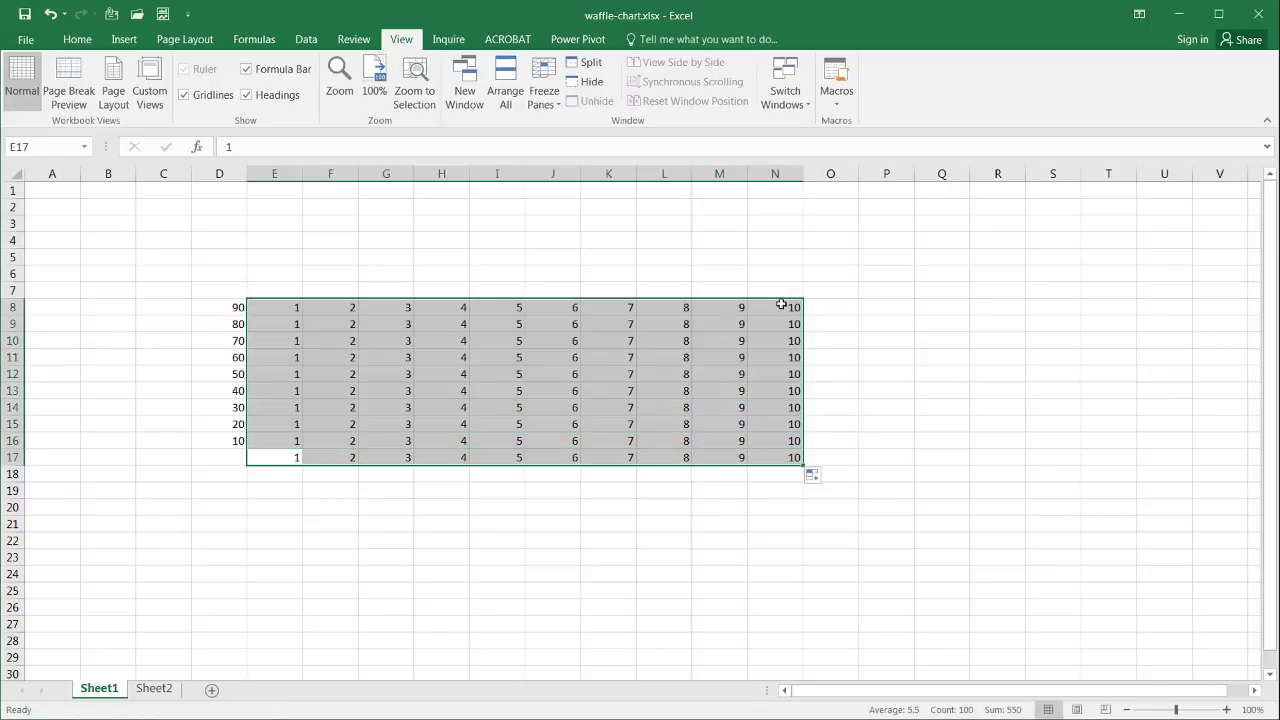
# - Copy D8:D16 and Paste Special Add it onto E8:N16 so the grid counts 1 to 100
pyautogui.press('Down')
pyautogui.press('Down')
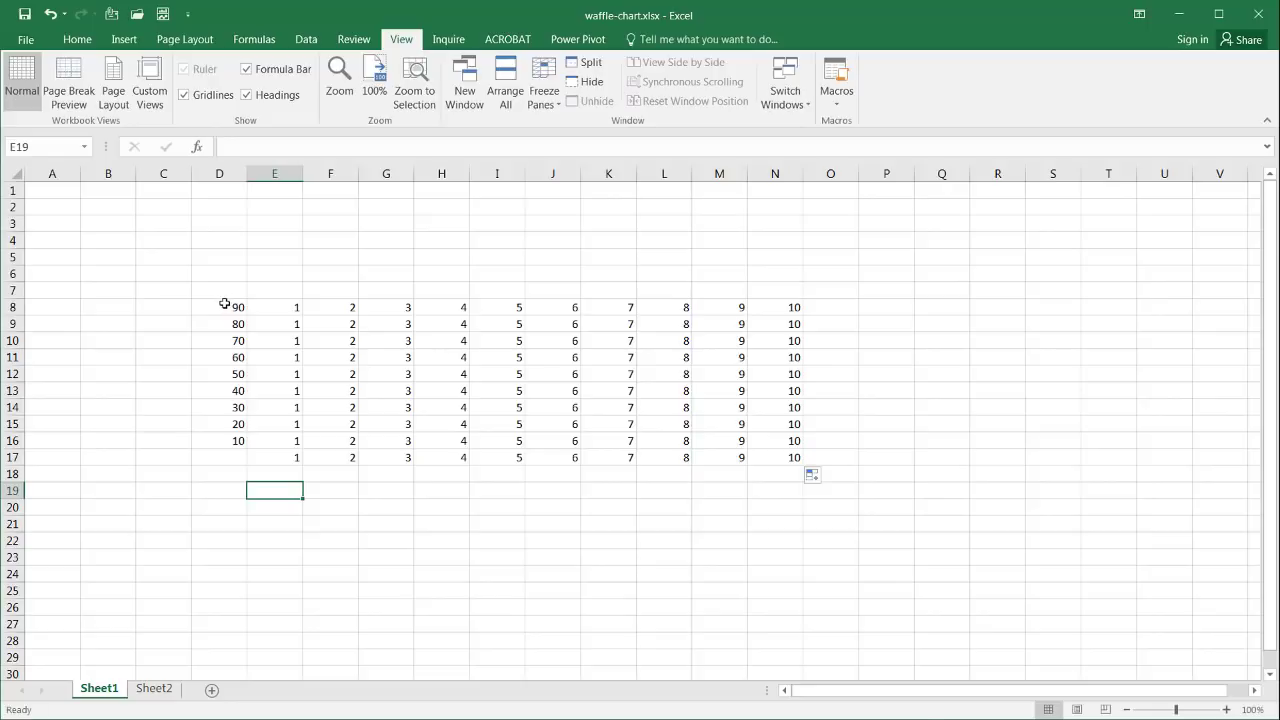
pyautogui.moveTo(225, 304); pyautogui.dragTo(223, 438)
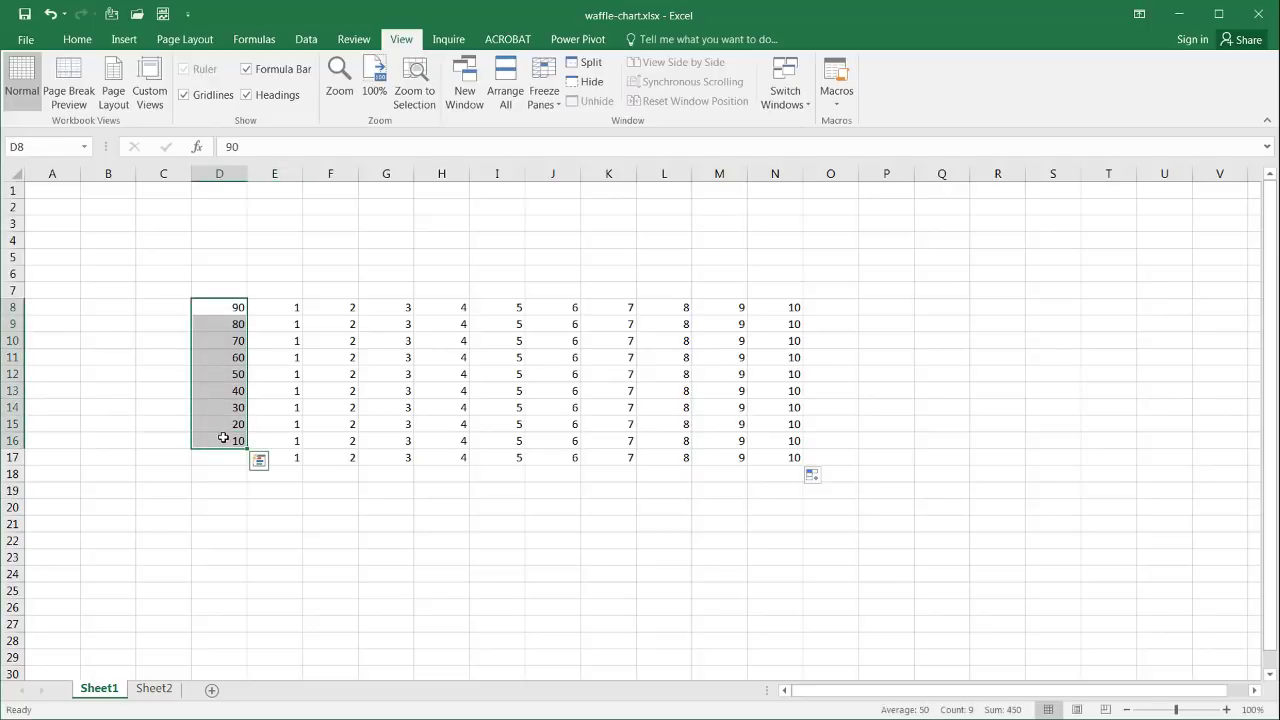
pyautogui.hotkey('ctrl', 'c')
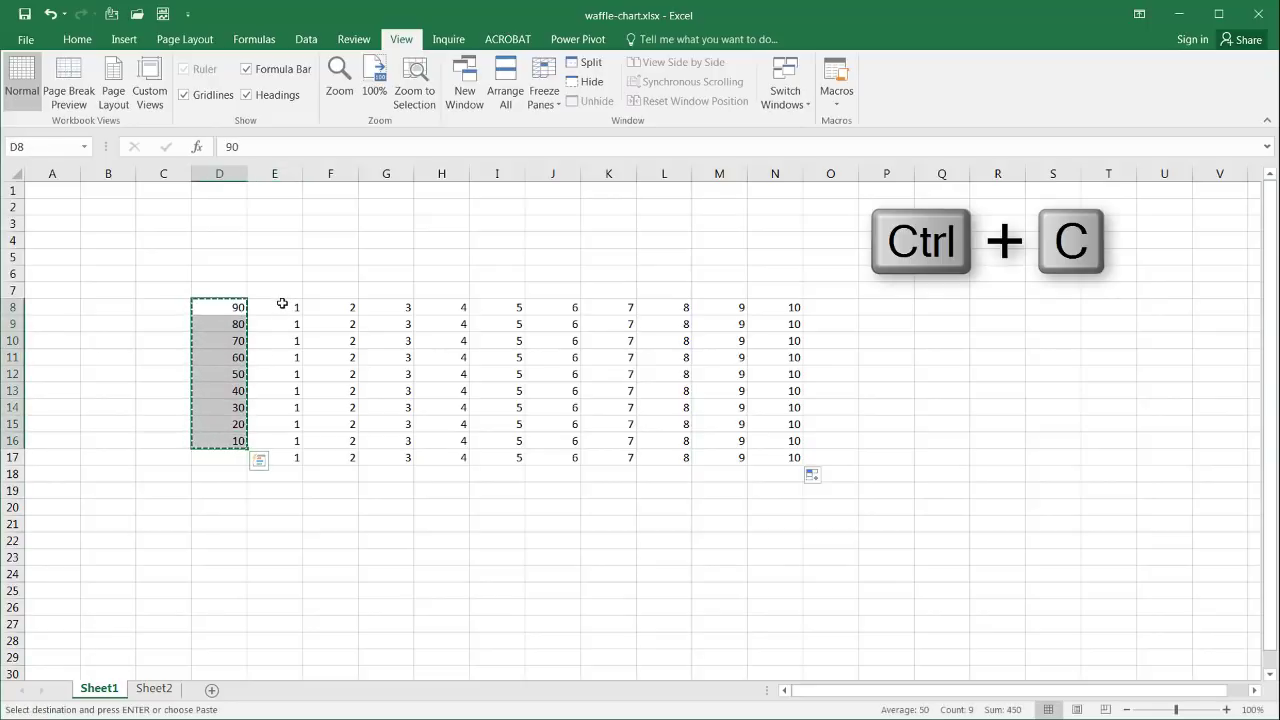
pyautogui.moveTo(282, 303); pyautogui.dragTo(800, 440)
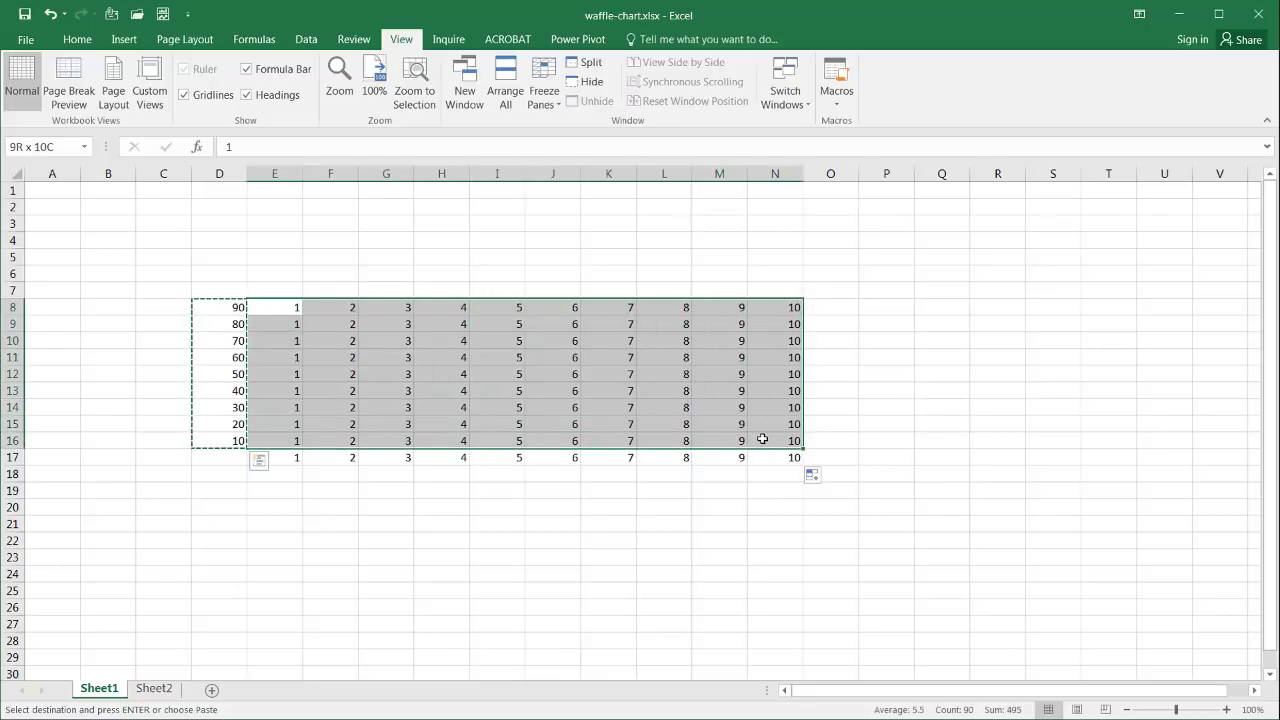
pyautogui.click(88, 44)
pyautogui.click(20, 96)
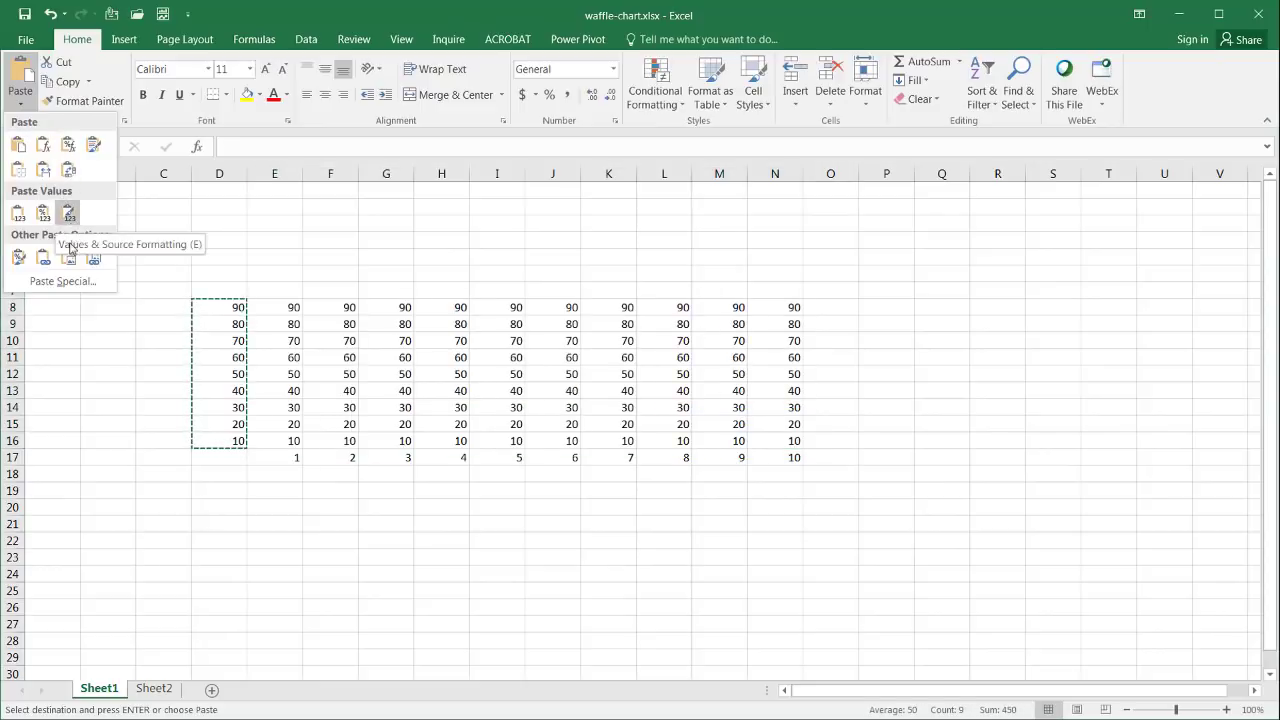
pyautogui.click(62, 281)
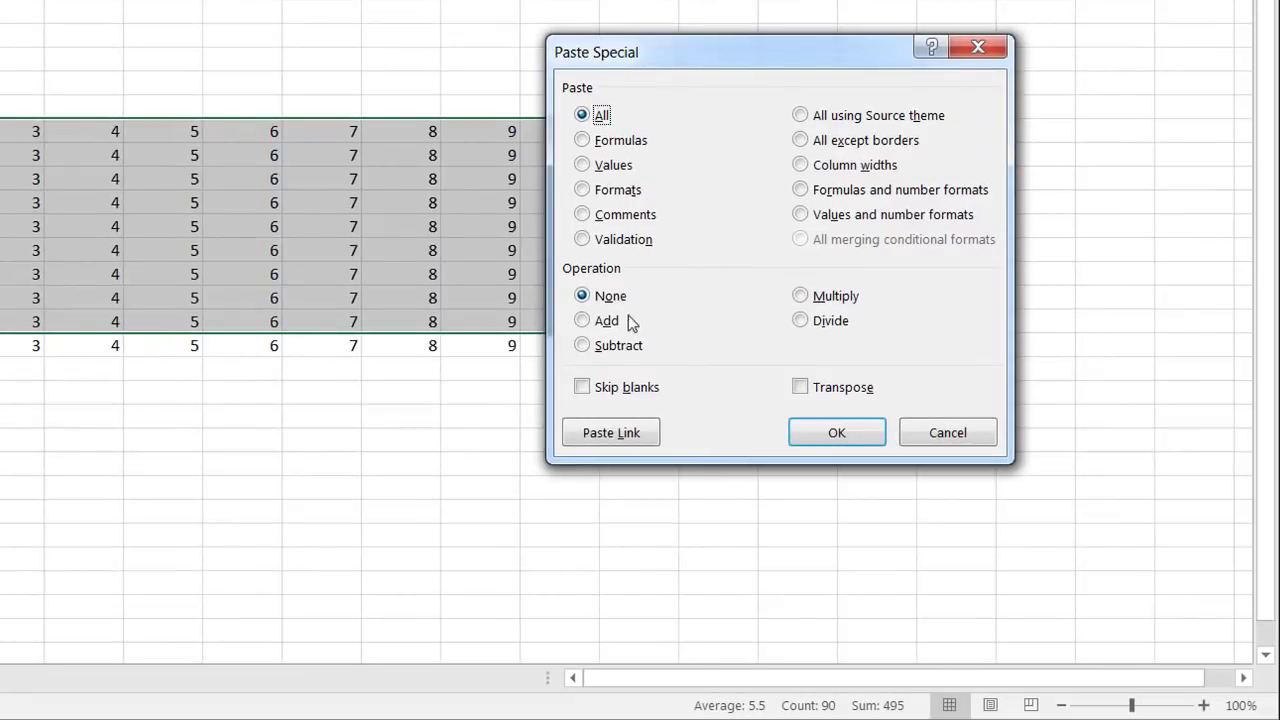
pyautogui.click(580, 321)
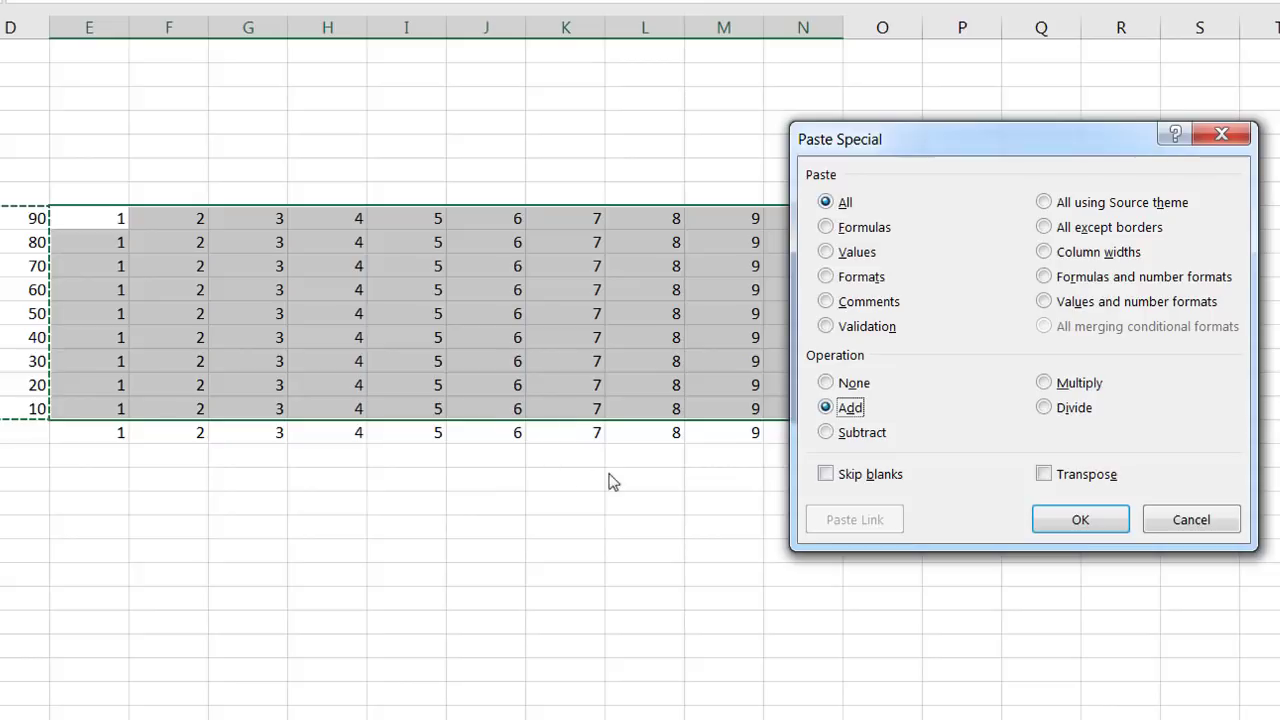
pyautogui.click(1062, 521)
pyautogui.click(979, 560)
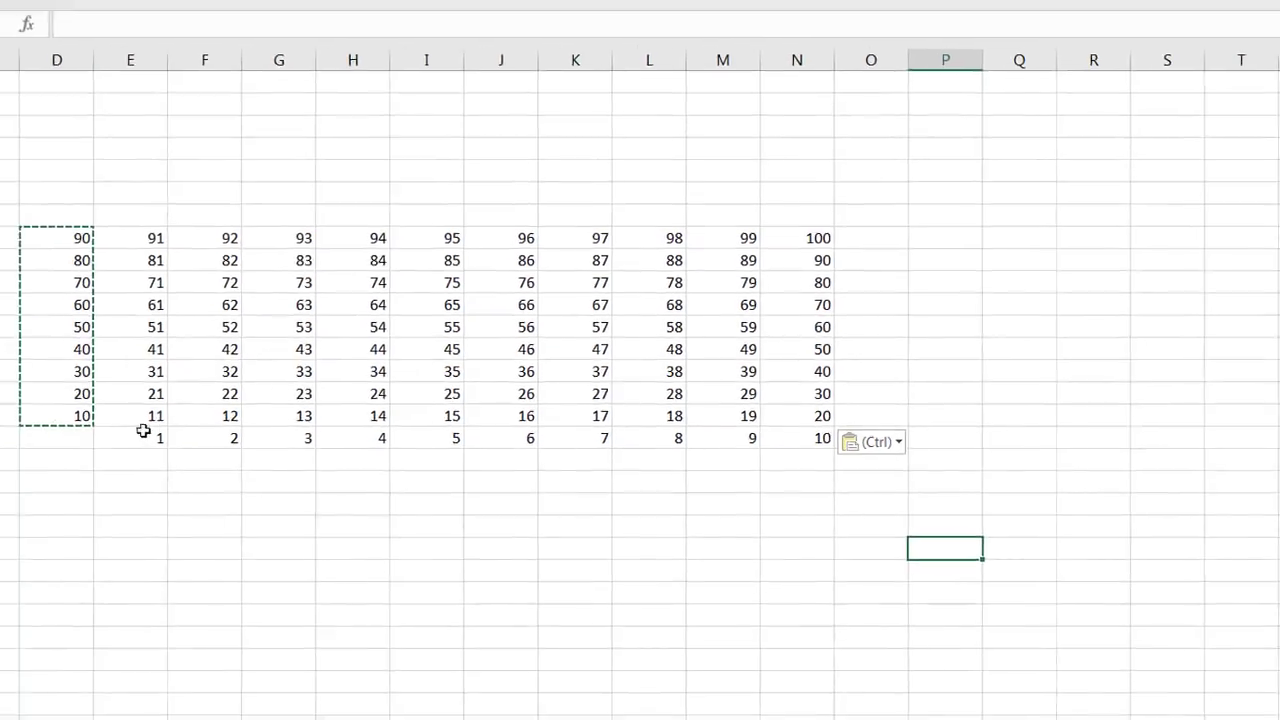
pyautogui.moveTo(123, 440); pyautogui.dragTo(484, 419)
pyautogui.moveTo(548, 447); pyautogui.dragTo(791, 456)
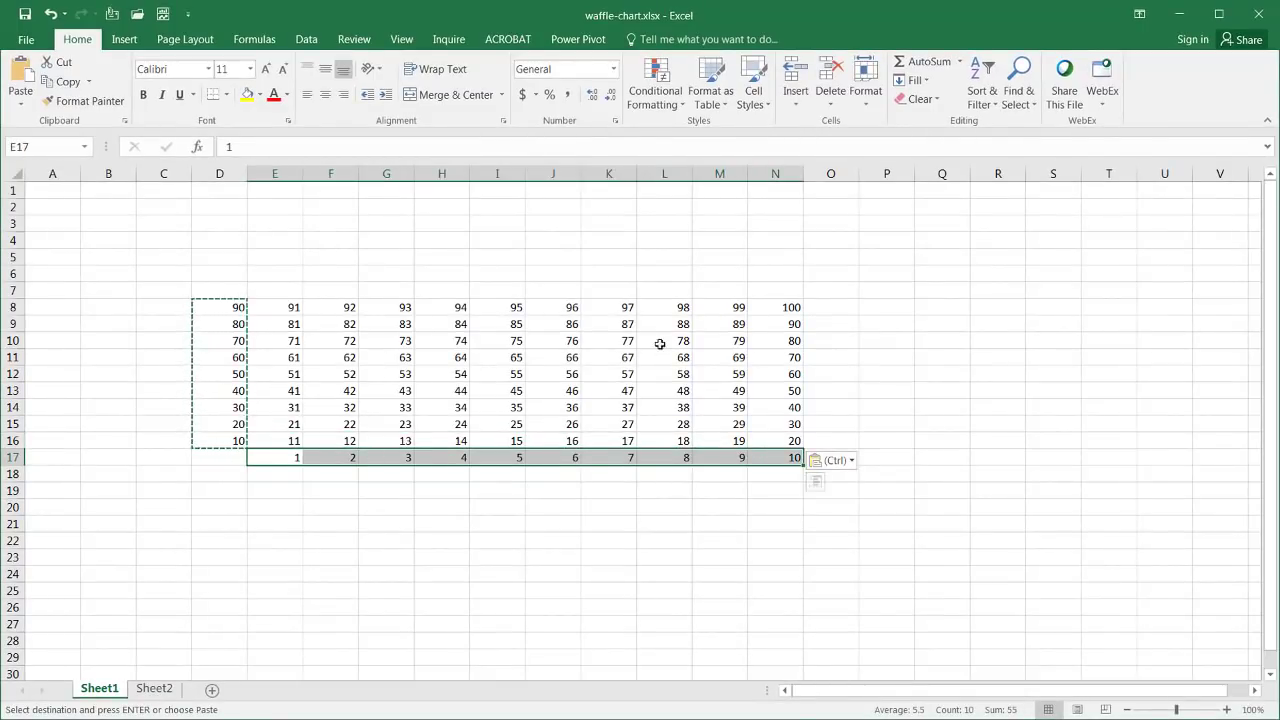
# - Put 100 in D7 and Paste Special Divide the grid by it, giving 0.01 to 1
pyautogui.press('Escape')
pyautogui.press('Left')
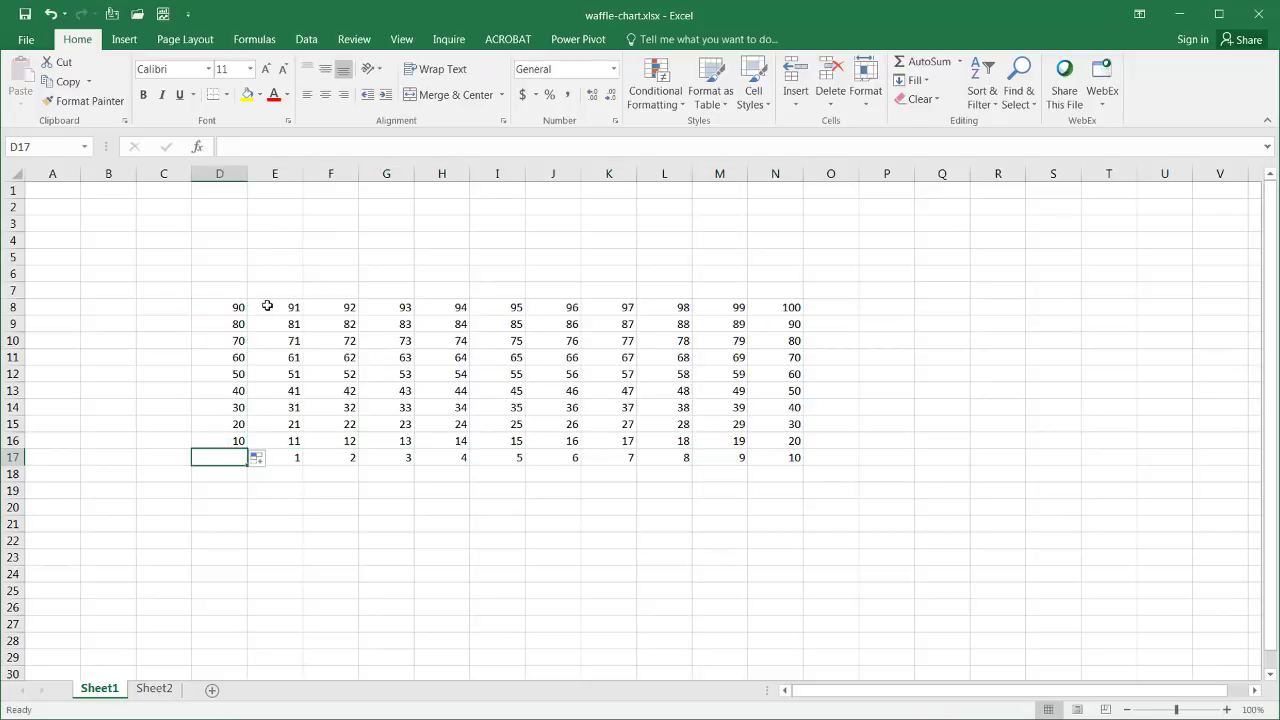
pyautogui.moveTo(268, 306); pyautogui.dragTo(755, 456)
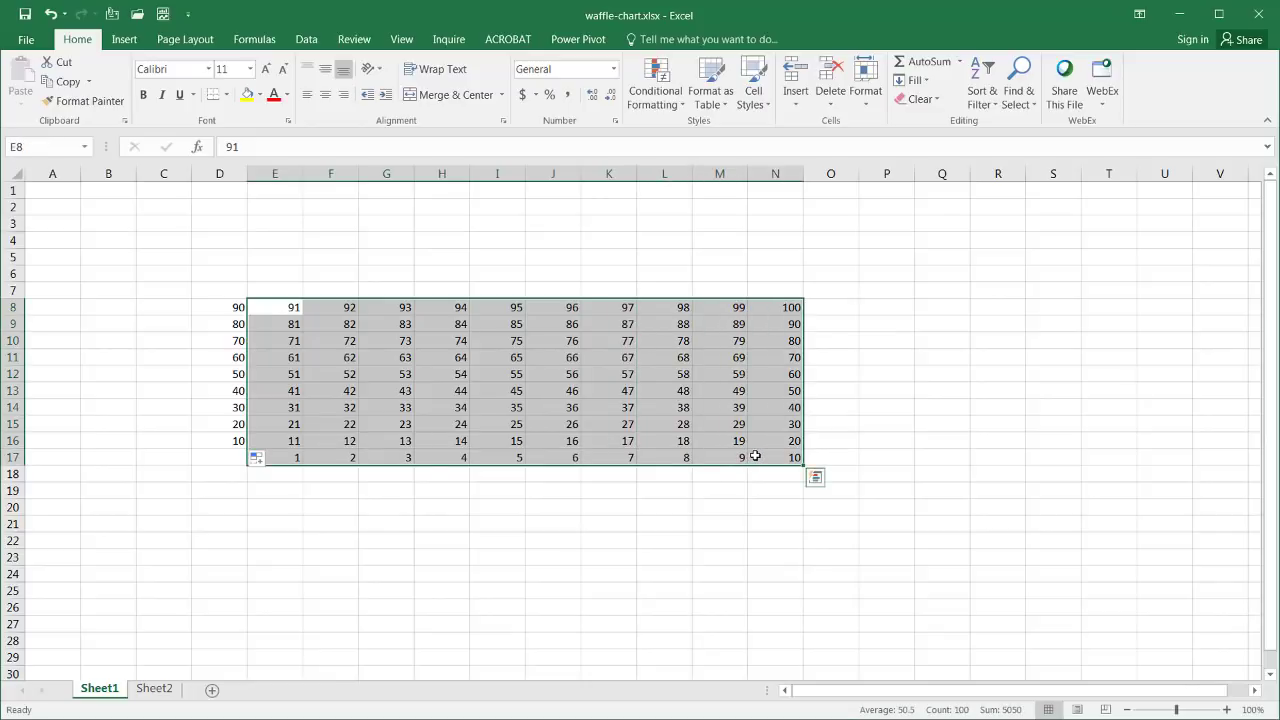
pyautogui.hotkey('ctrl', 'Home')
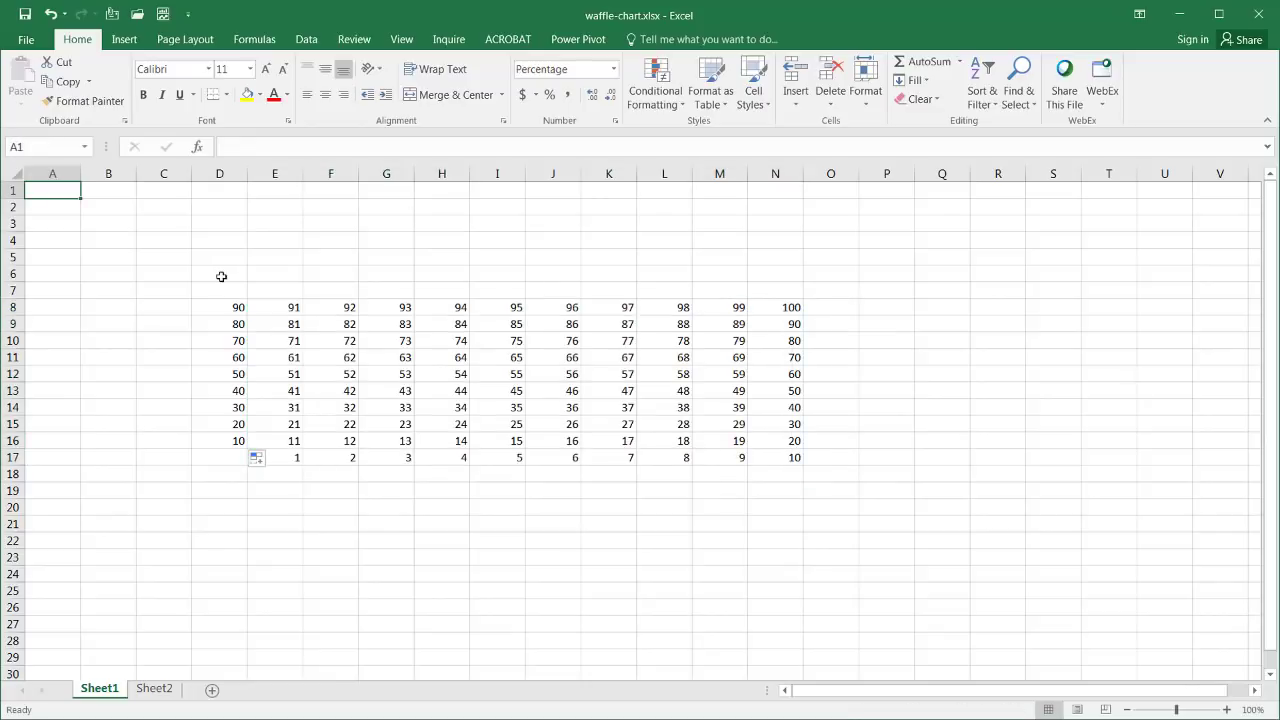
pyautogui.click(217, 287)
pyautogui.write('100')
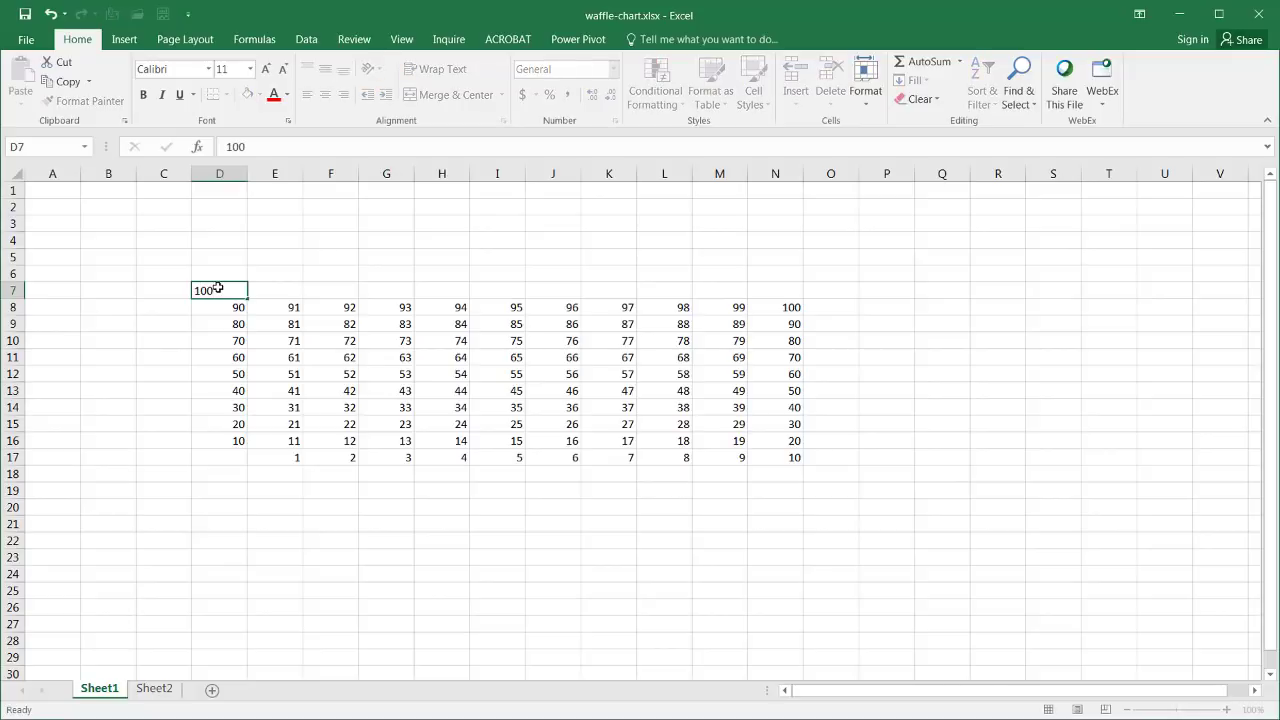
pyautogui.press('Return')
pyautogui.click(217, 288)
pyautogui.hotkey('ctrl', 'c')
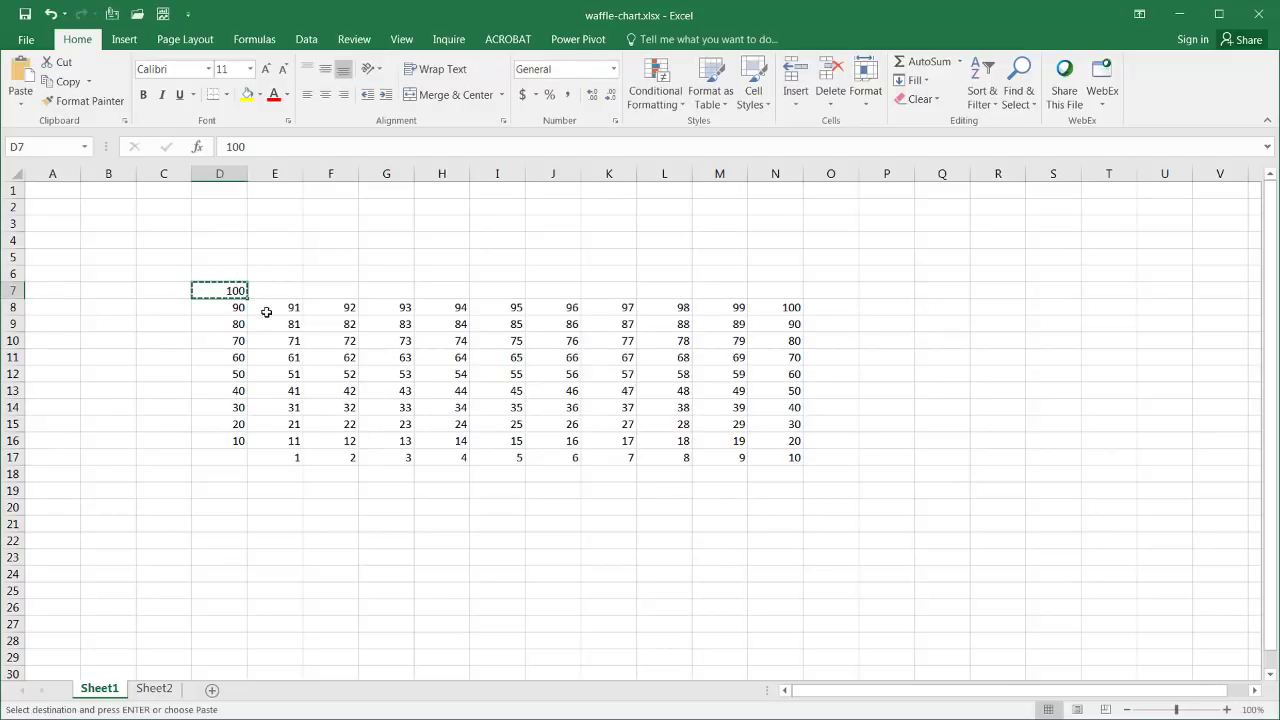
pyautogui.moveTo(266, 311); pyautogui.dragTo(768, 452)
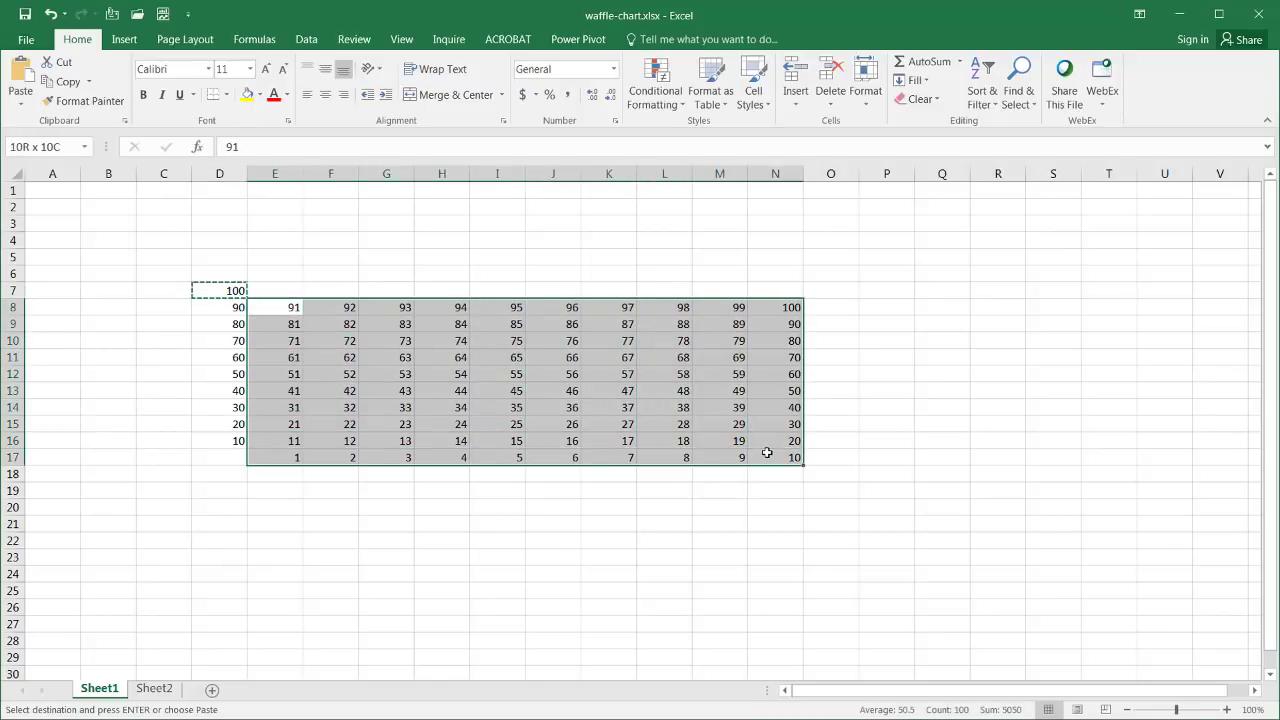
pyautogui.click(20, 104)
pyautogui.click(74, 280)
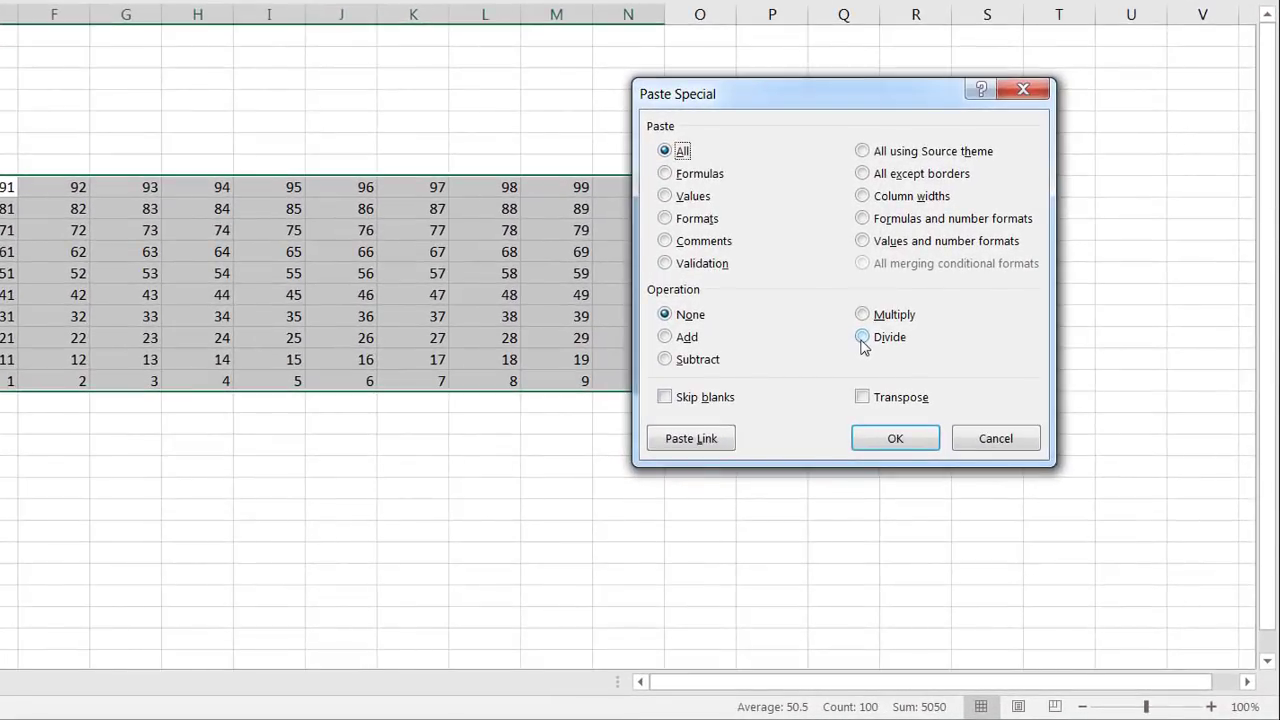
pyautogui.click(947, 417)
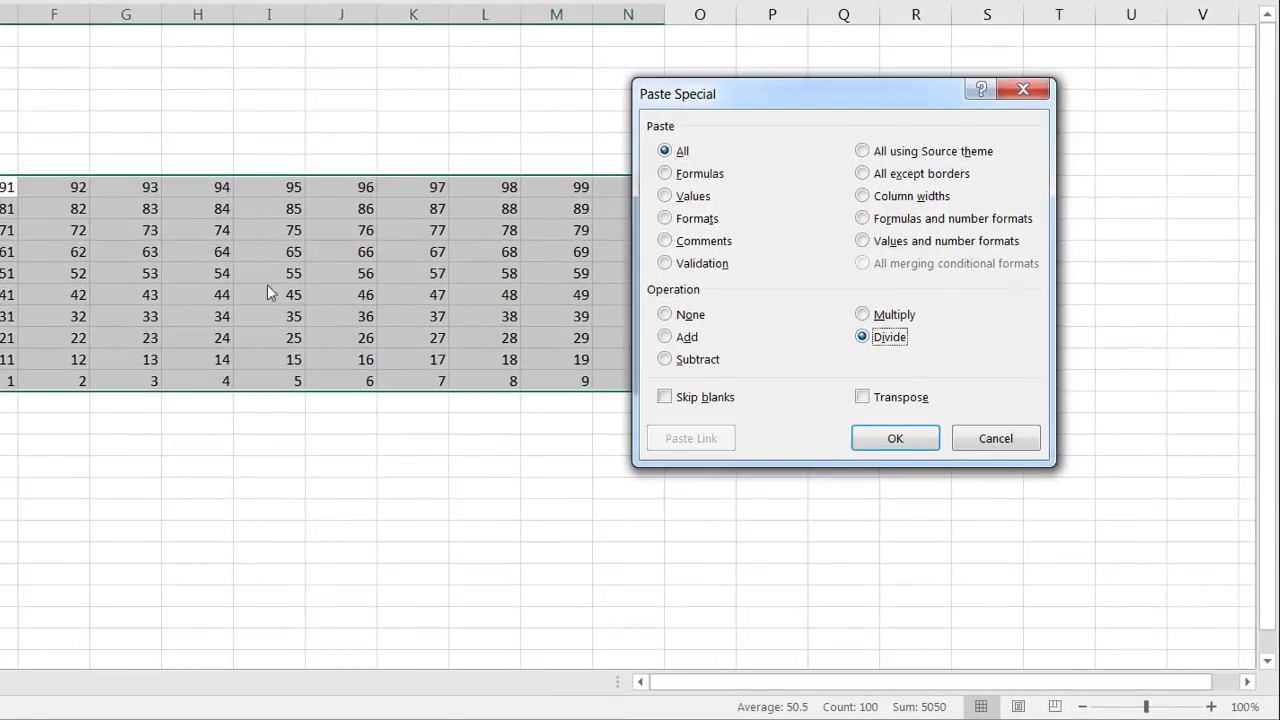
pyautogui.click(895, 438)
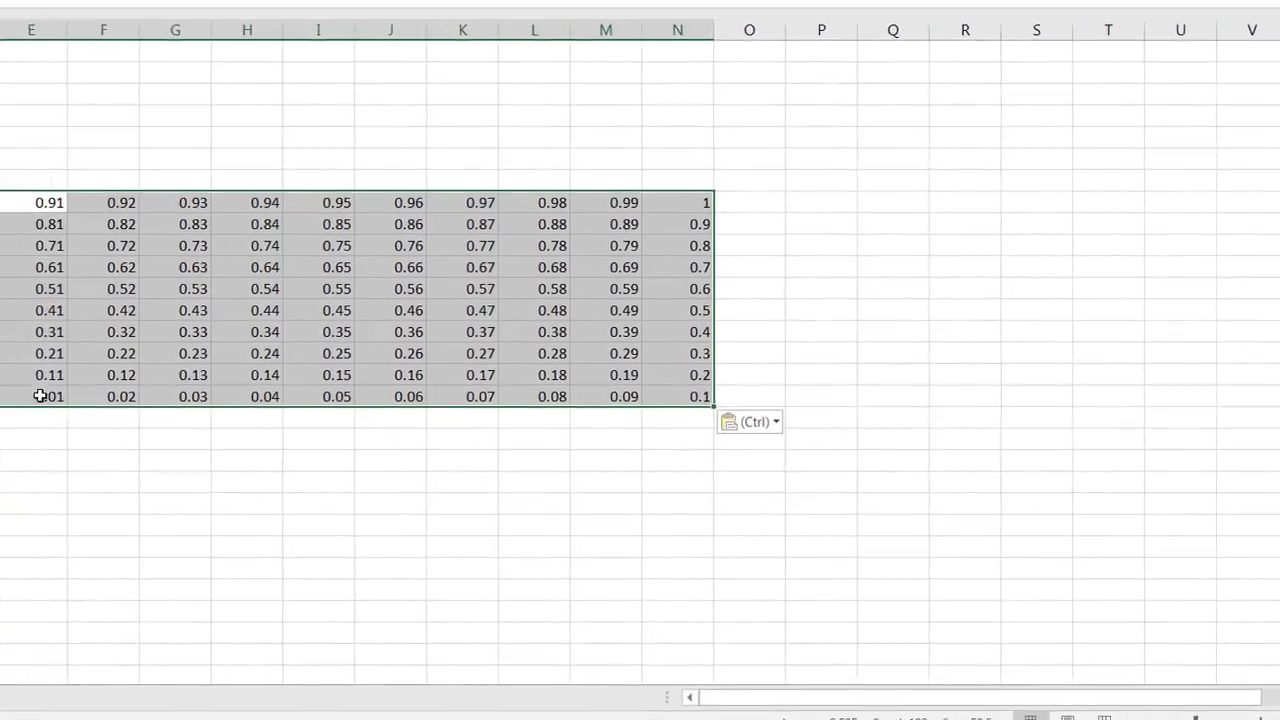
# - Apply Percent Style to E8:N17 and delete the helper values in column D
pyautogui.click(165, 441)
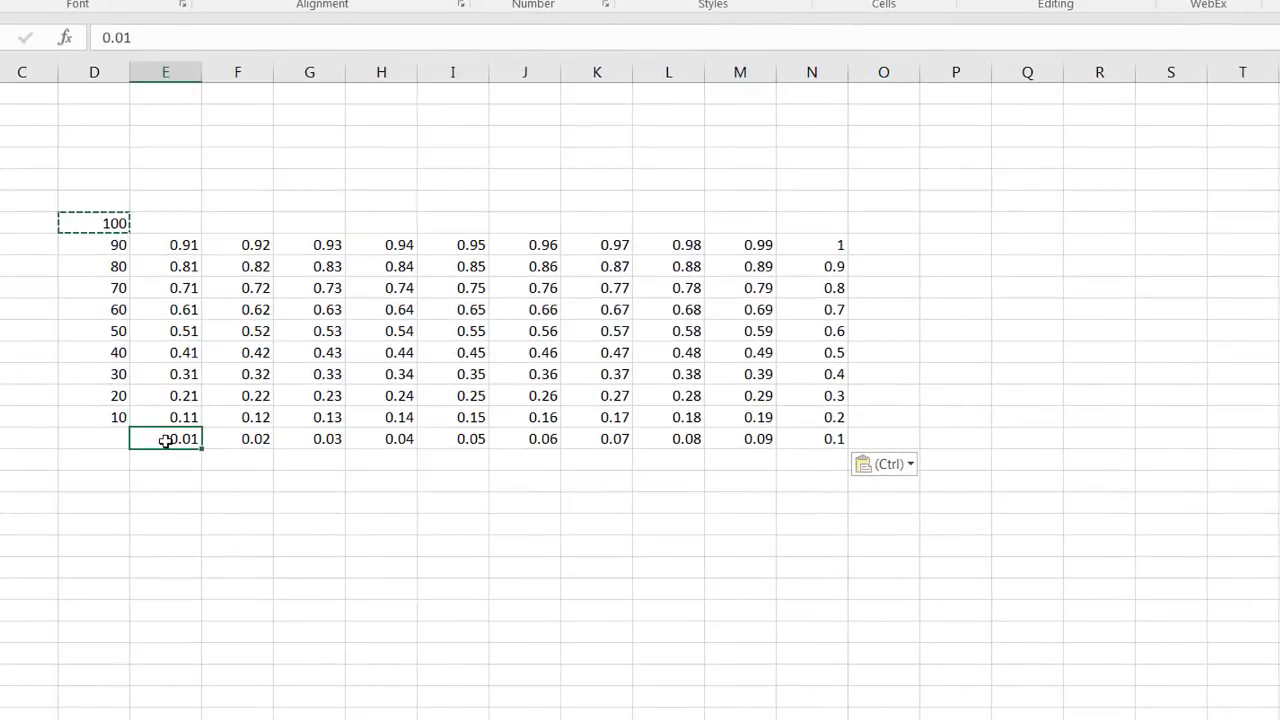
pyautogui.click(255, 441)
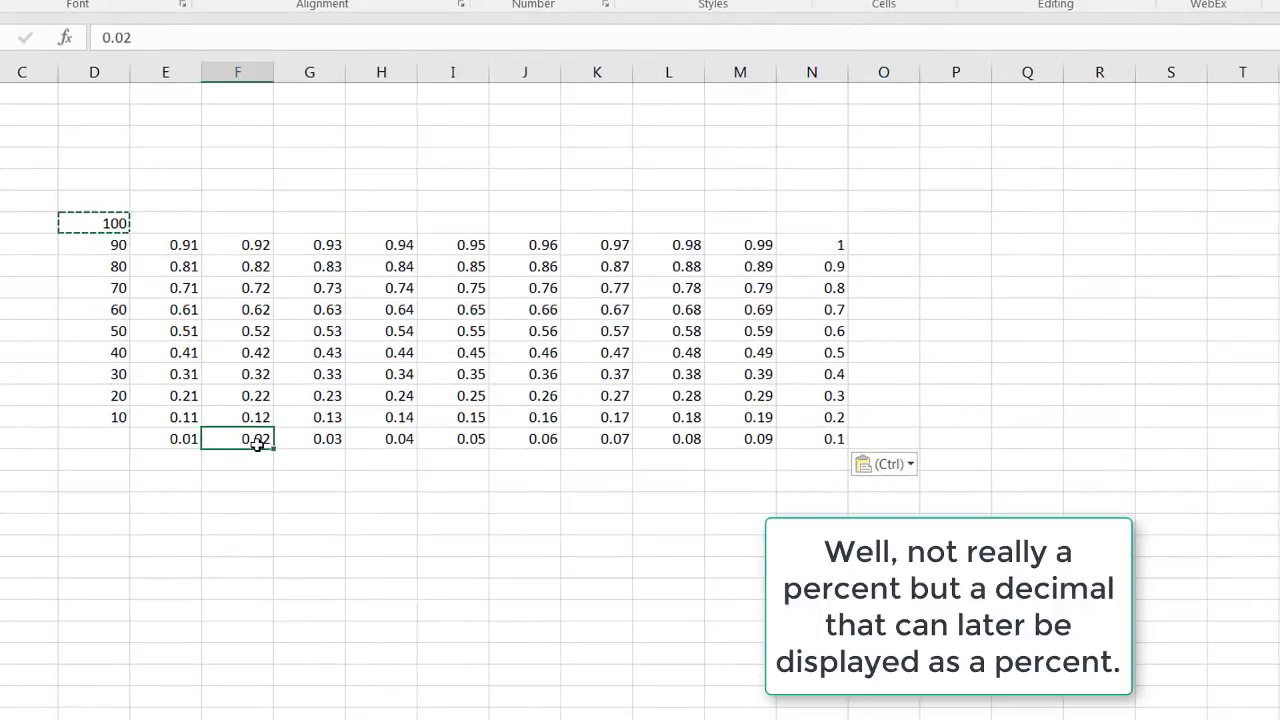
pyautogui.click(325, 438)
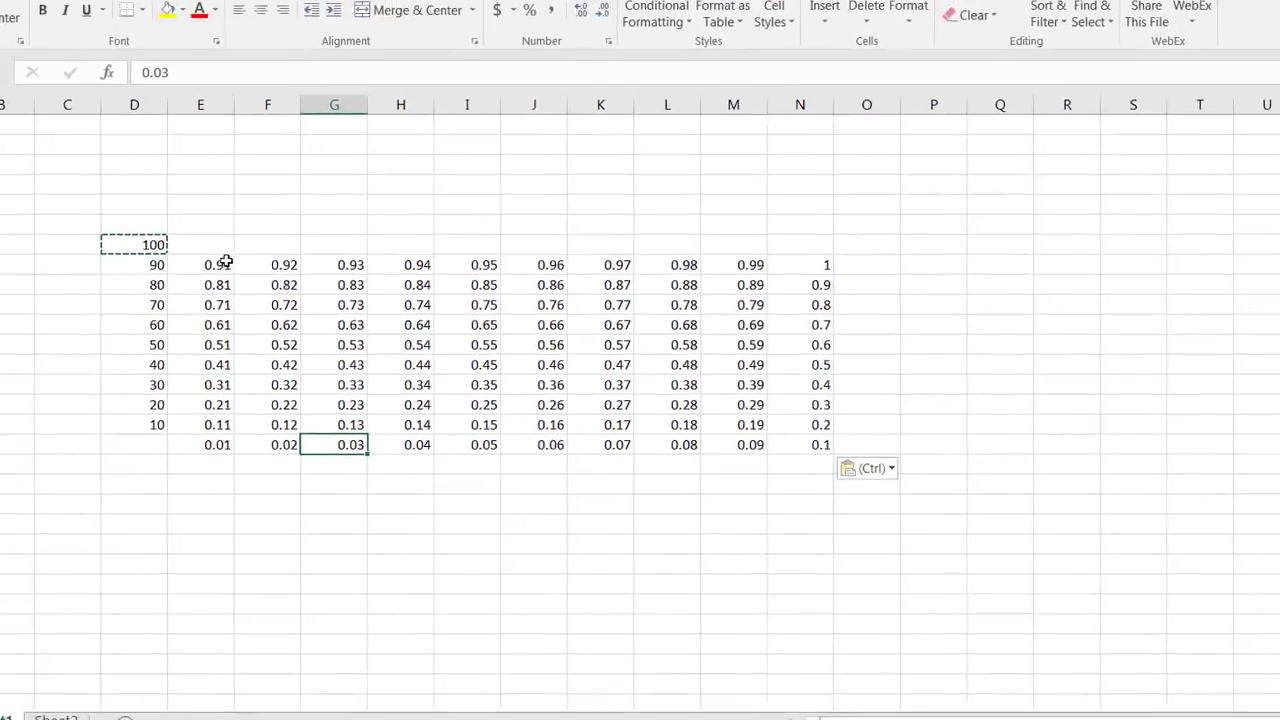
pyautogui.moveTo(170, 245); pyautogui.dragTo(785, 458)
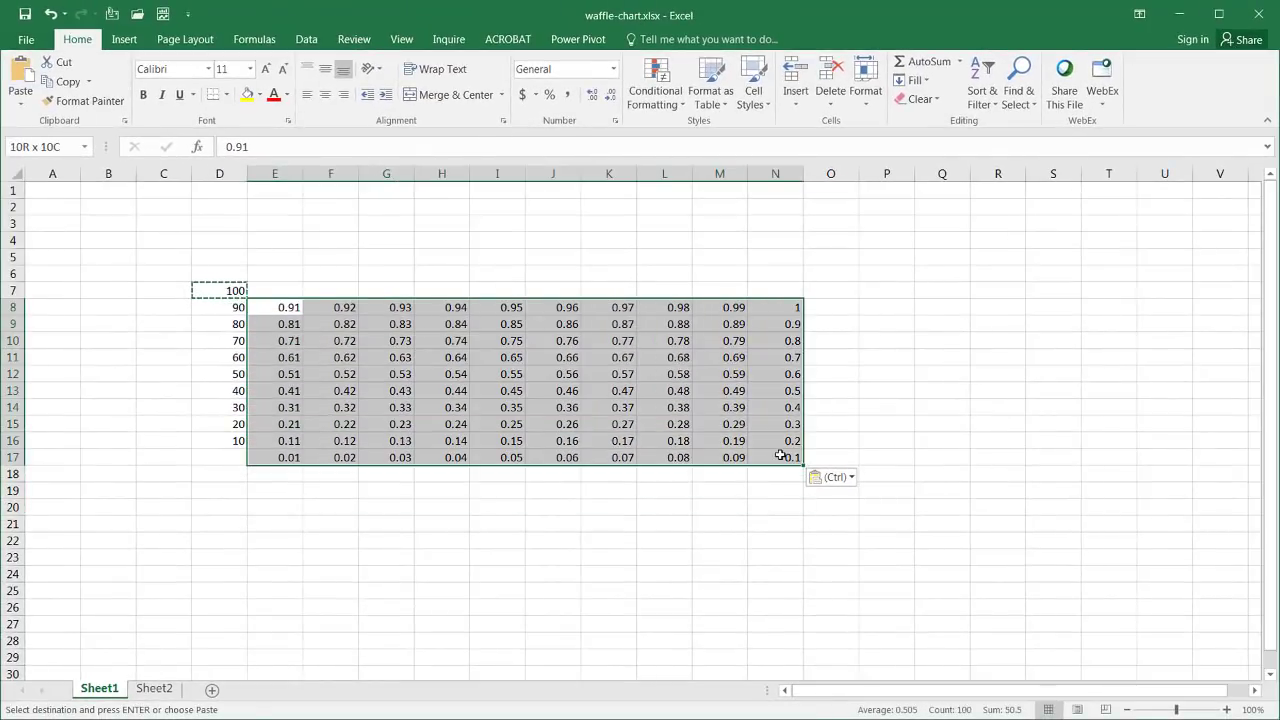
pyautogui.click(549, 97)
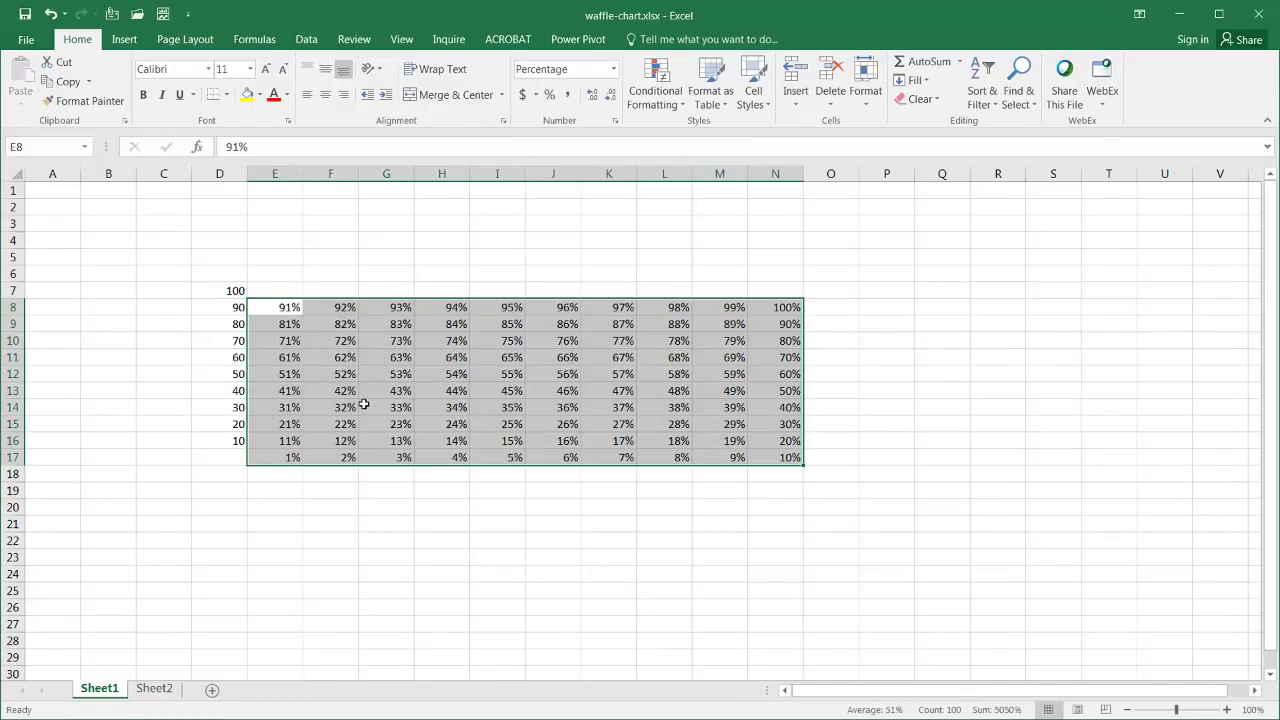
pyautogui.click(236, 291)
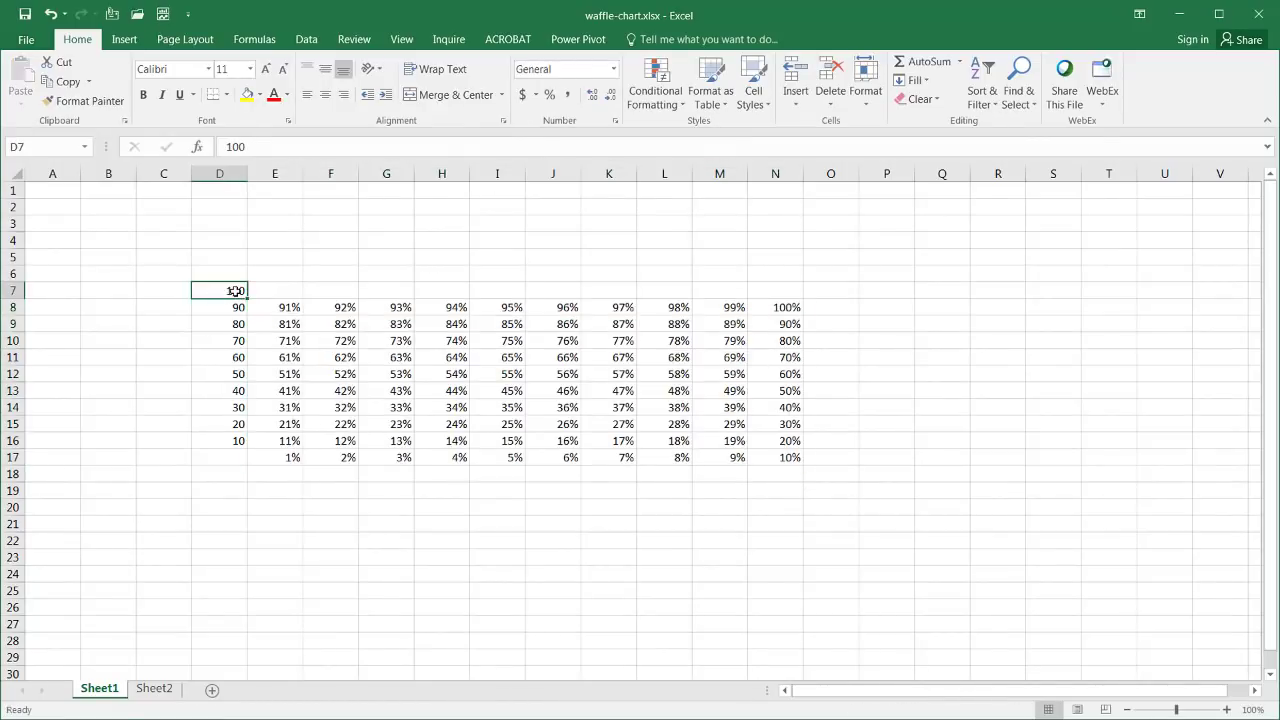
pyautogui.click(221, 173)
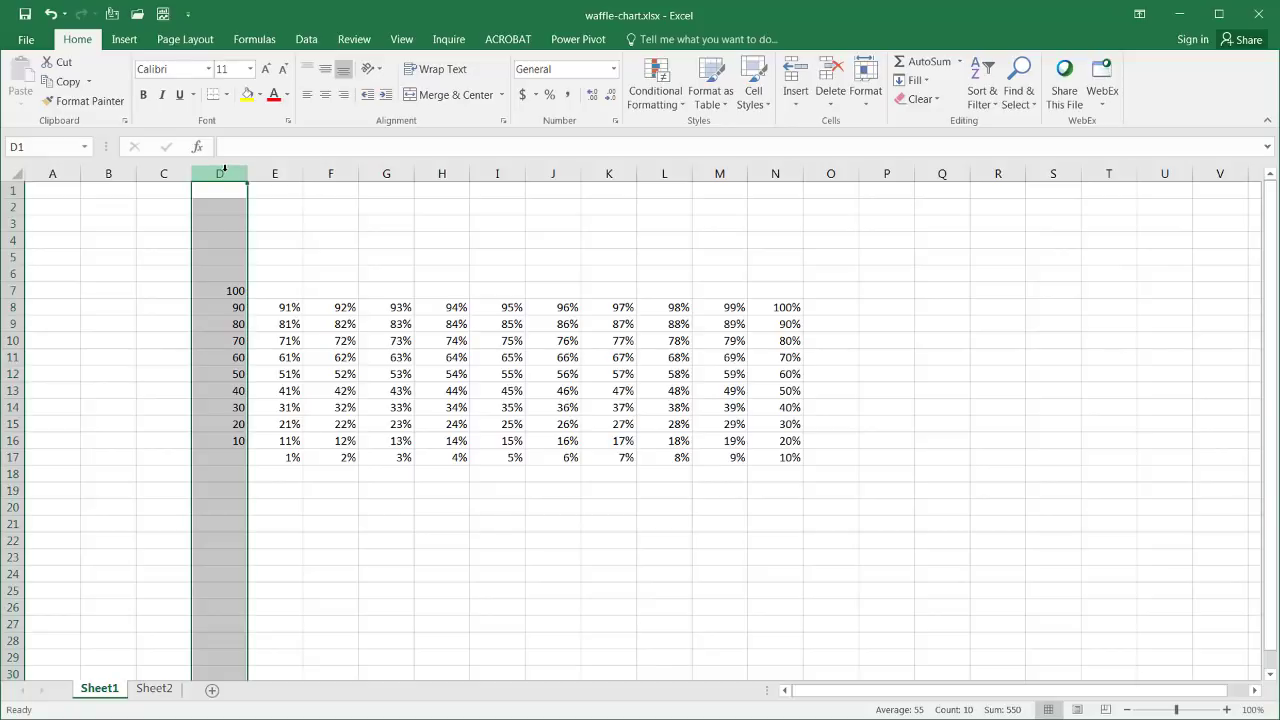
pyautogui.press('Delete')
# - Enter 55% in cell A1 and select the percentage grid E8:N17
pyautogui.click(222, 291)
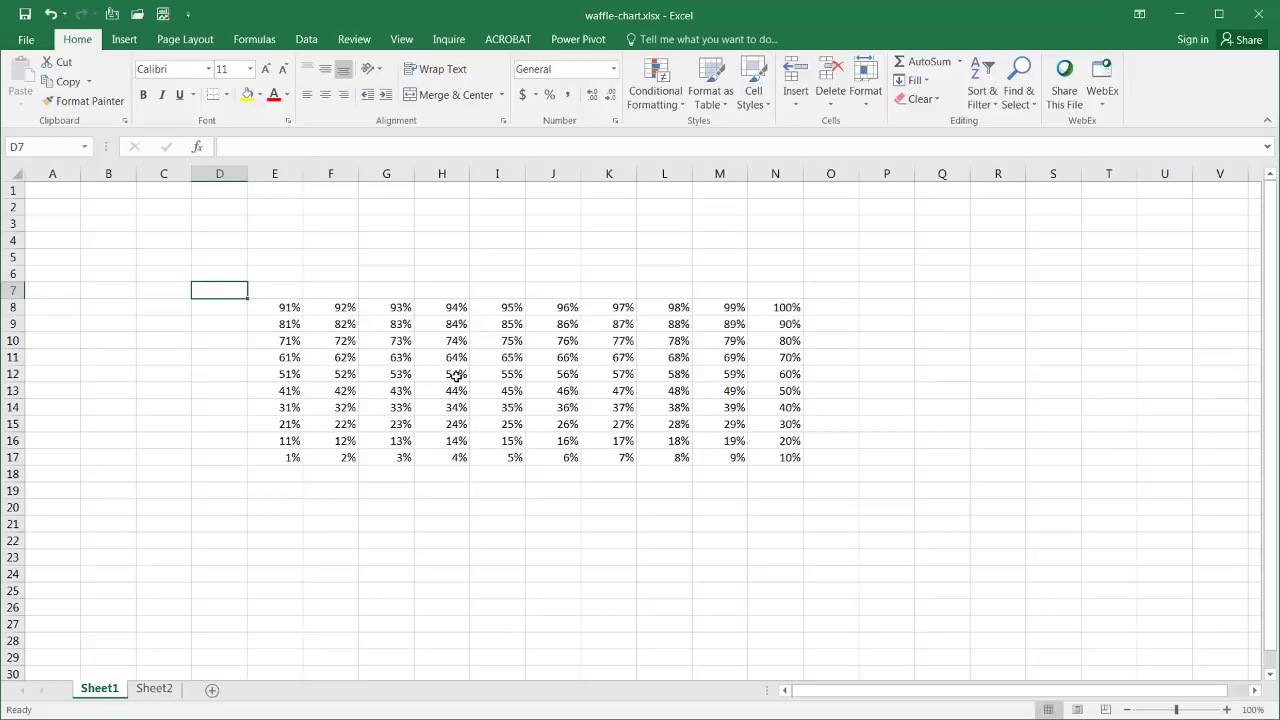
pyautogui.click(55, 195)
pyautogui.write('55')
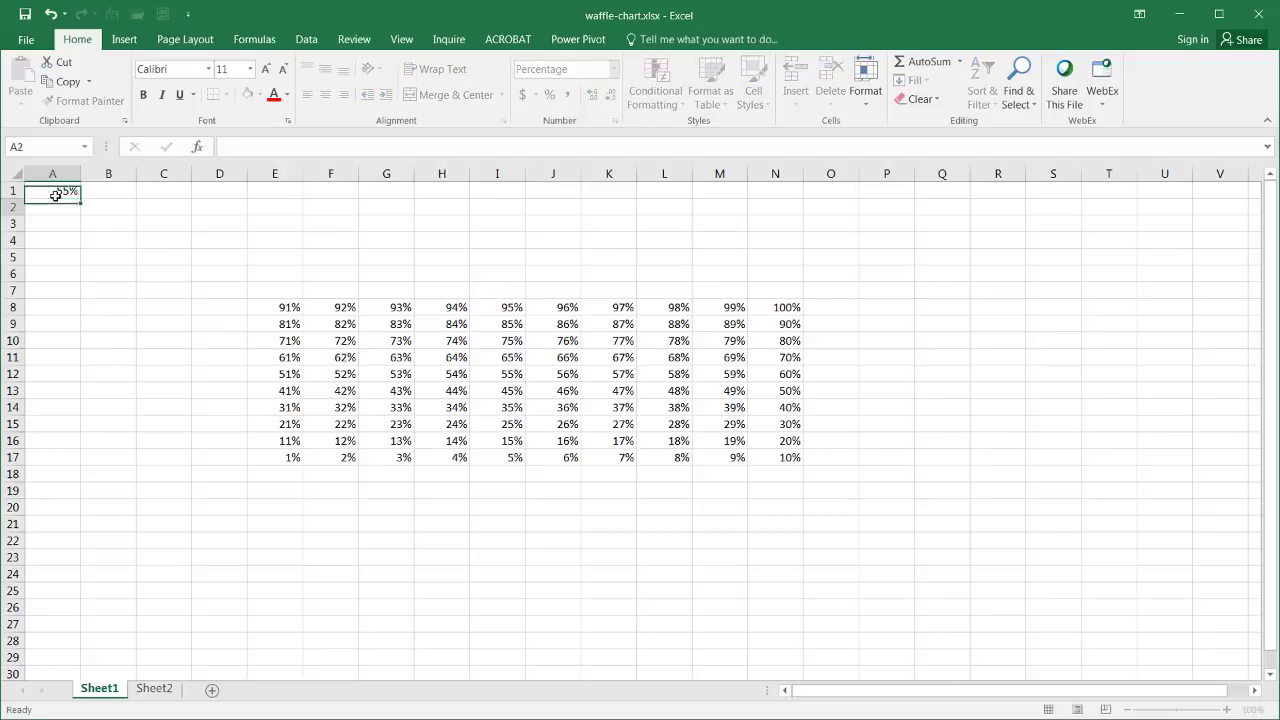
pyautogui.click(282, 309)
pyautogui.moveTo(282, 309)
pyautogui.mouseDown()
pyautogui.moveTo(610, 368)
pyautogui.moveTo(745, 425)
pyautogui.moveTo(756, 455)
pyautogui.mouseUp()
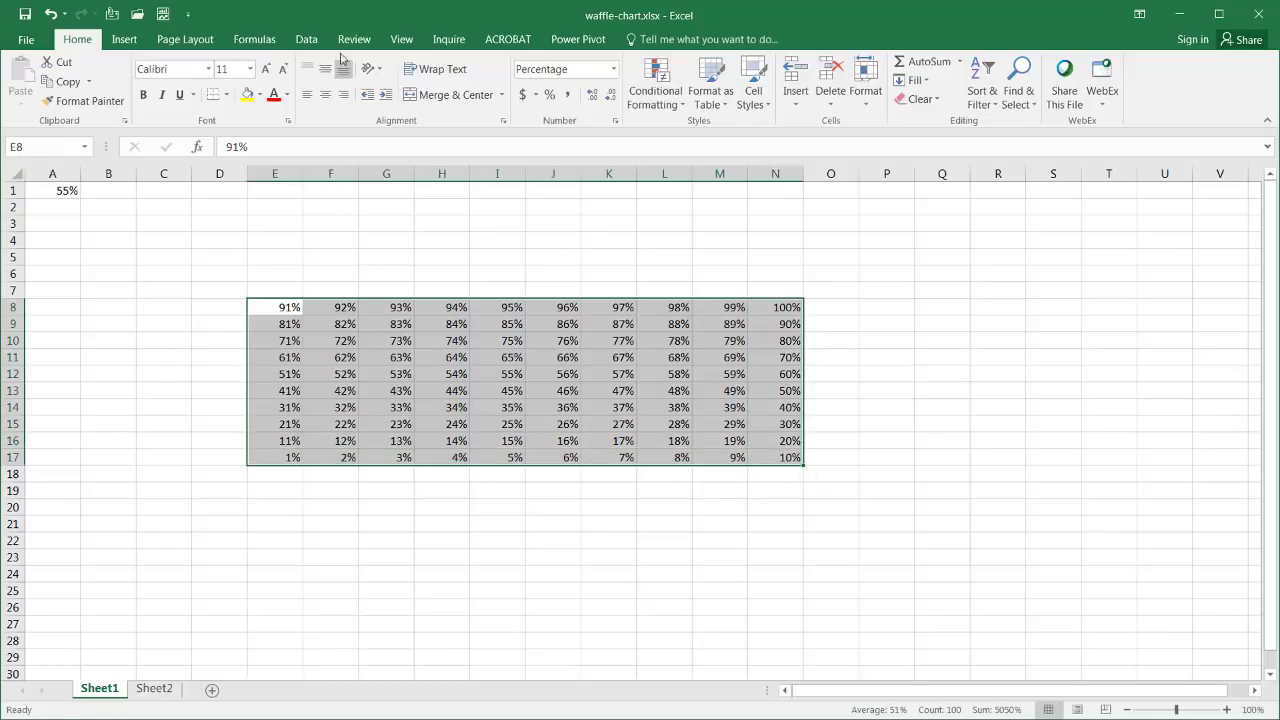
# - Add a New Rule: cell value less than or equal to =$A$1, filled gold
pyautogui.click(655, 88)
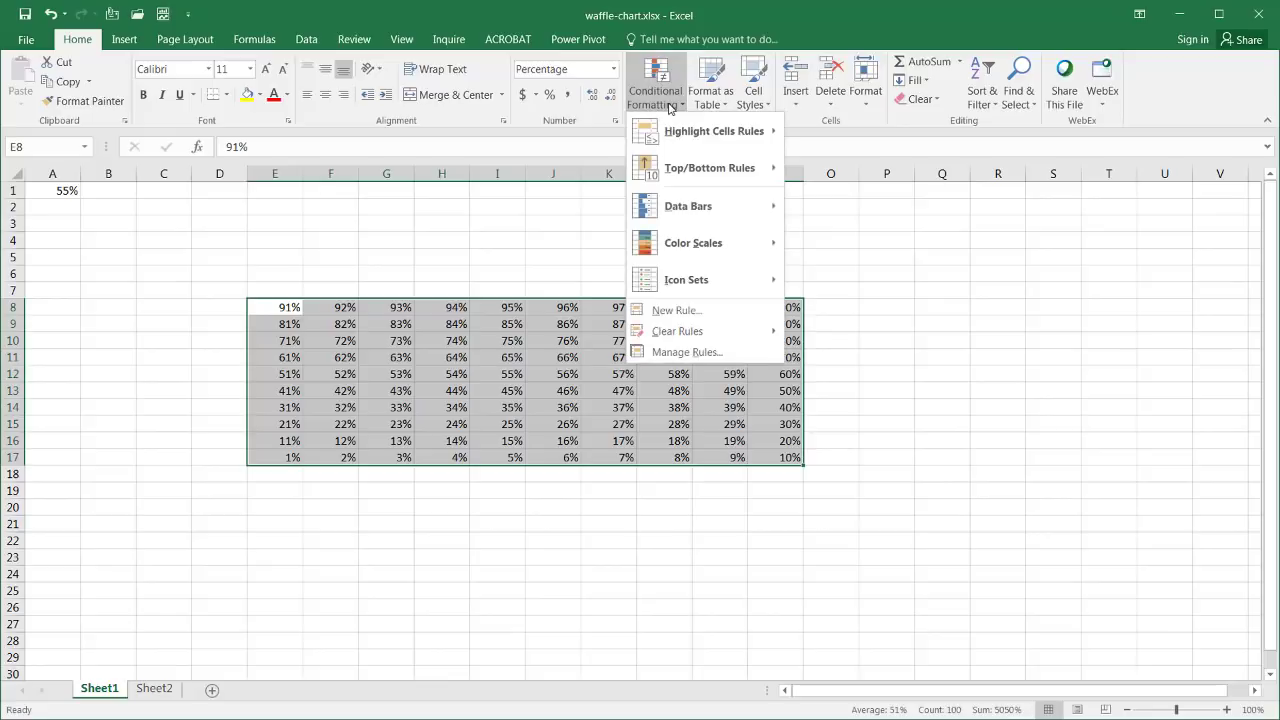
pyautogui.click(668, 310)
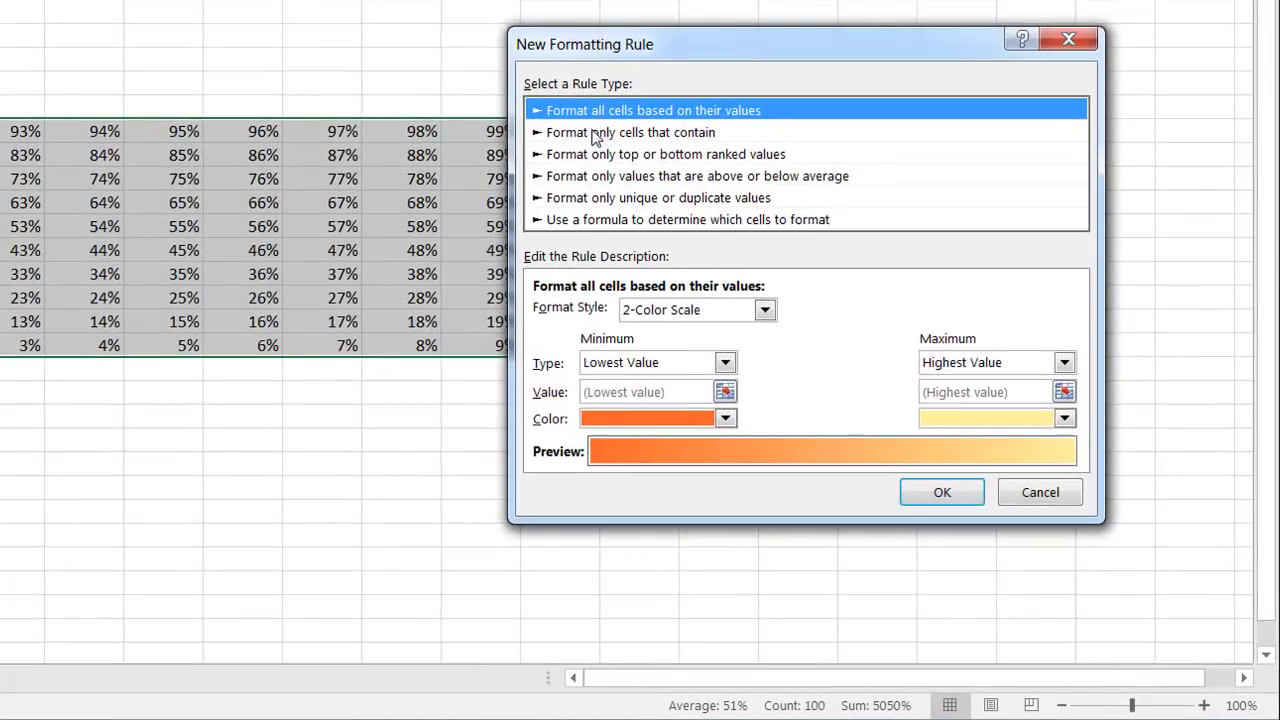
pyautogui.click(597, 134)
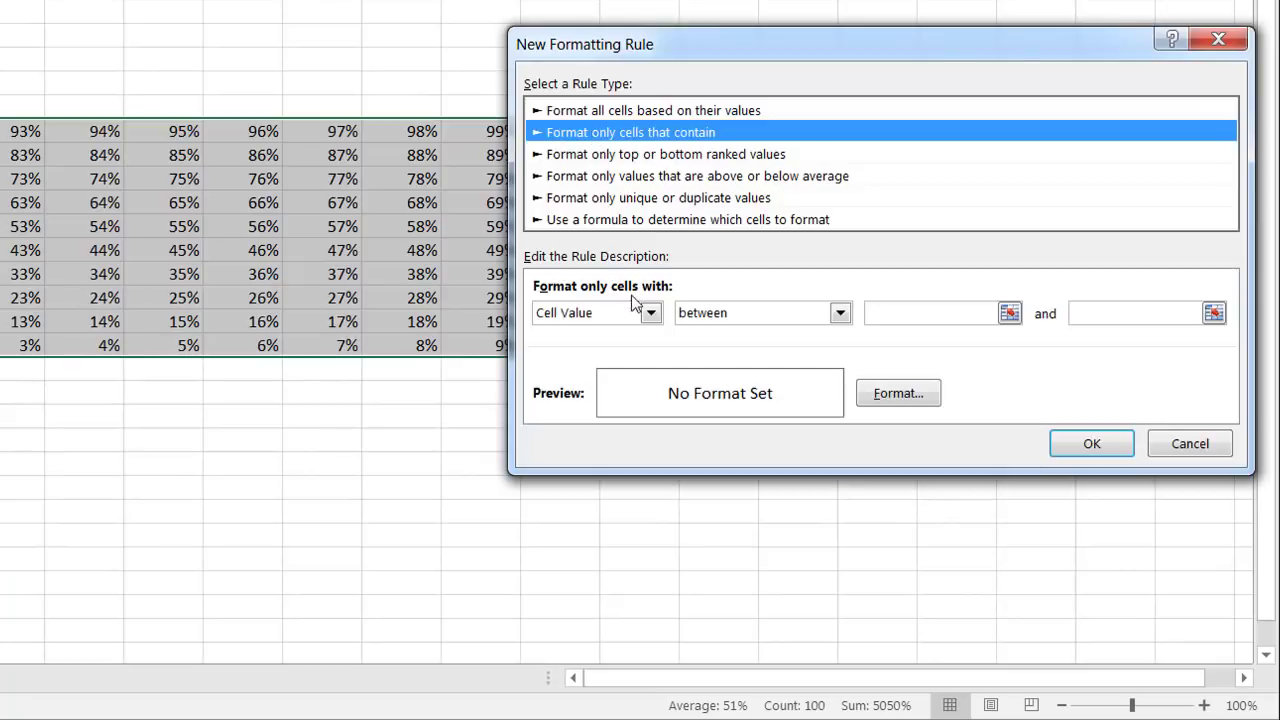
pyautogui.click(840, 315)
pyautogui.click(770, 453)
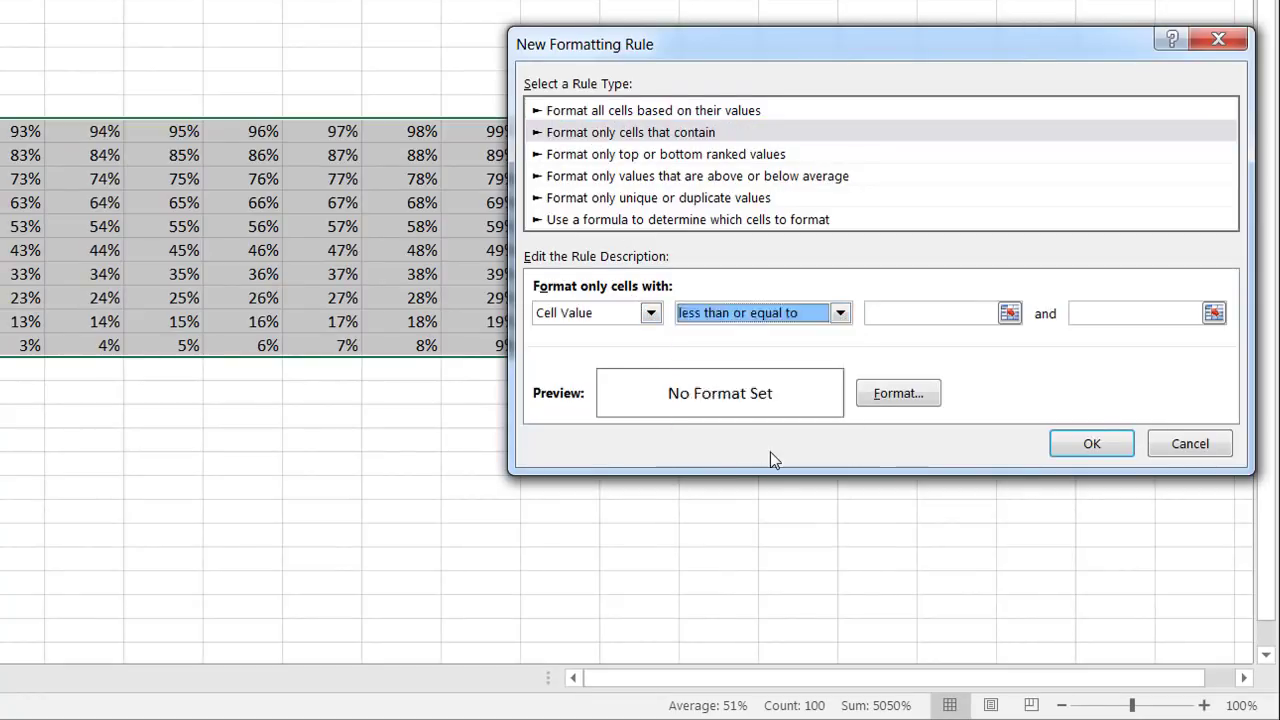
pyautogui.click(929, 312)
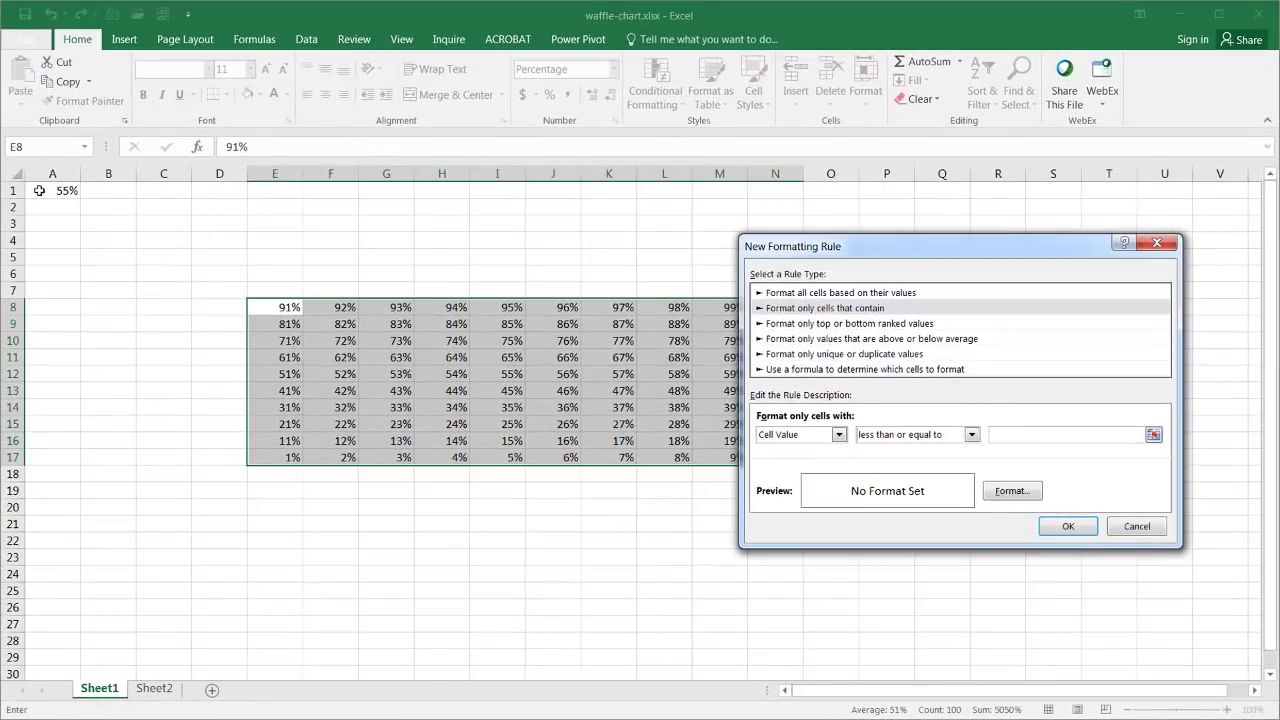
pyautogui.click(52, 190)
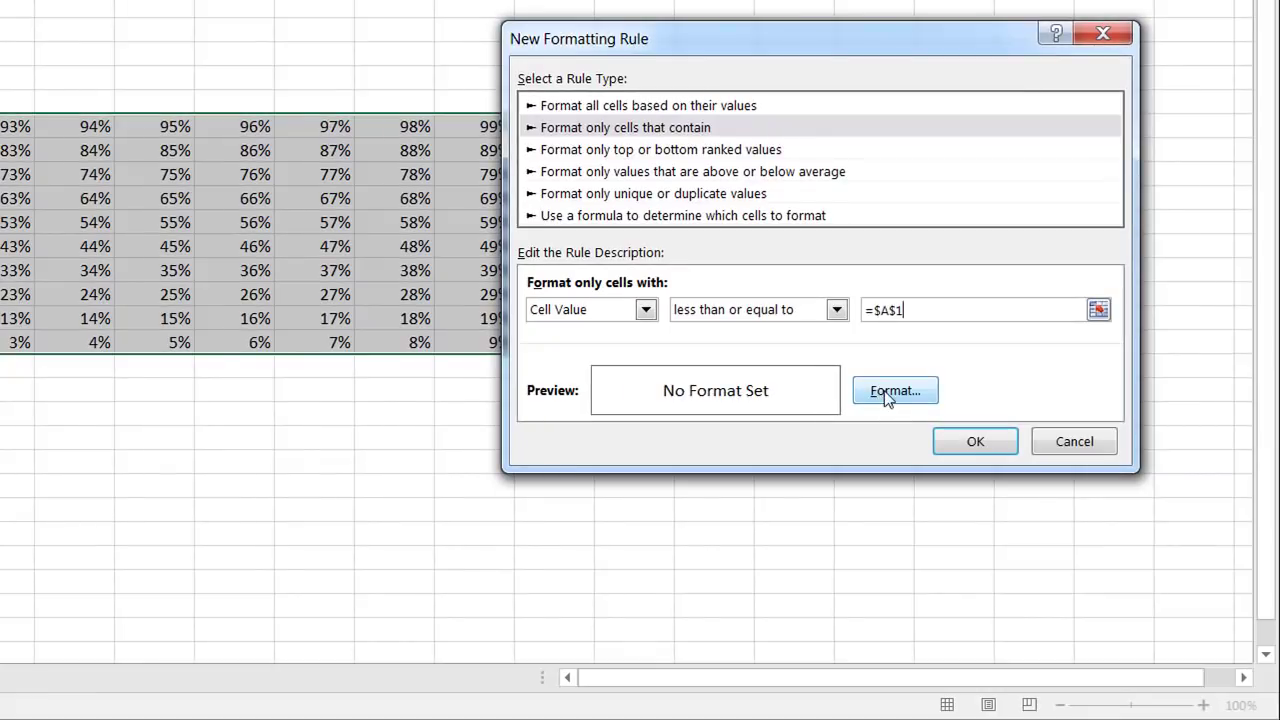
pyautogui.click(886, 393)
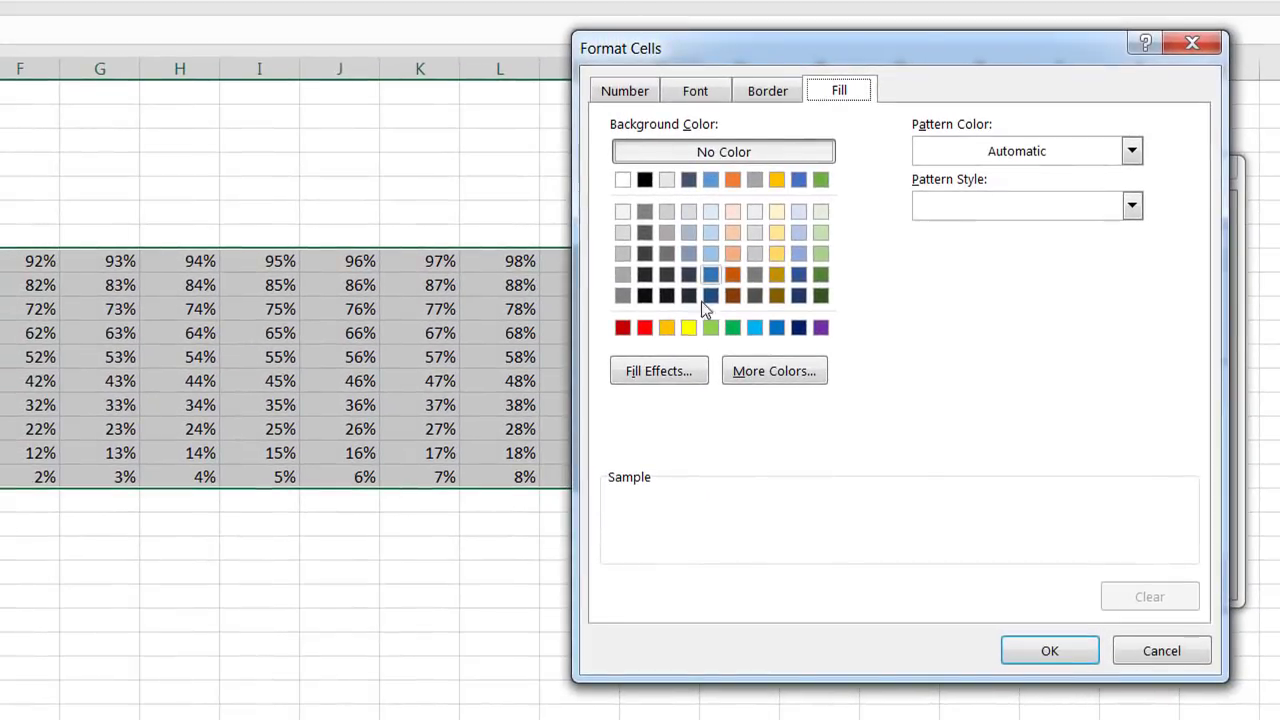
pyautogui.click(667, 328)
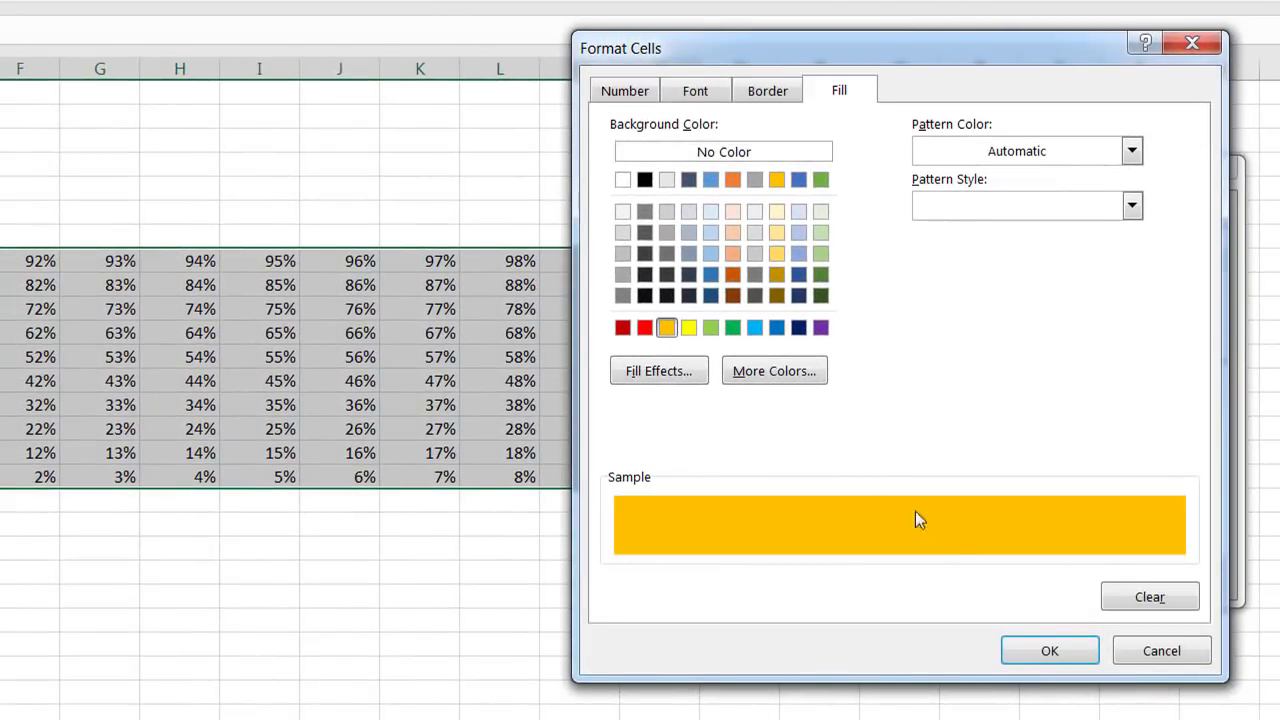
pyautogui.click(1059, 651)
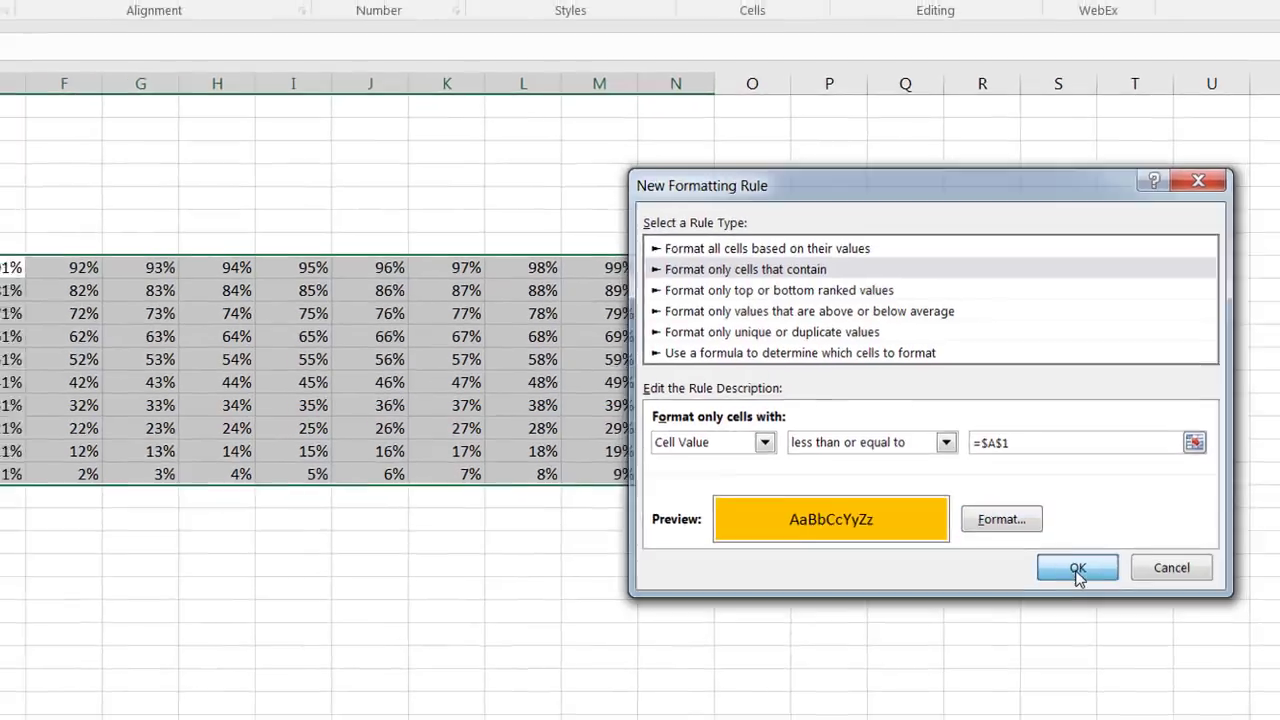
pyautogui.click(1075, 575)
# - Test the fill with 99% in A1, then change A1 to 17%
pyautogui.click(486, 372)
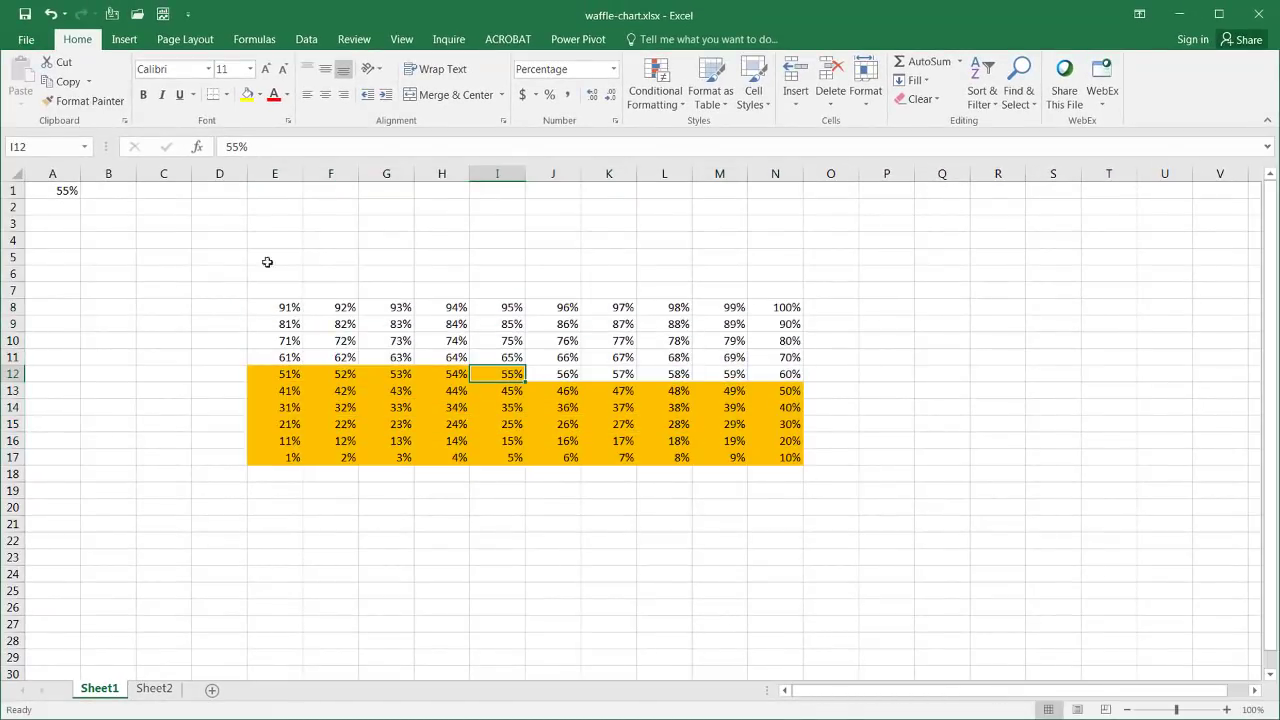
pyautogui.click(48, 191)
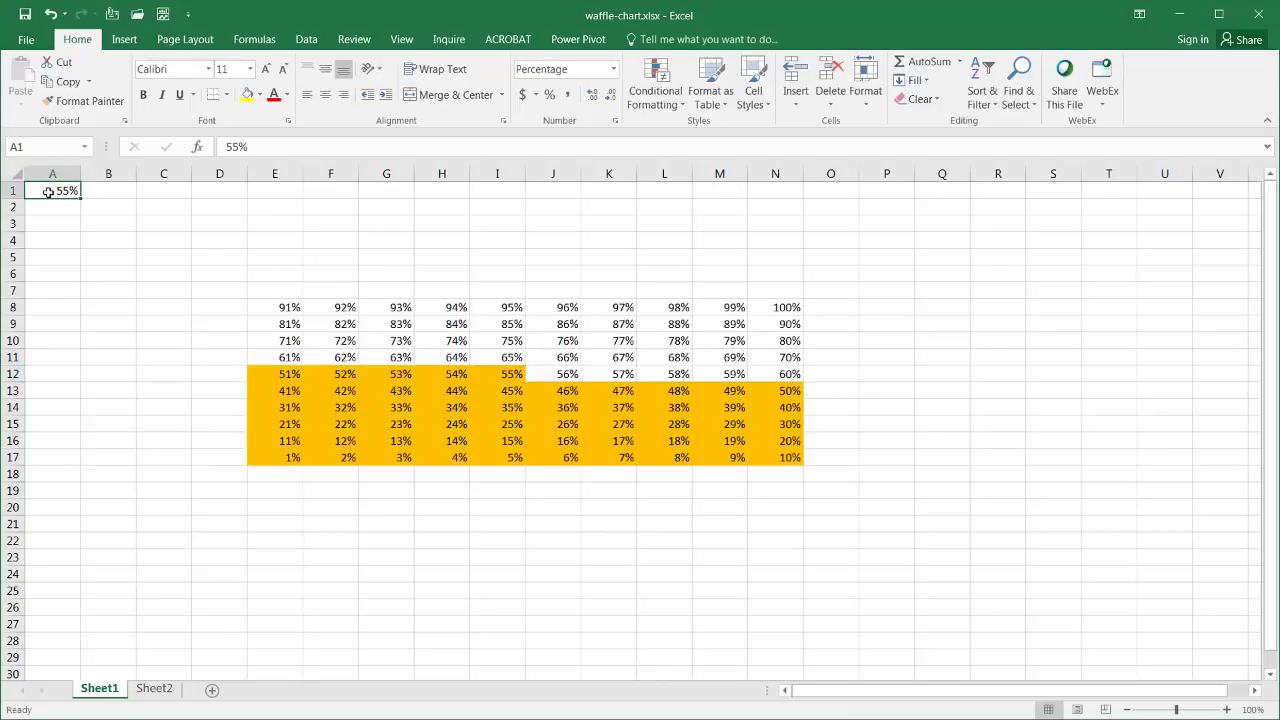
pyautogui.write('99')
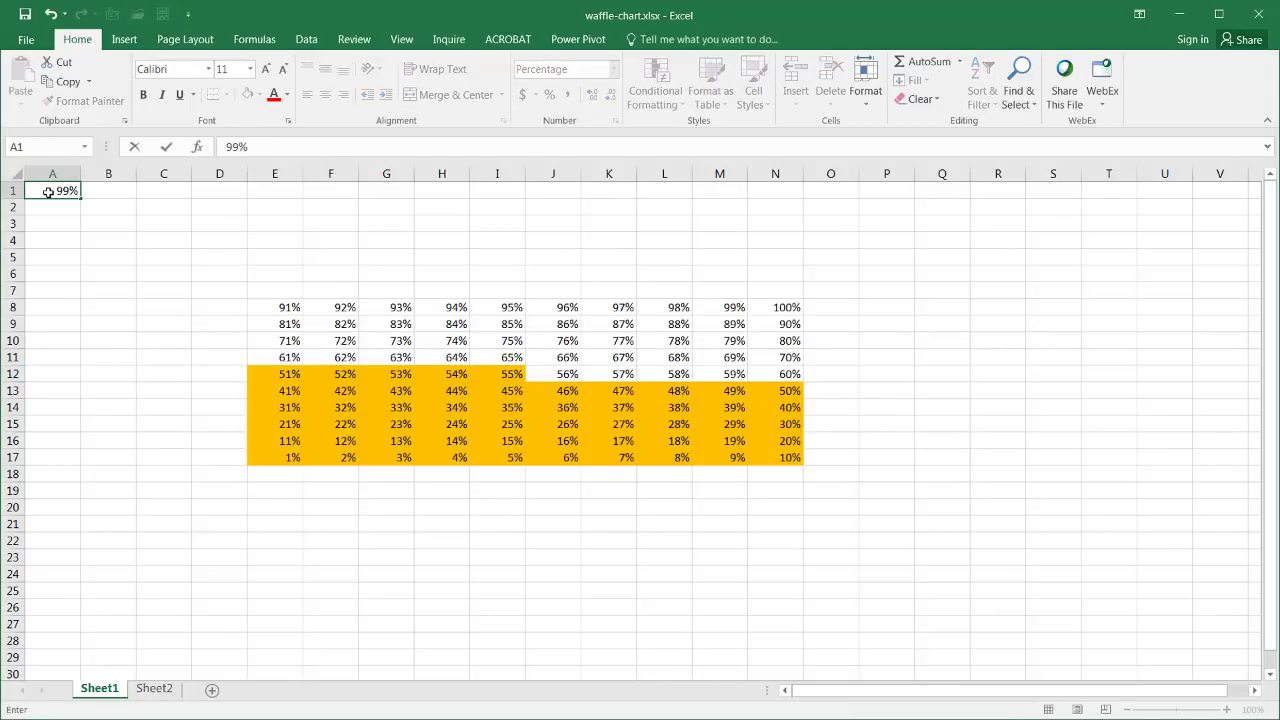
pyautogui.press('Return')
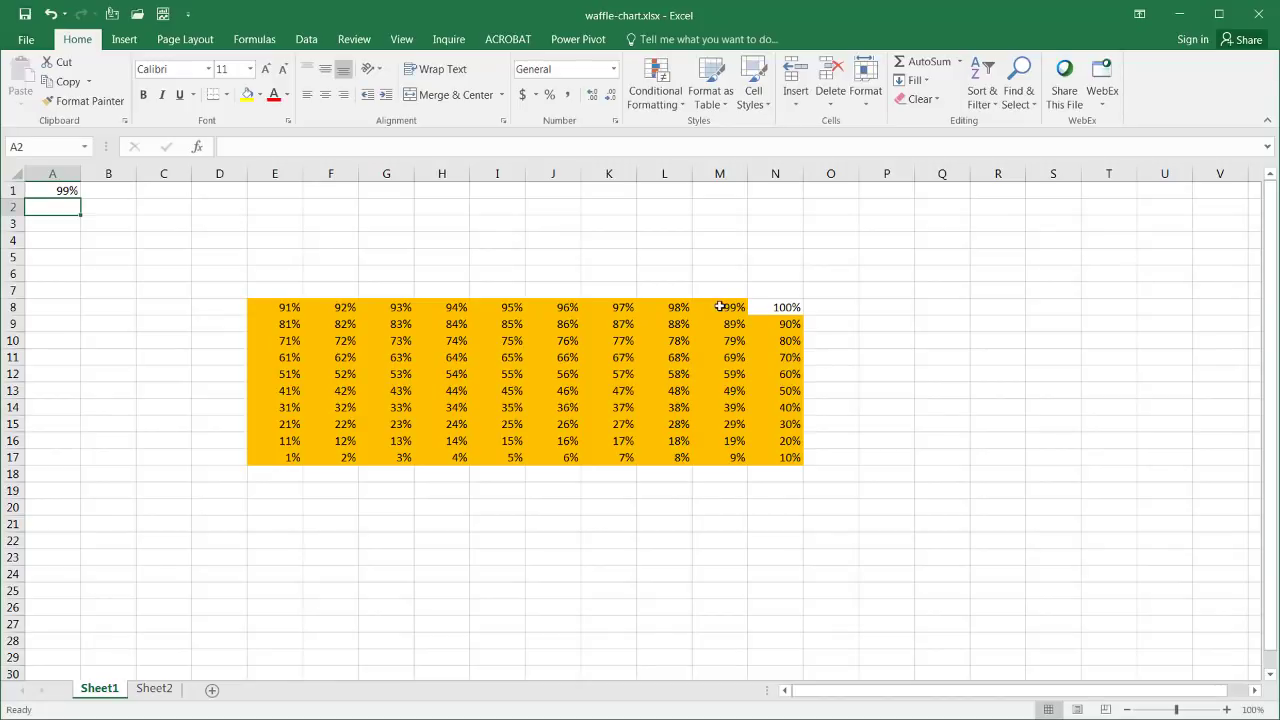
pyautogui.click(63, 191)
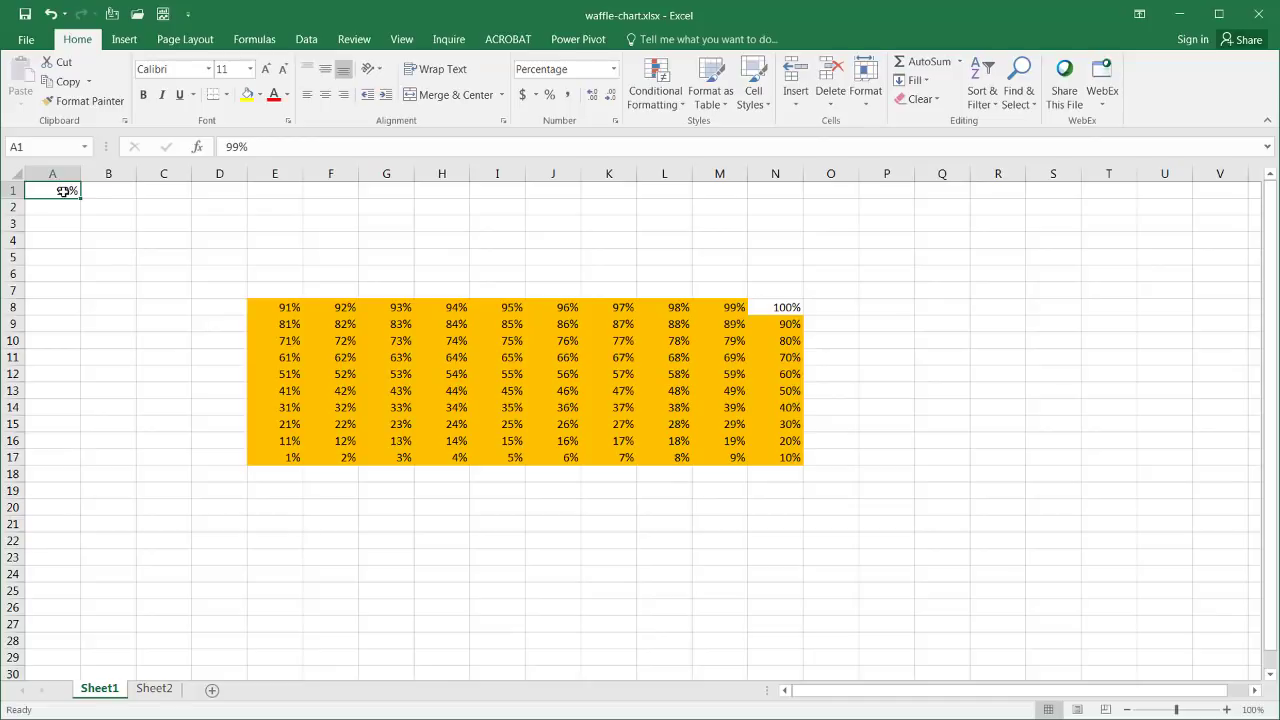
pyautogui.write('17')
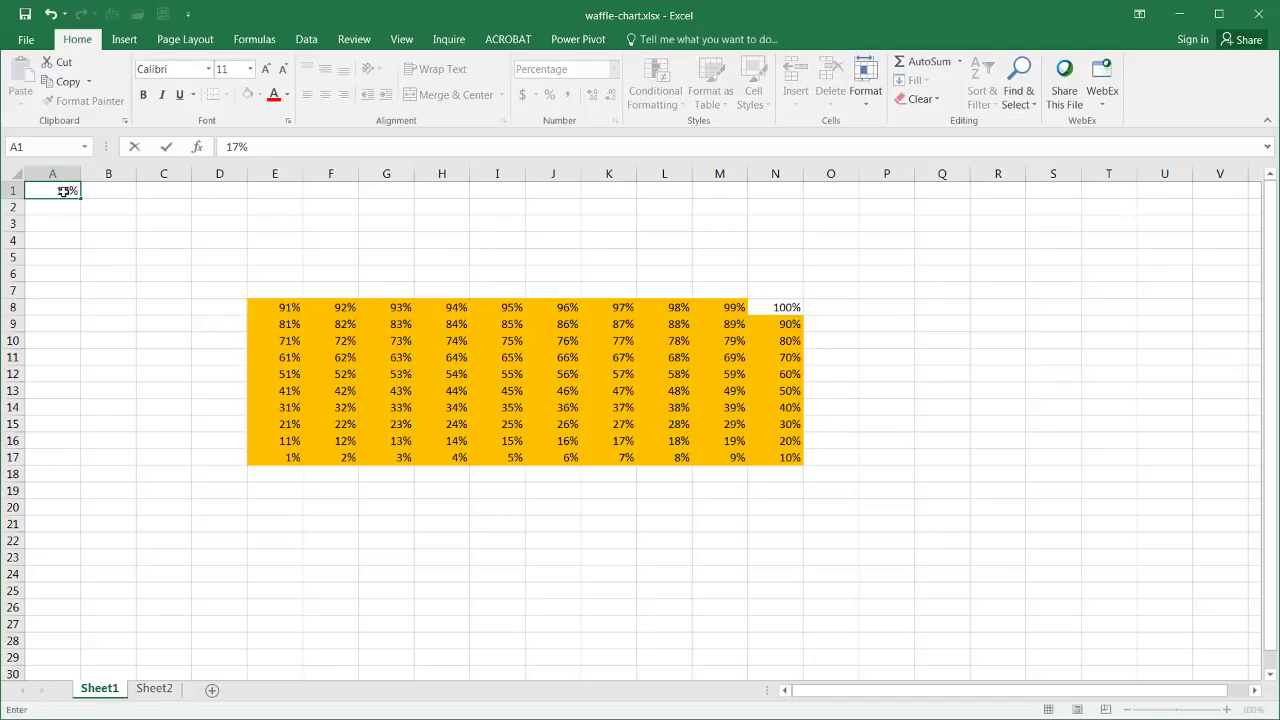
pyautogui.write('7')
pyautogui.press('Return')
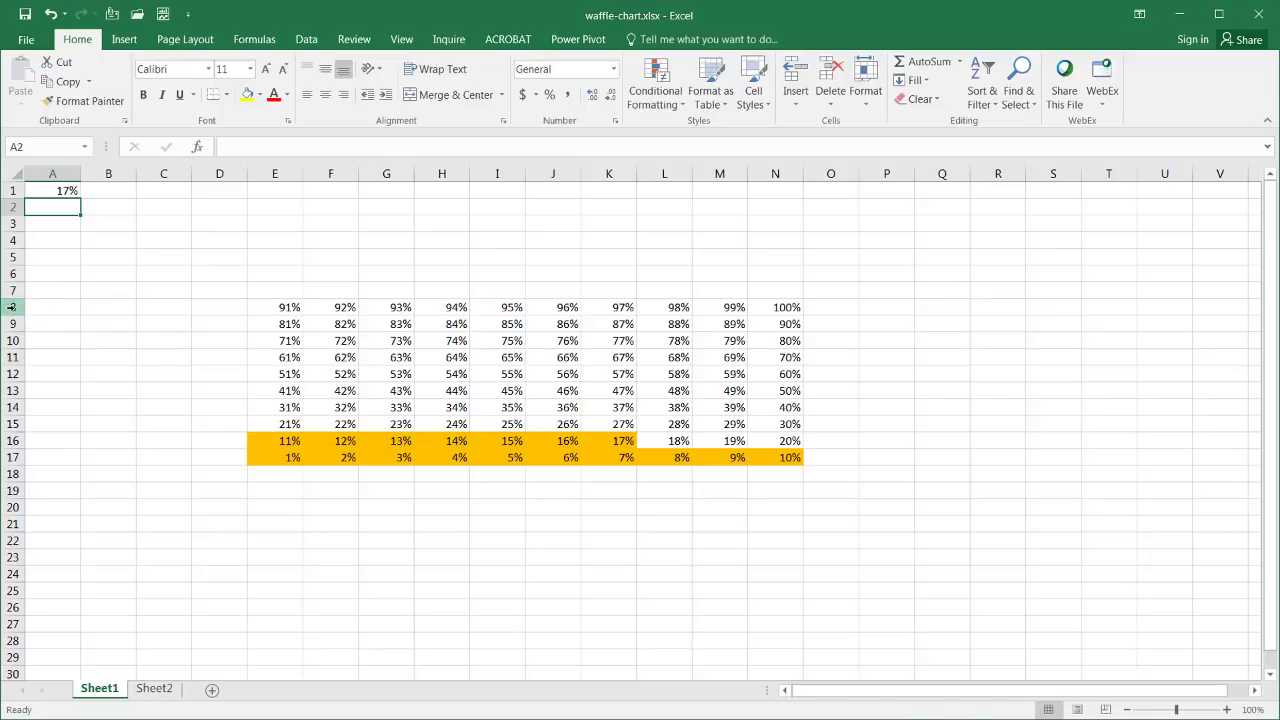
# - Shrink grid rows 8–17 to 10.20 points, then undo to restore rows 6 and 7
pyautogui.moveTo(10, 307); pyautogui.dragTo(5, 458)
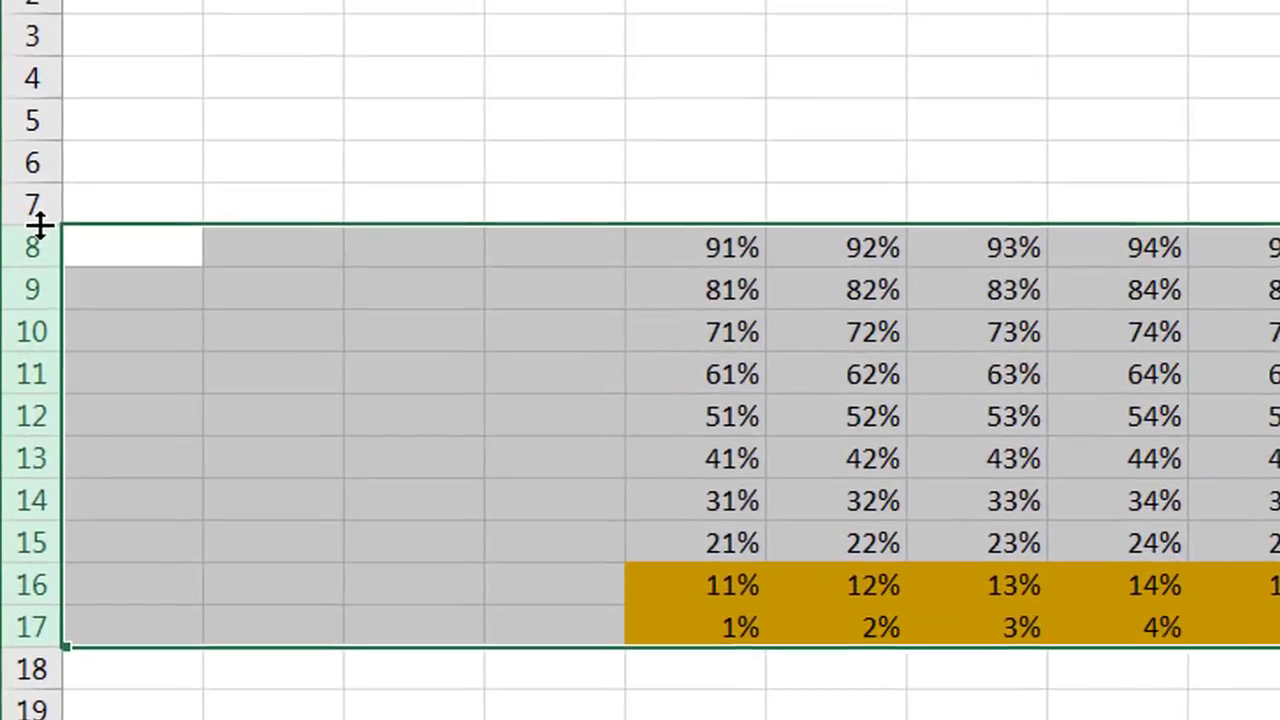
pyautogui.moveTo(15, 299); pyautogui.dragTo(15, 299)
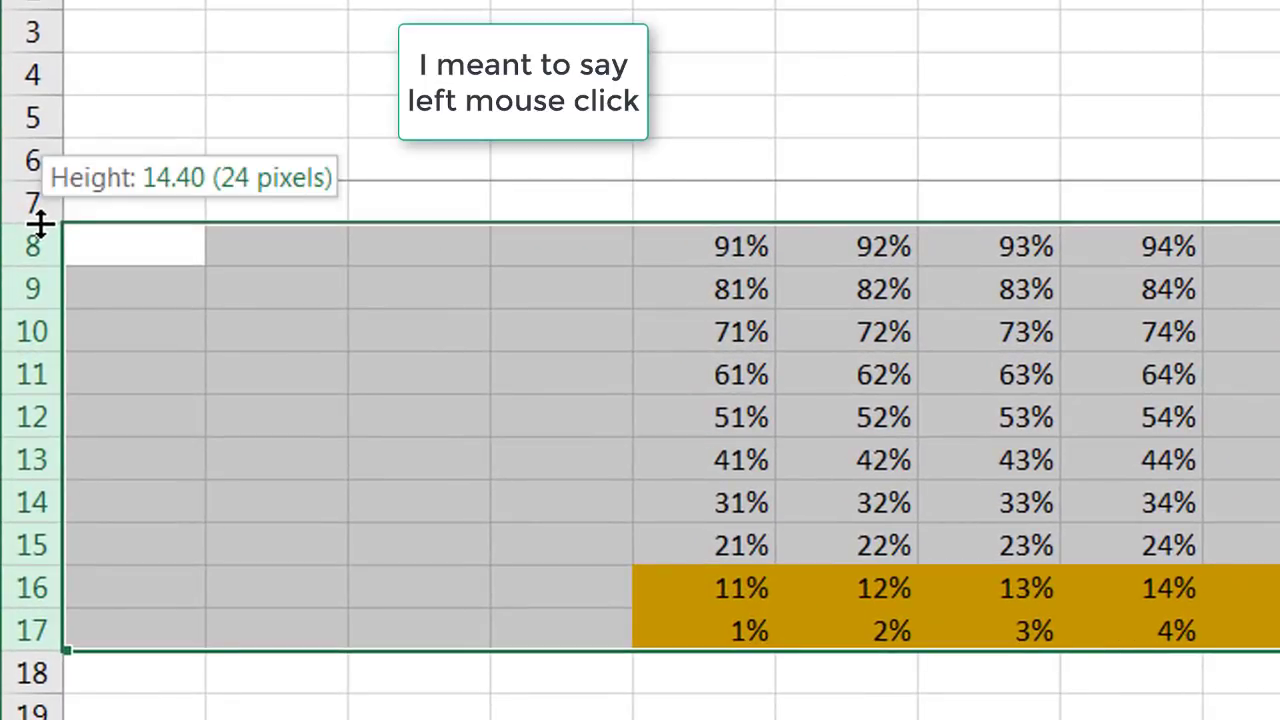
pyautogui.moveTo(40, 224); pyautogui.dragTo(40, 148)
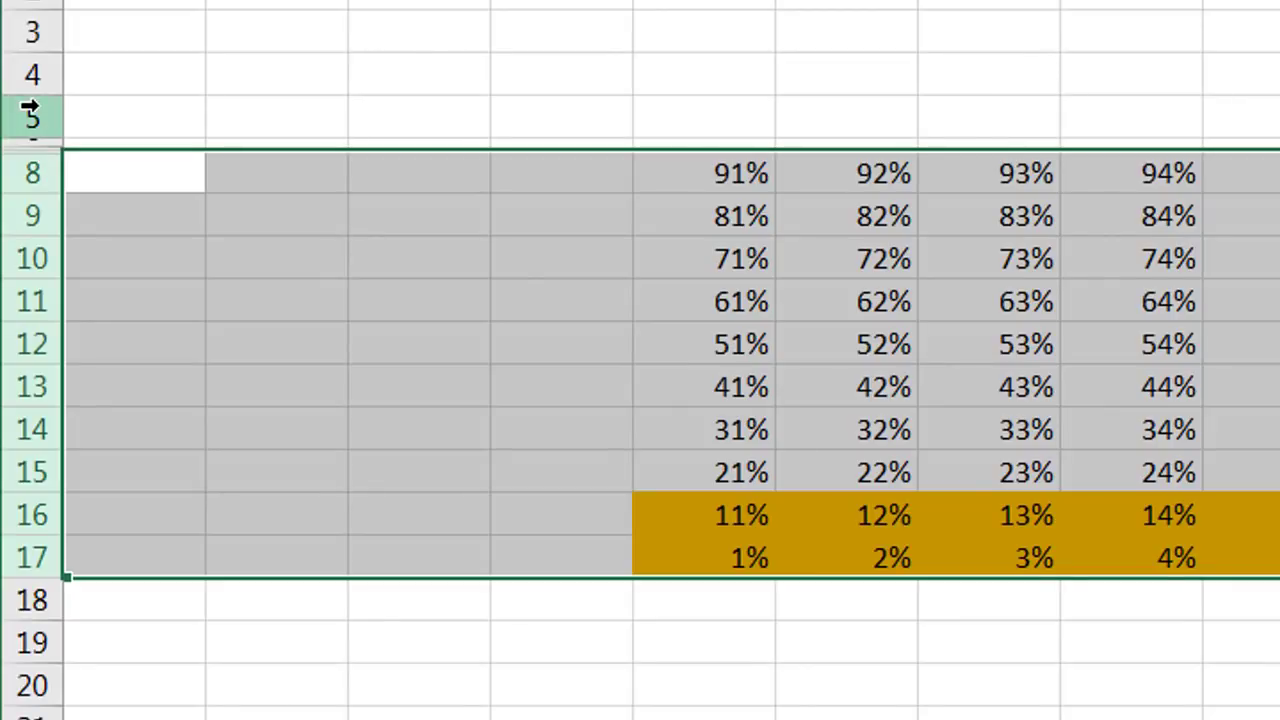
pyautogui.hotkey('ctrl', 'z')
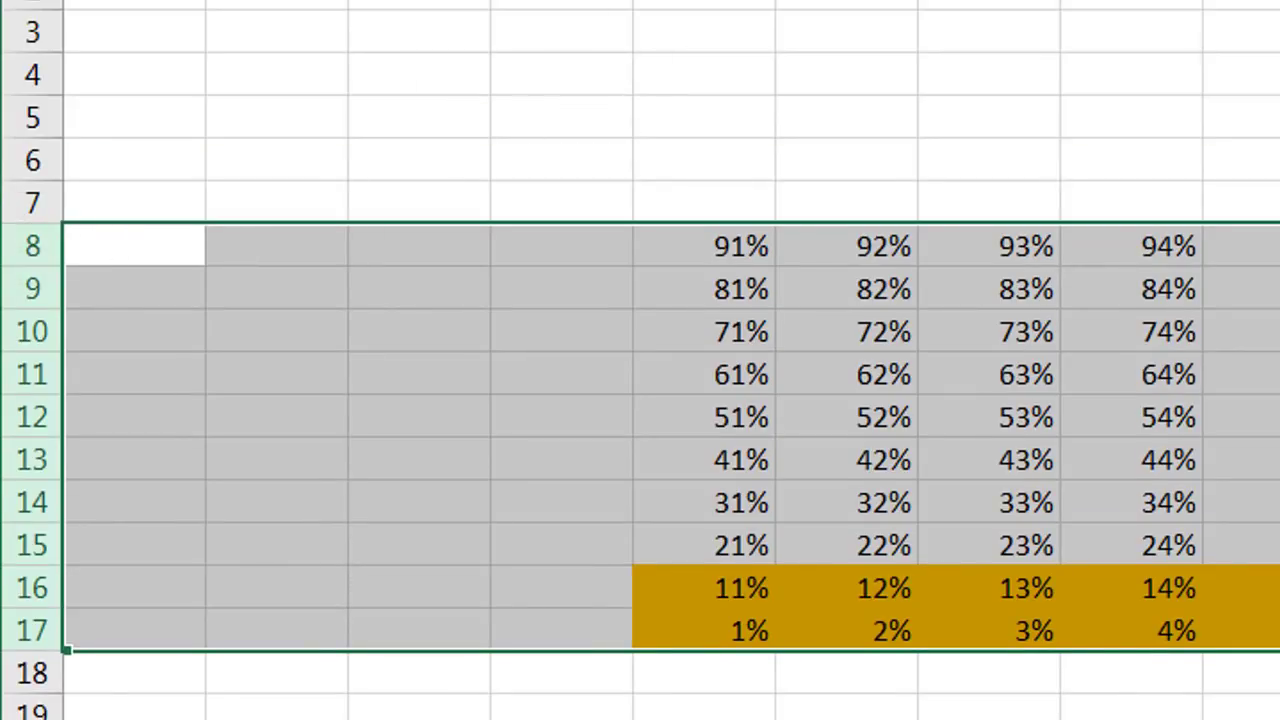
# - Narrow columns E through N together into a compact square grid, then reselect E8:N17
pyautogui.moveTo(275, 173); pyautogui.dragTo(783, 161)
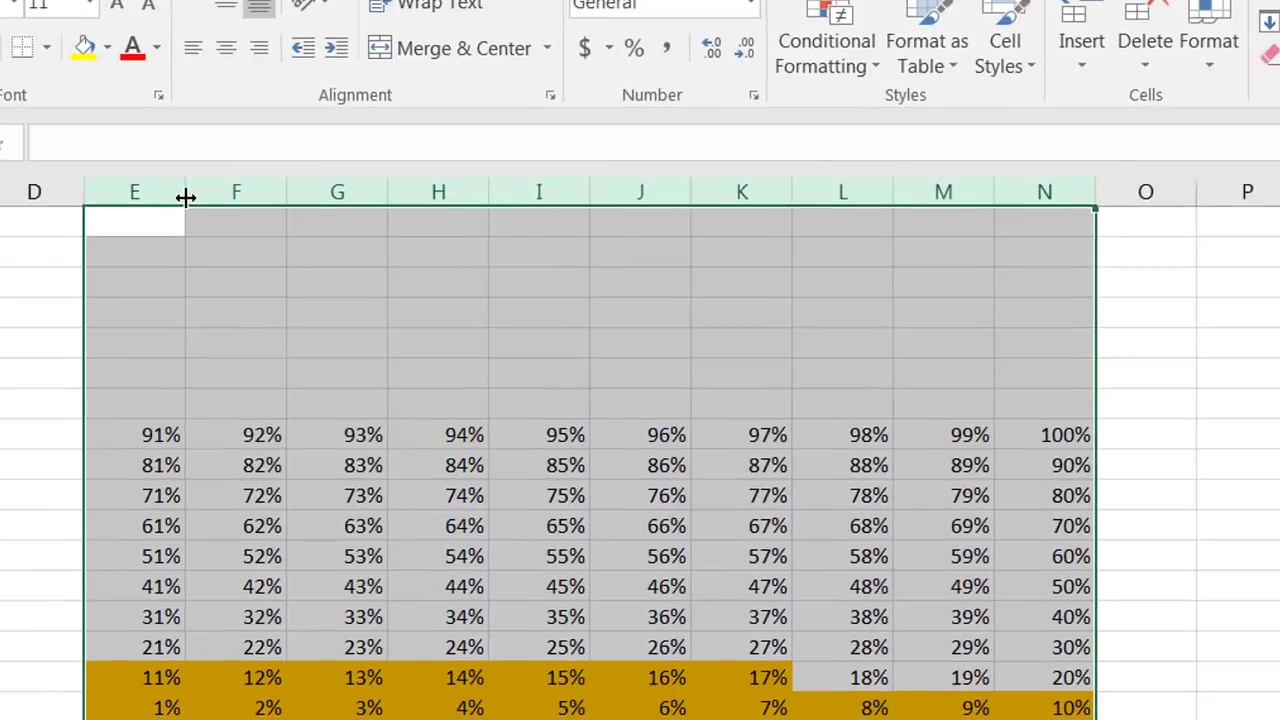
pyautogui.moveTo(185, 197); pyautogui.dragTo(185, 196)
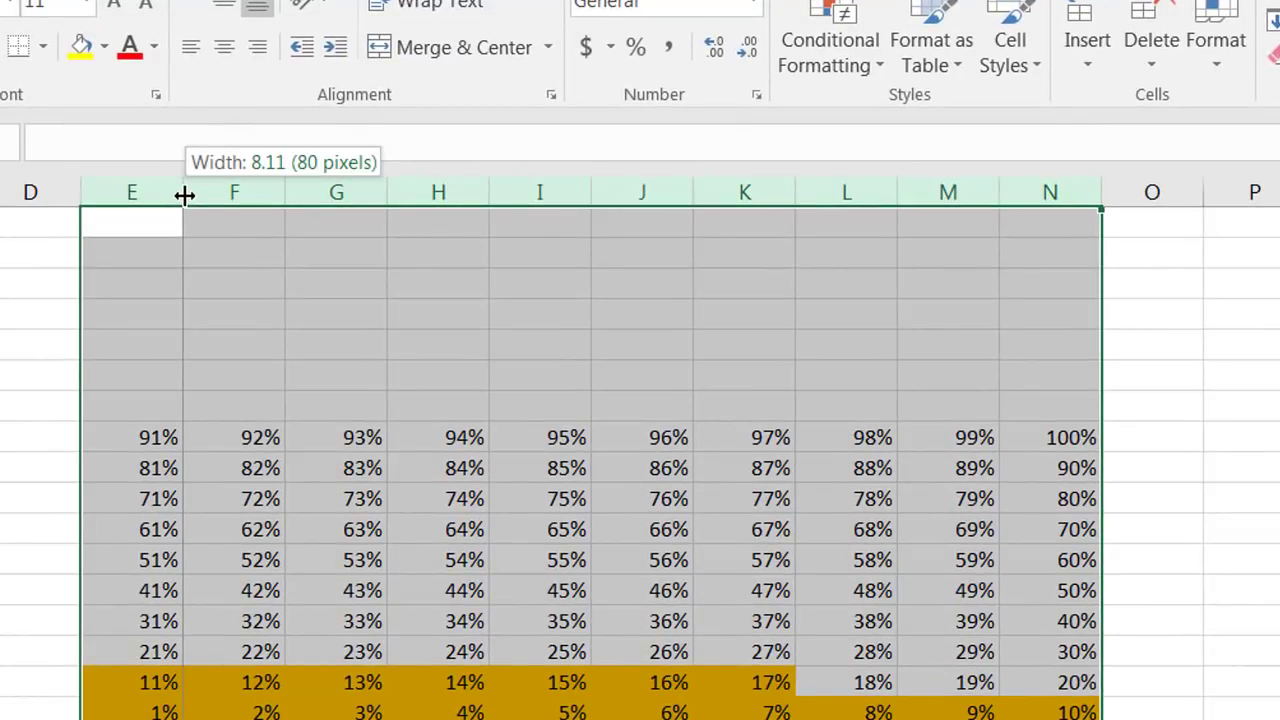
pyautogui.moveTo(185, 195); pyautogui.dragTo(113, 194)
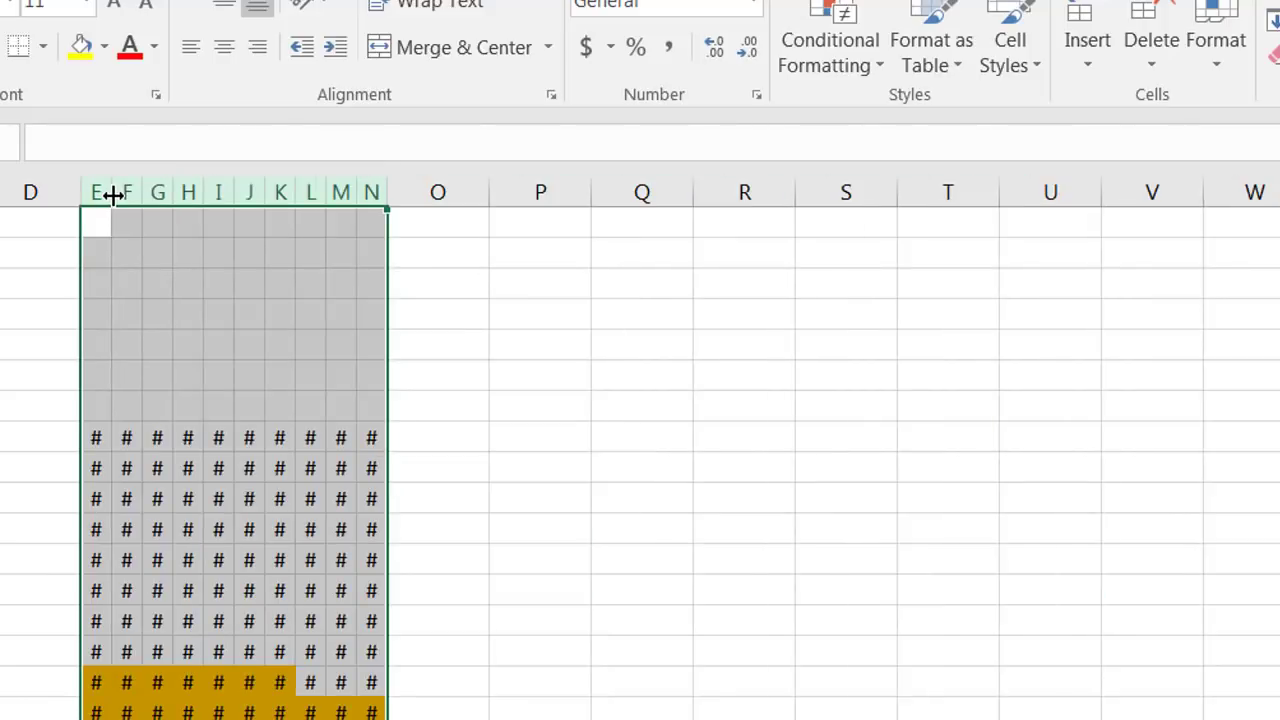
pyautogui.click(213, 432)
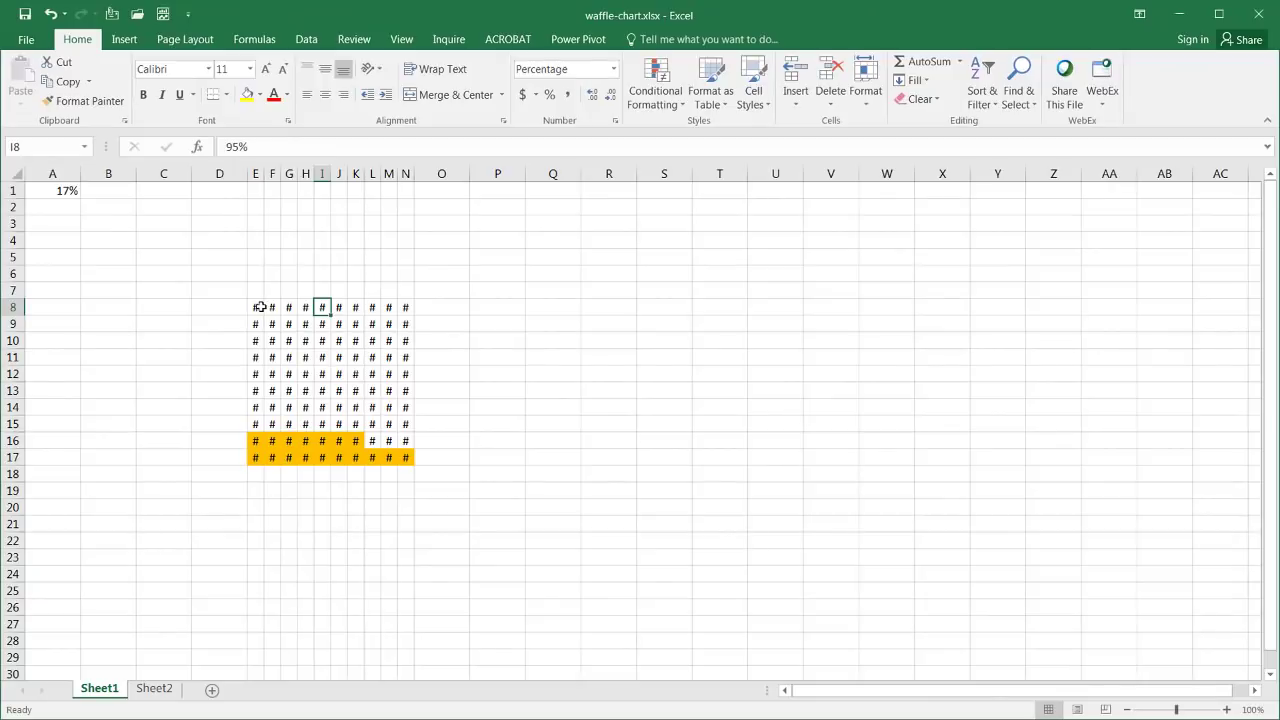
pyautogui.moveTo(214, 341); pyautogui.dragTo(376, 525)
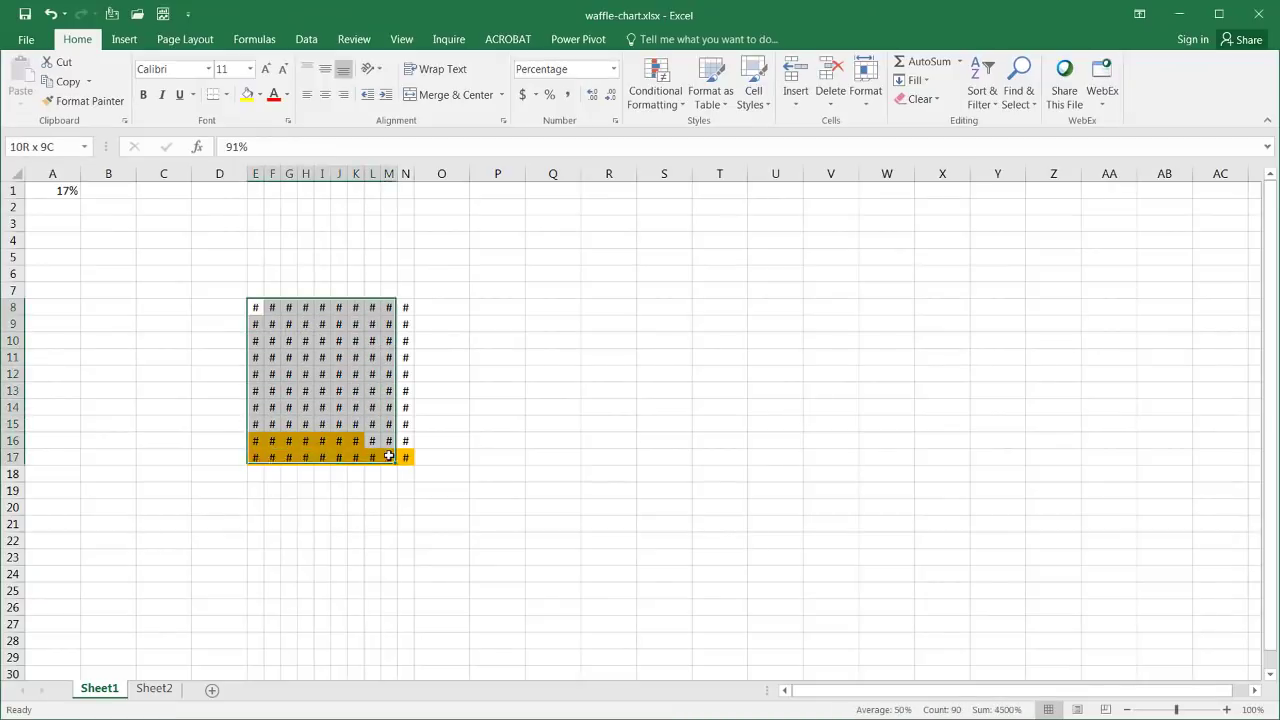
pyautogui.moveTo(389, 456); pyautogui.dragTo(402, 455)
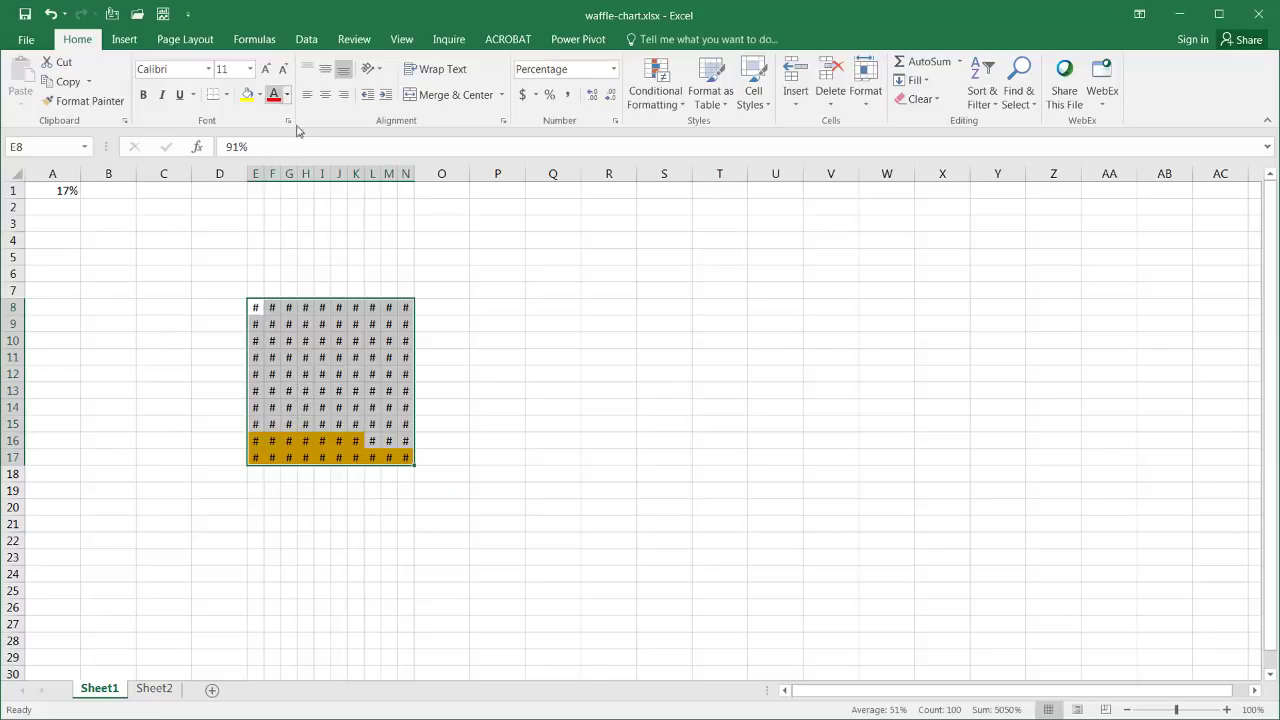
pyautogui.click(259, 94)
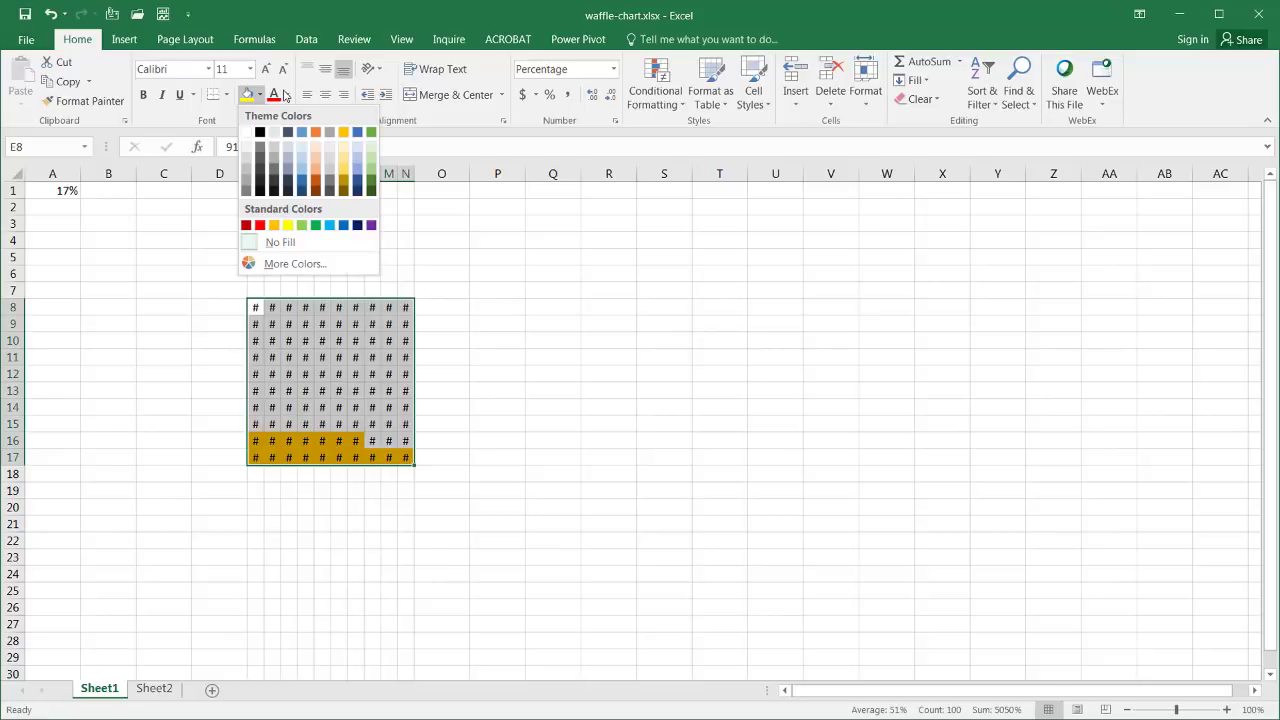
pyautogui.click(288, 95)
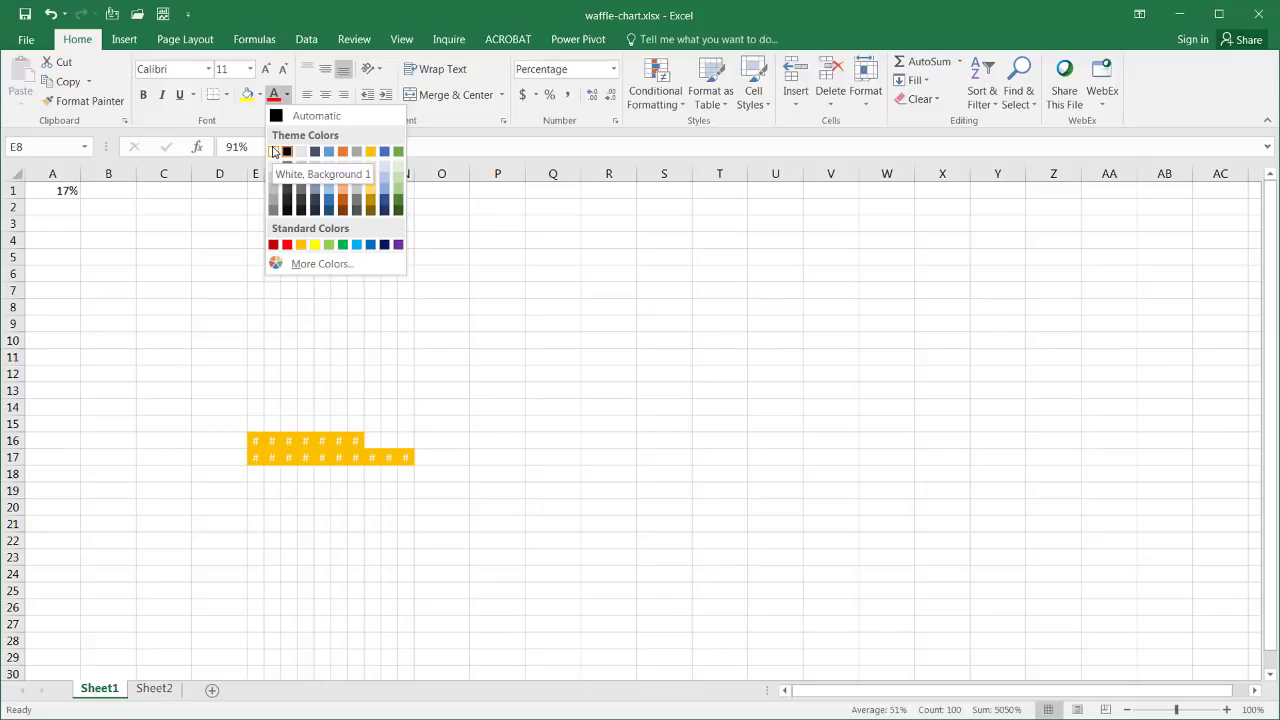
pyautogui.click(503, 374)
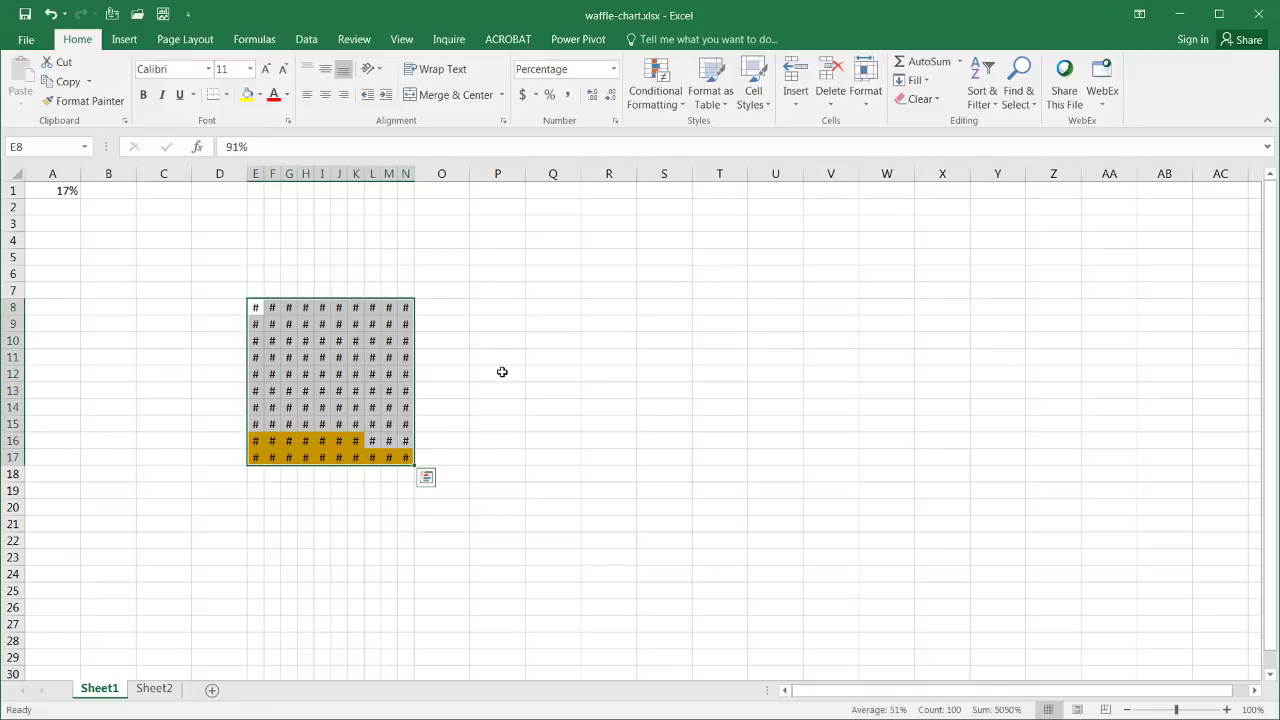
# - Replace the grid's 0% number format with the custom format ;;; in Format Cells
pyautogui.rightClick(254, 308)
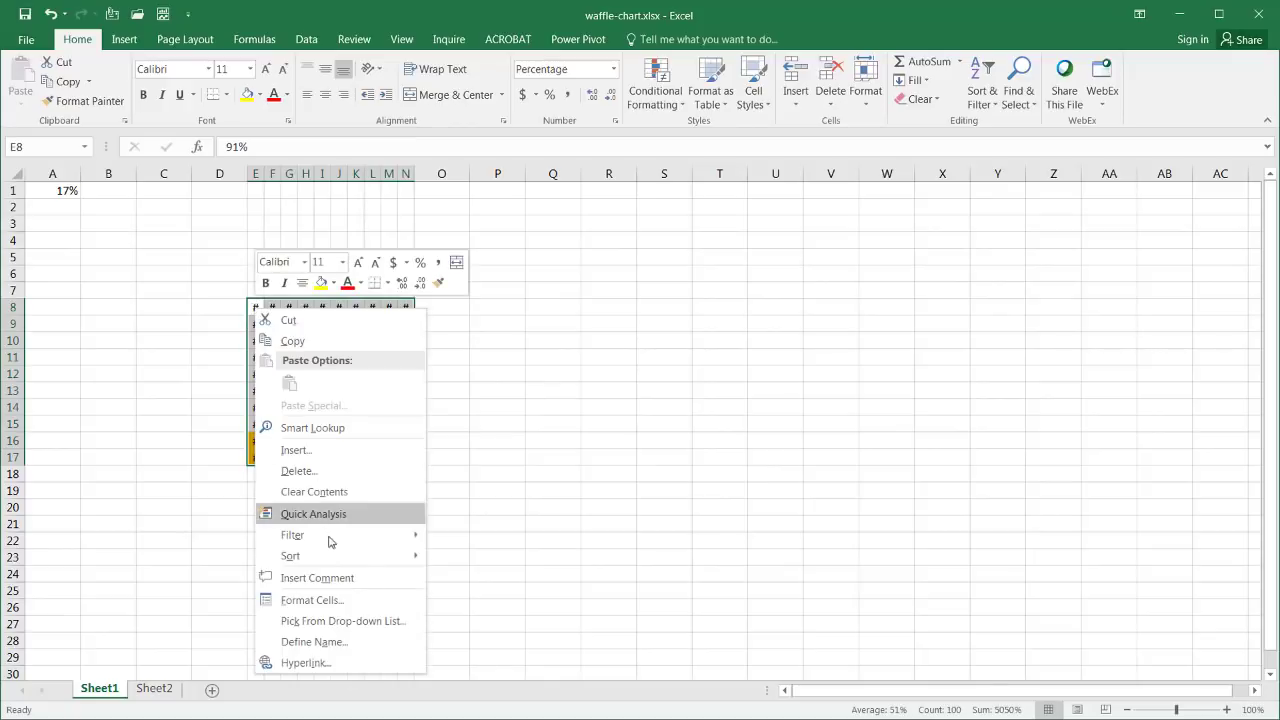
pyautogui.click(333, 602)
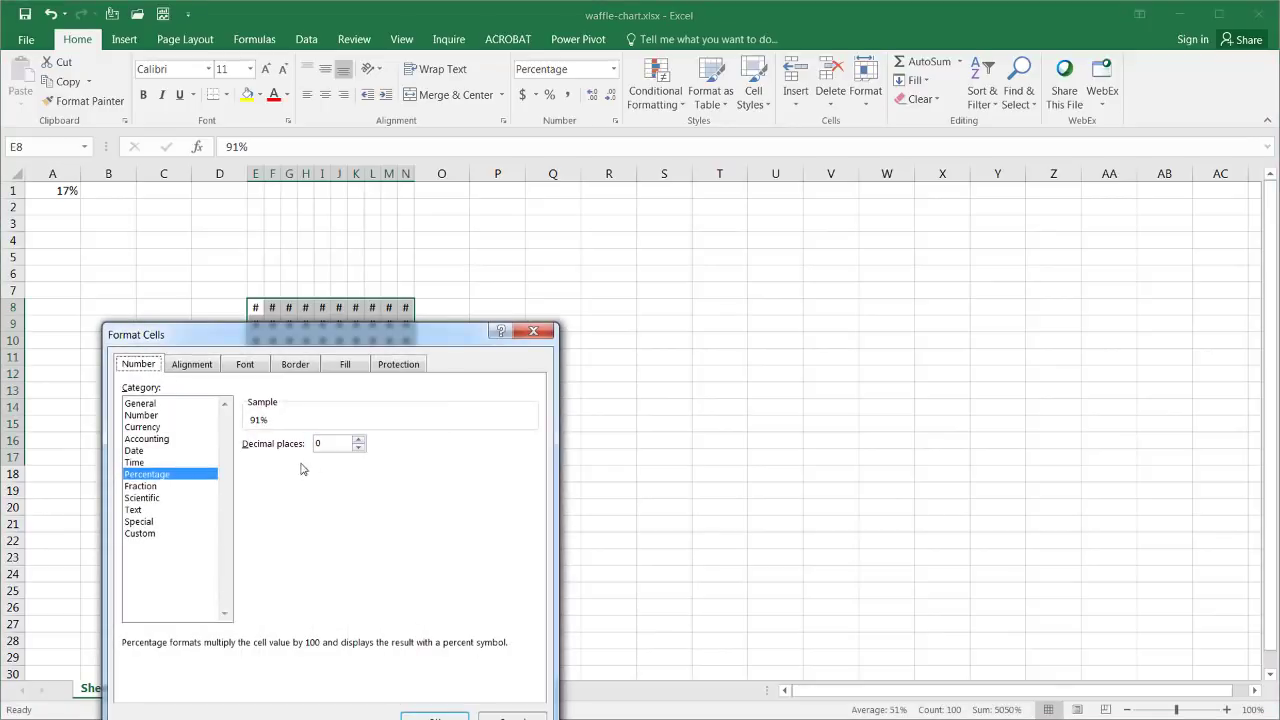
pyautogui.moveTo(207, 343); pyautogui.dragTo(603, 204)
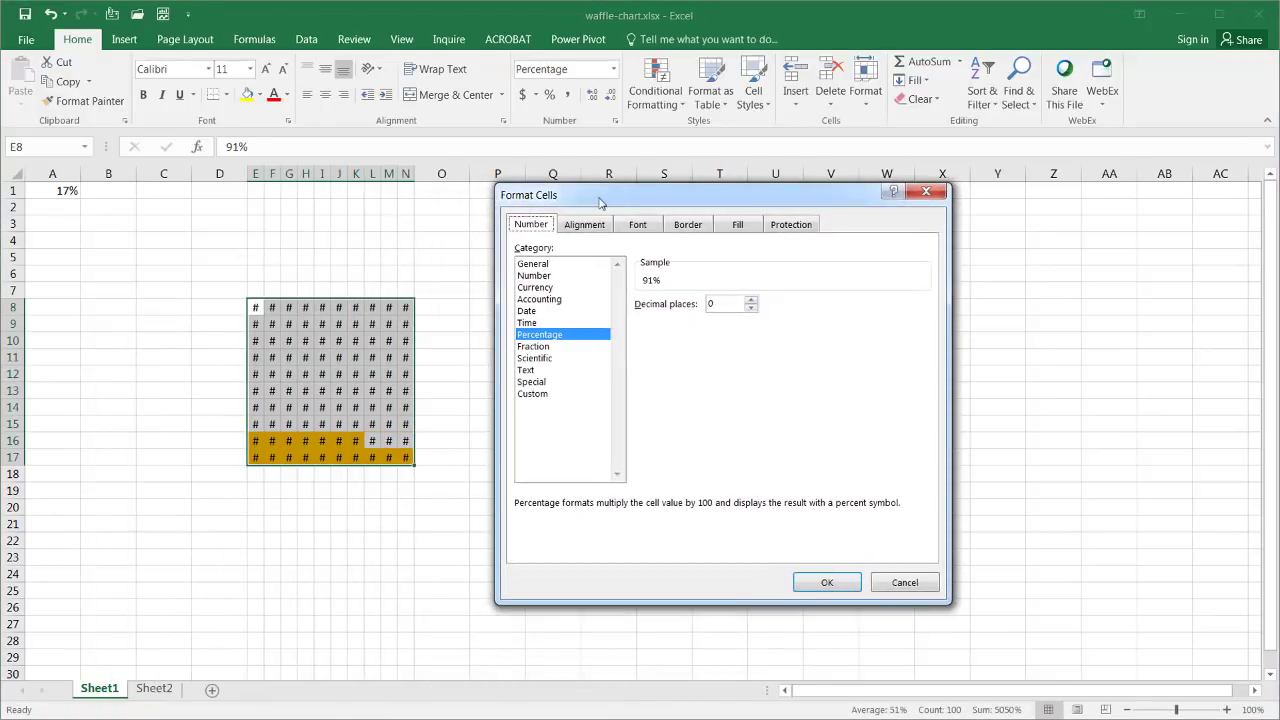
pyautogui.click(542, 398)
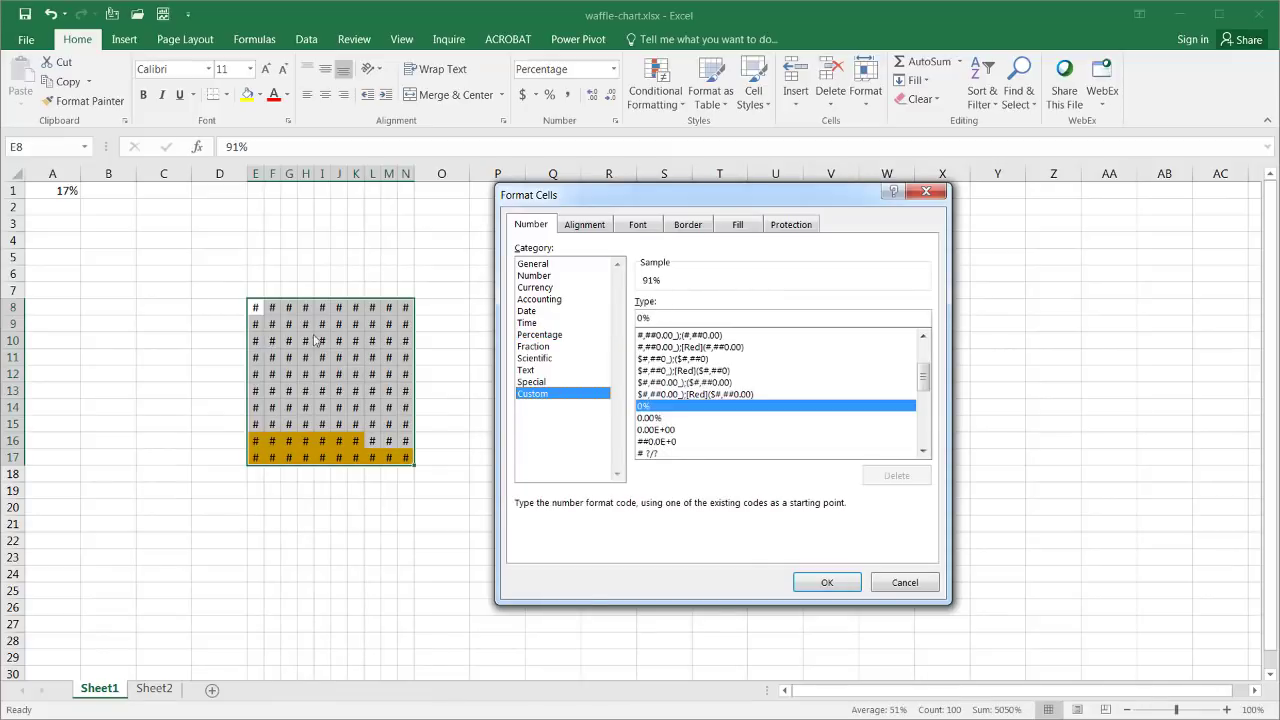
pyautogui.moveTo(653, 317); pyautogui.dragTo(598, 318)
pyautogui.press('BackSpace')
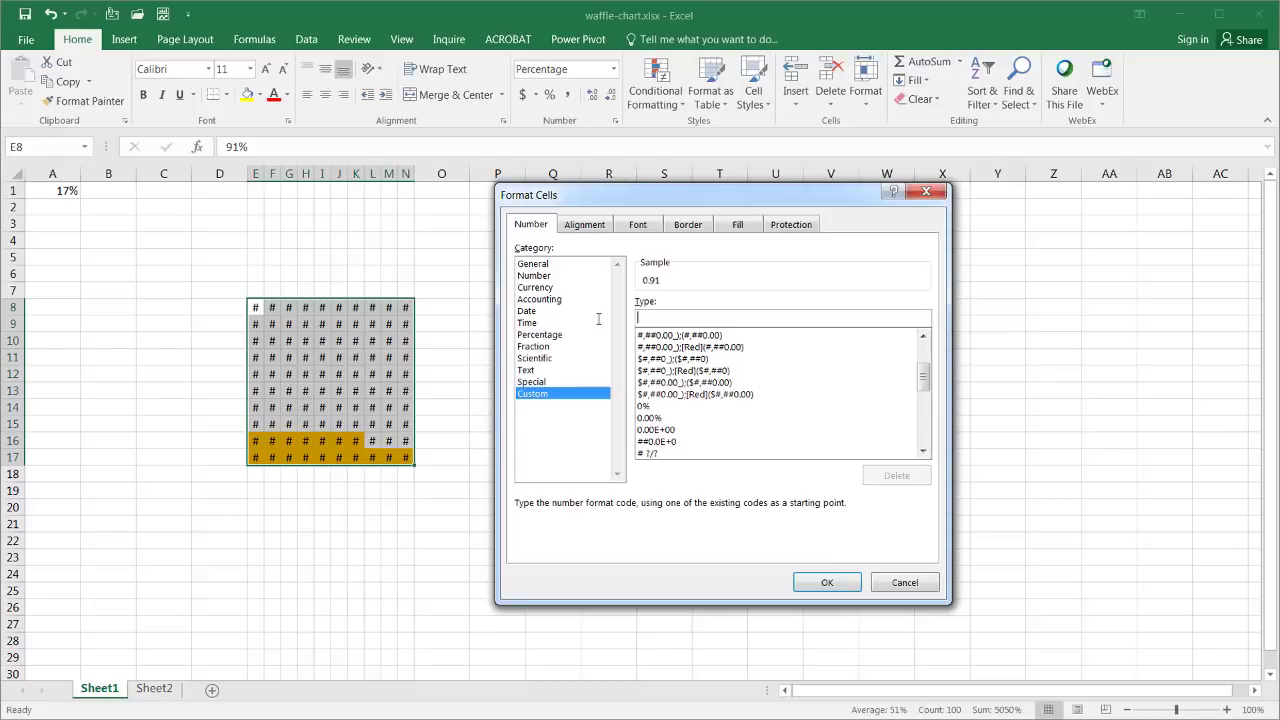
pyautogui.write(';;;')
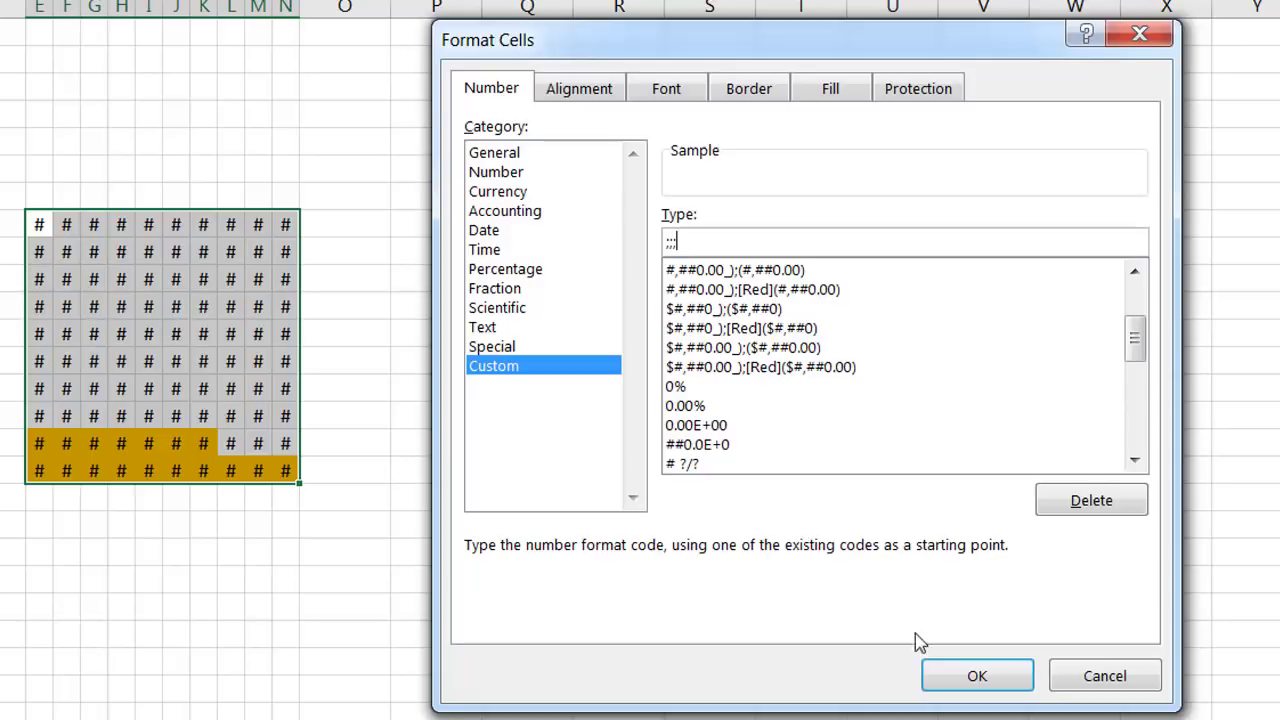
pyautogui.click(948, 680)
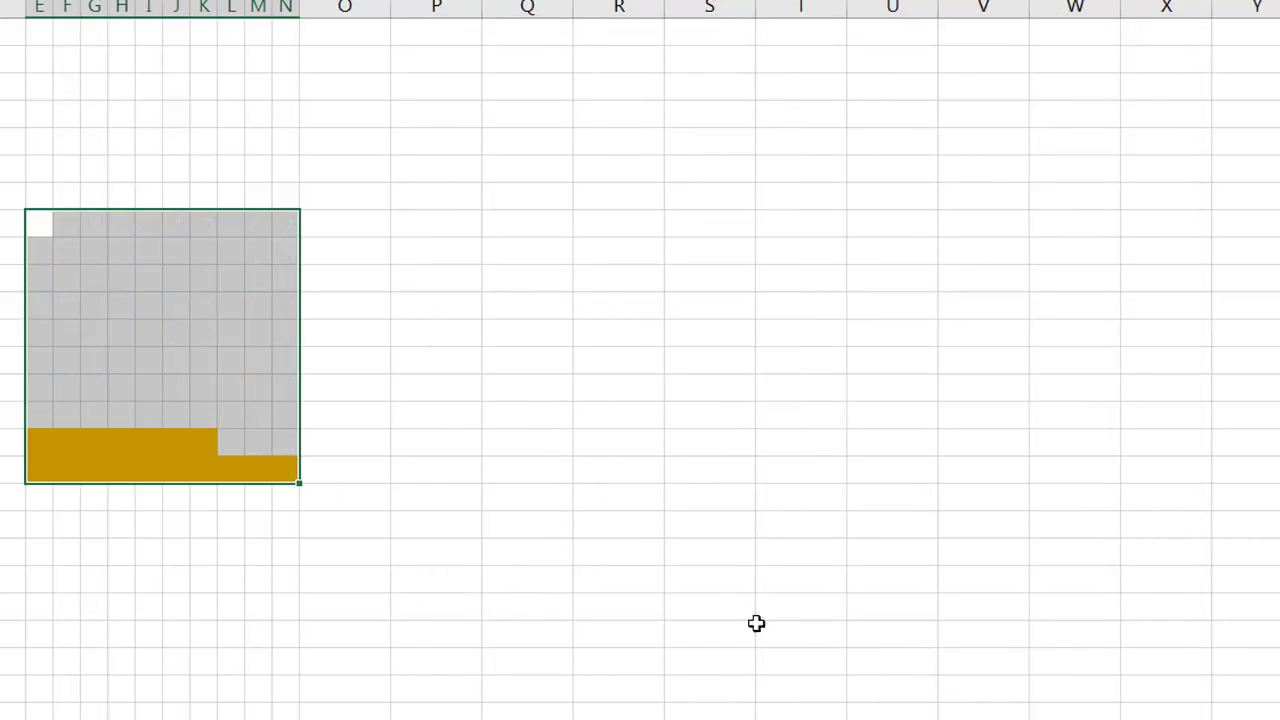
# - Undo the ;;; number format so the # marks show again in E8:N17
pyautogui.moveTo(185, 370); pyautogui.dragTo(220, 421)
pyautogui.click(220, 421)
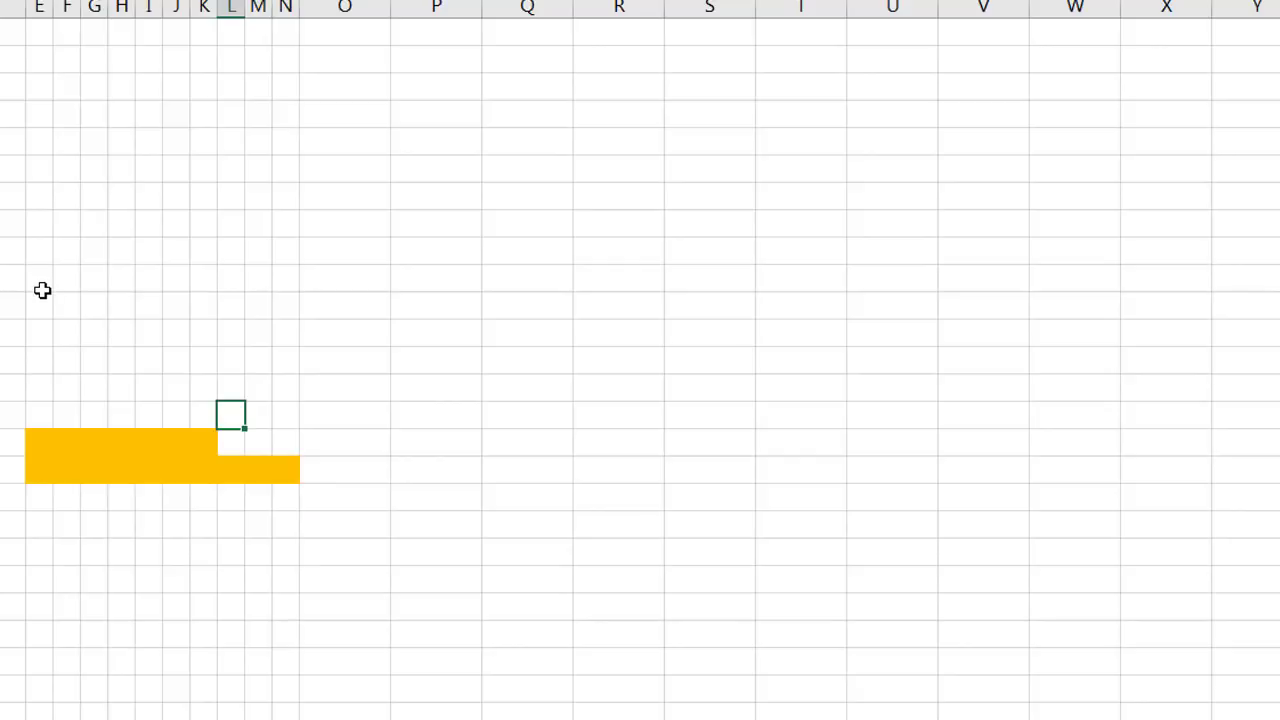
pyautogui.press('Up')
pyautogui.press('Left')
pyautogui.press('Left')
pyautogui.click(43, 295)
pyautogui.click(96, 340)
pyautogui.click(194, 389)
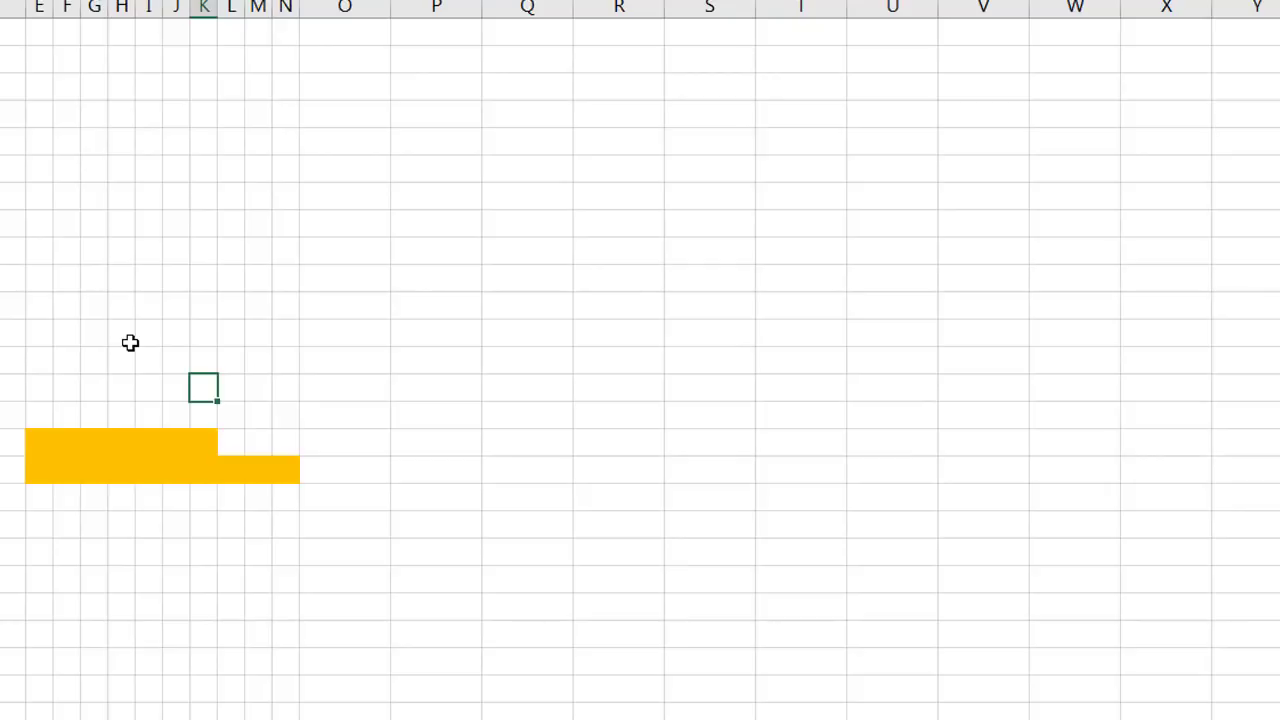
pyautogui.moveTo(40, 460); pyautogui.dragTo(304, 462)
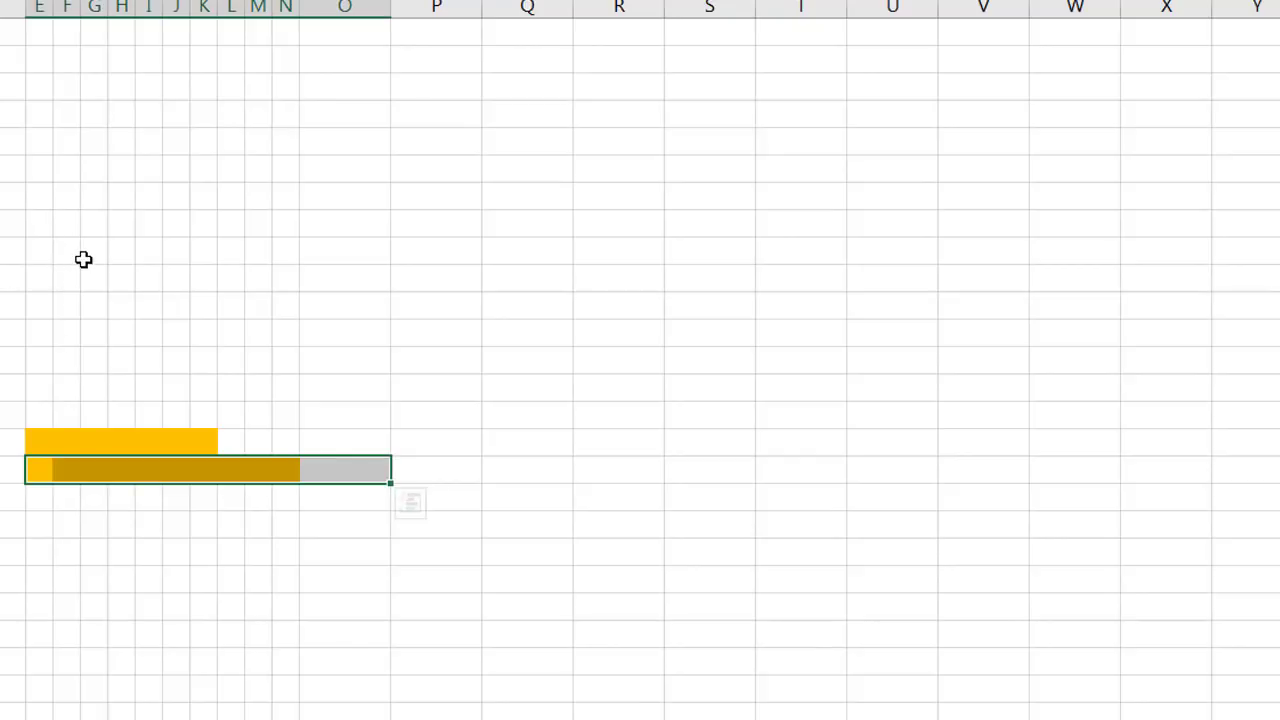
pyautogui.hotkey('ctrl', 'z')
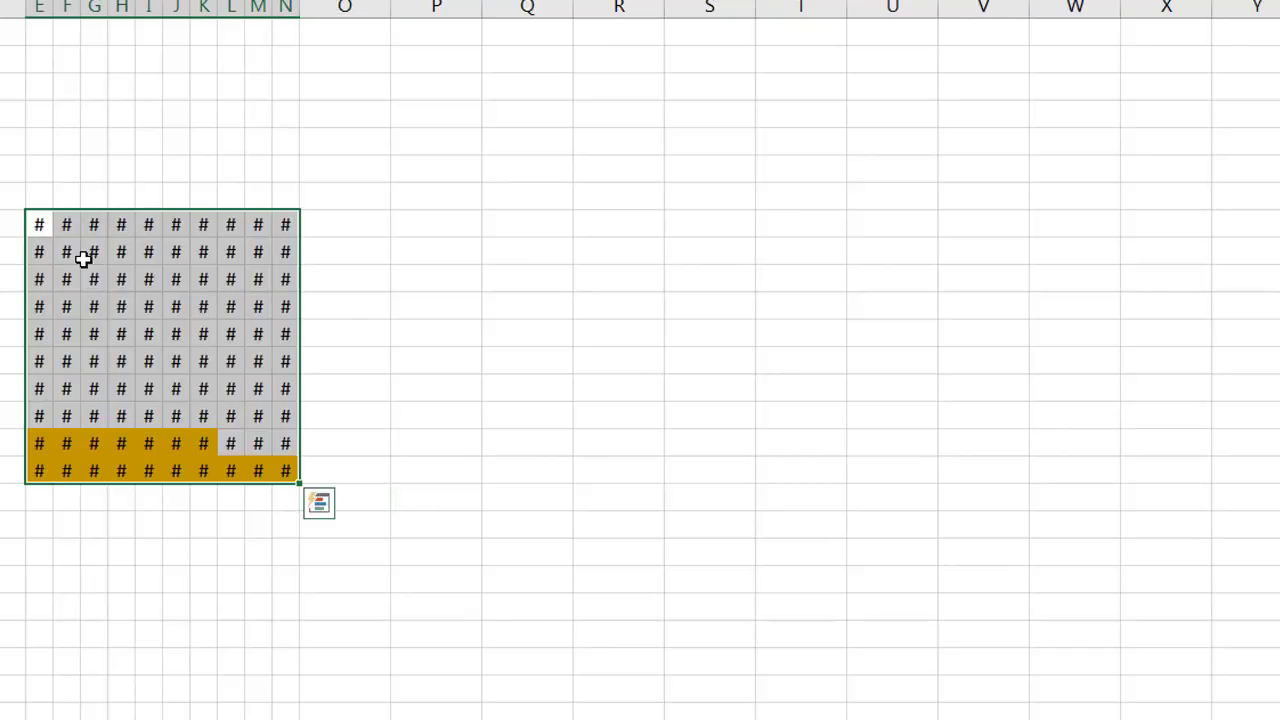
pyautogui.click(20, 221)
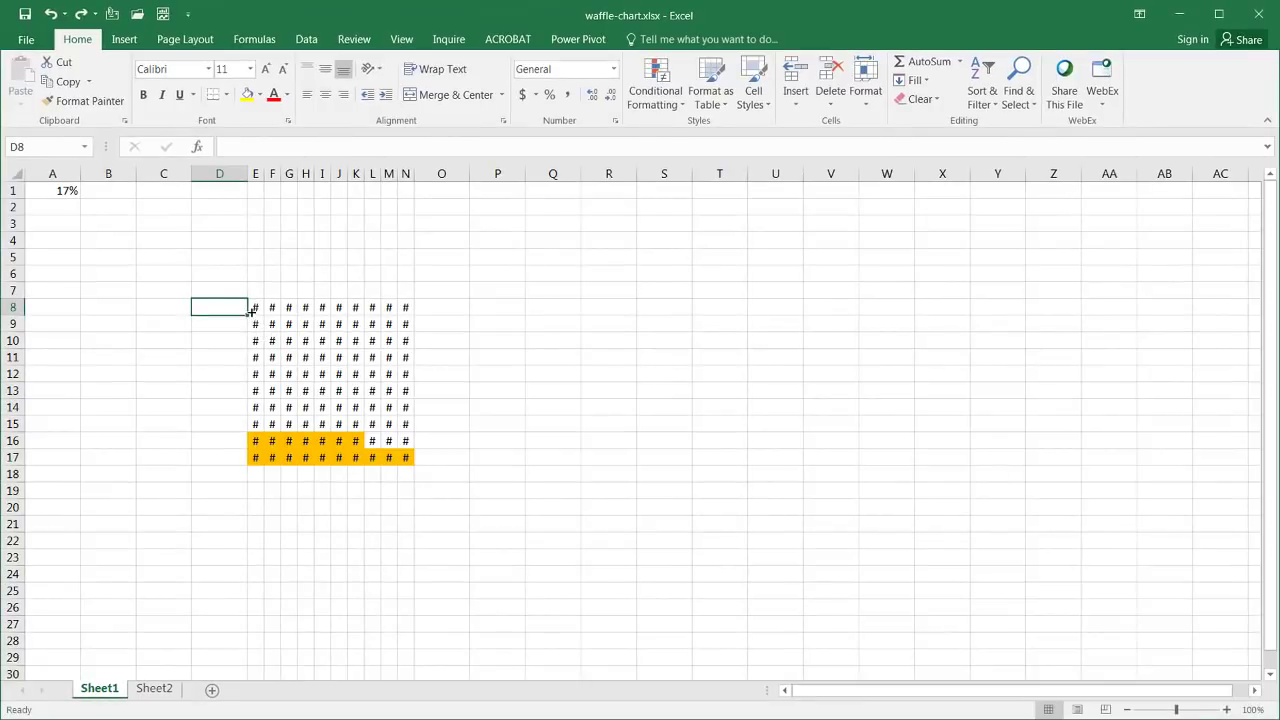
# - Check the values in cells E16 to H16, then select the whole grid E8:N17
pyautogui.click(197, 287)
pyautogui.hotkey('alt', 'w')
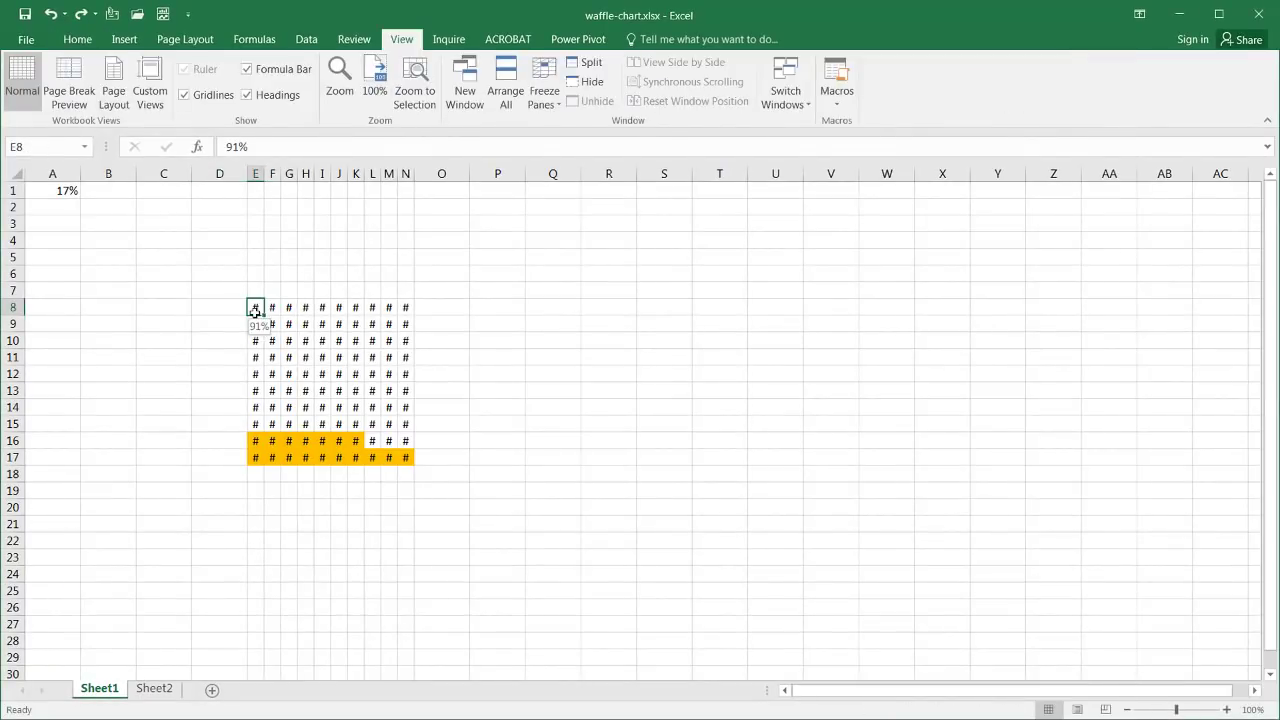
pyautogui.click(257, 439)
pyautogui.click(272, 441)
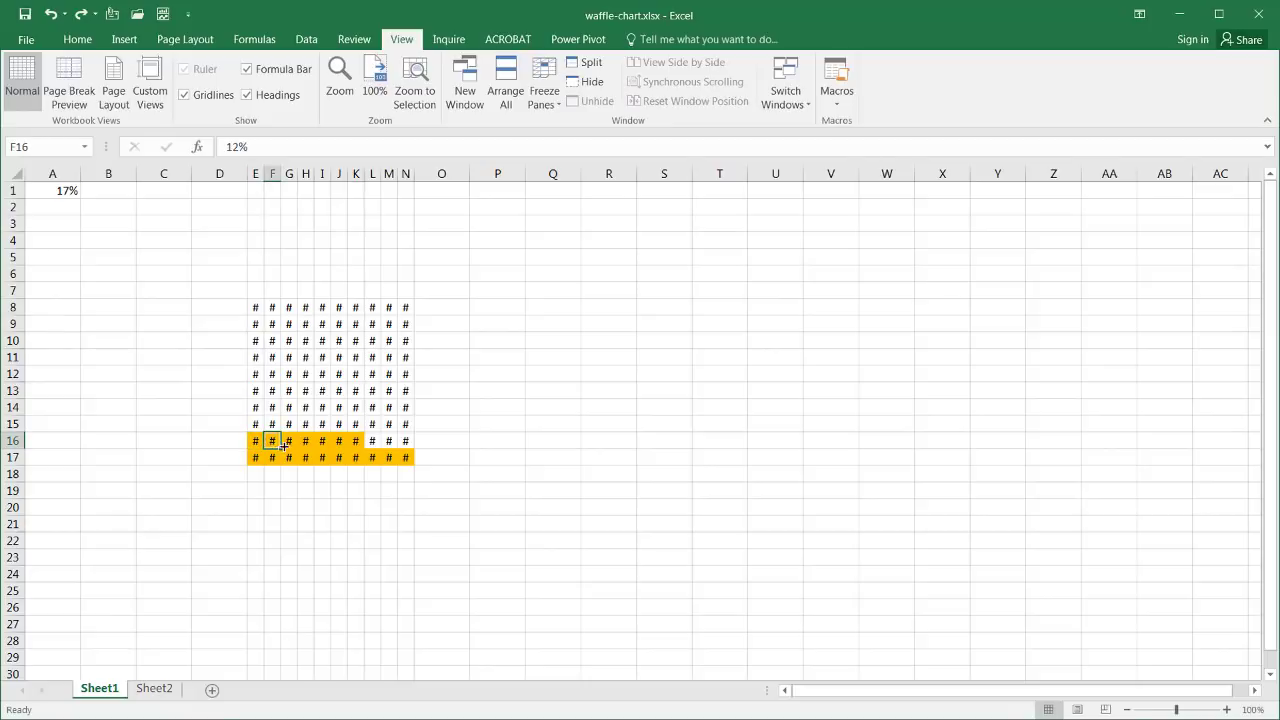
pyautogui.click(288, 442)
pyautogui.click(306, 441)
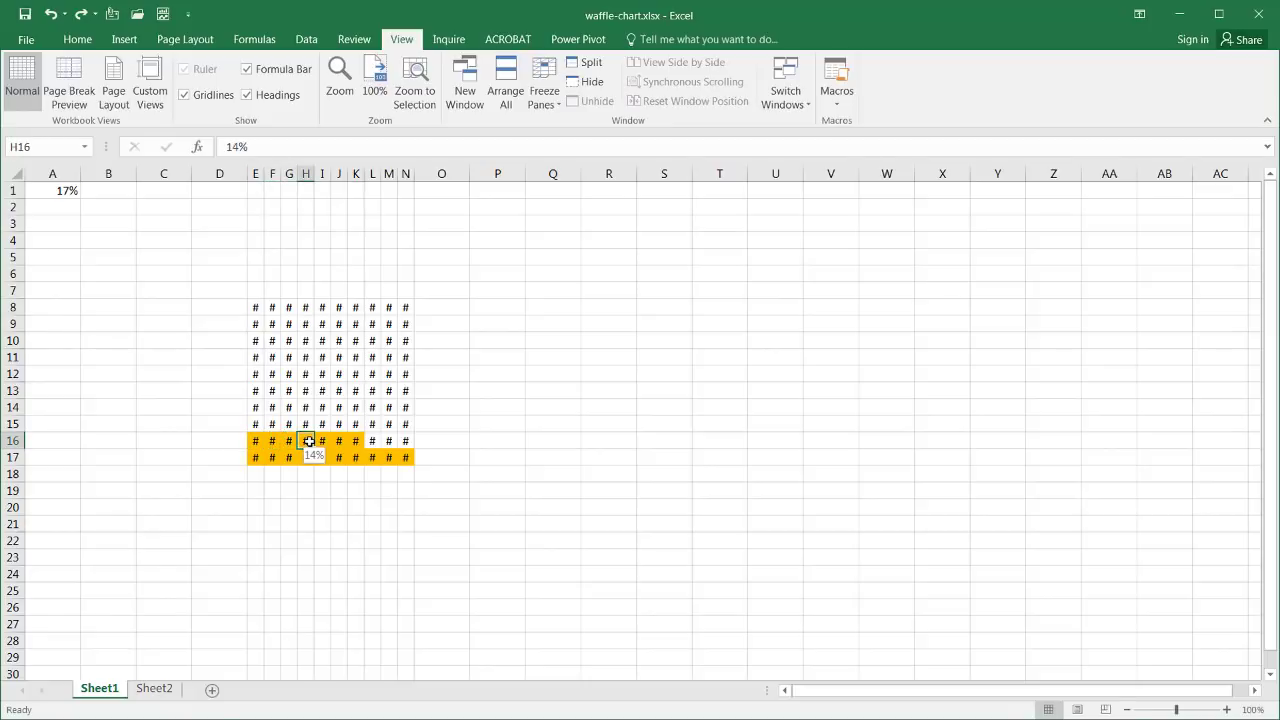
pyautogui.moveTo(253, 305); pyautogui.dragTo(408, 457)
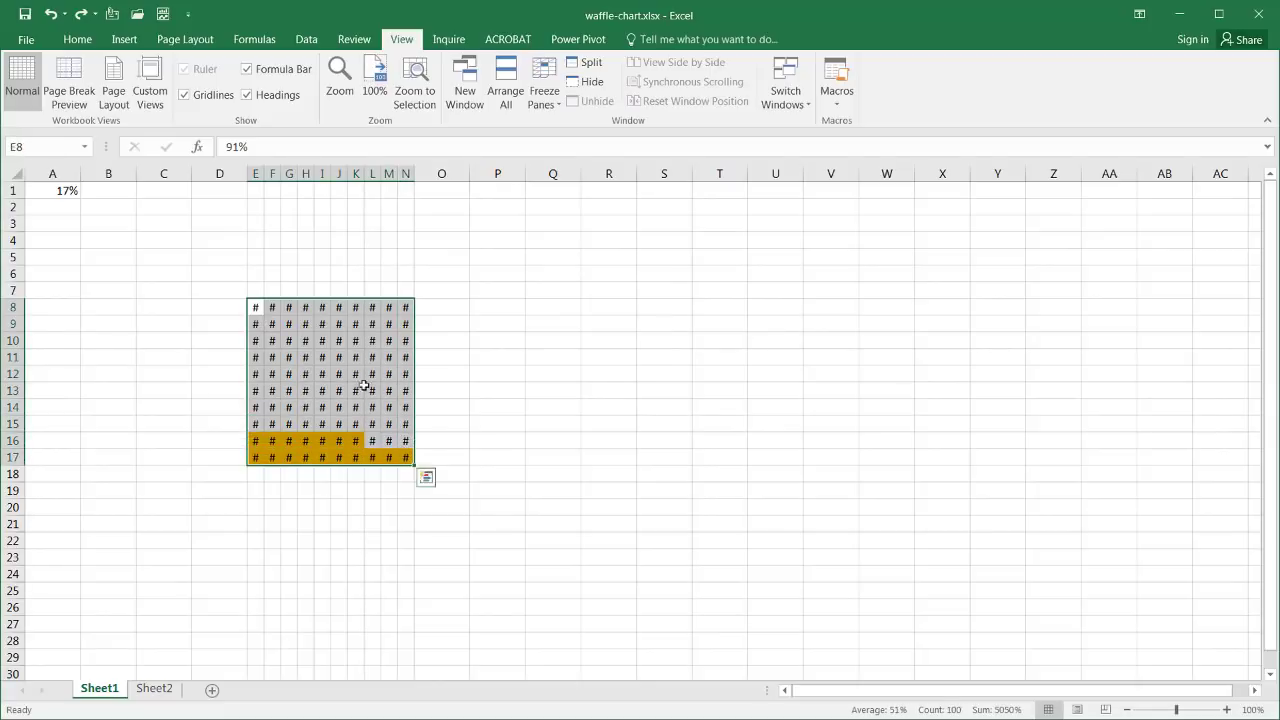
# - Apply a light grey Outline border to the grid in Format Cells > Border
pyautogui.click(77, 39)
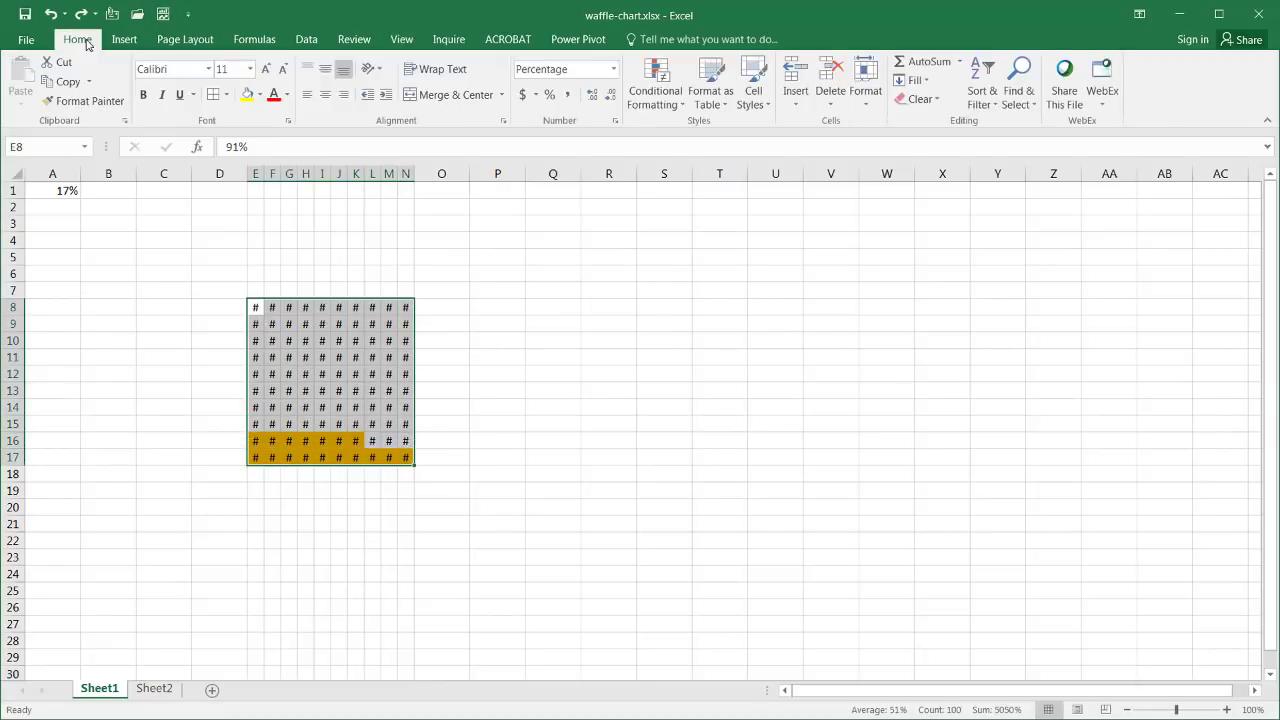
pyautogui.click(226, 94)
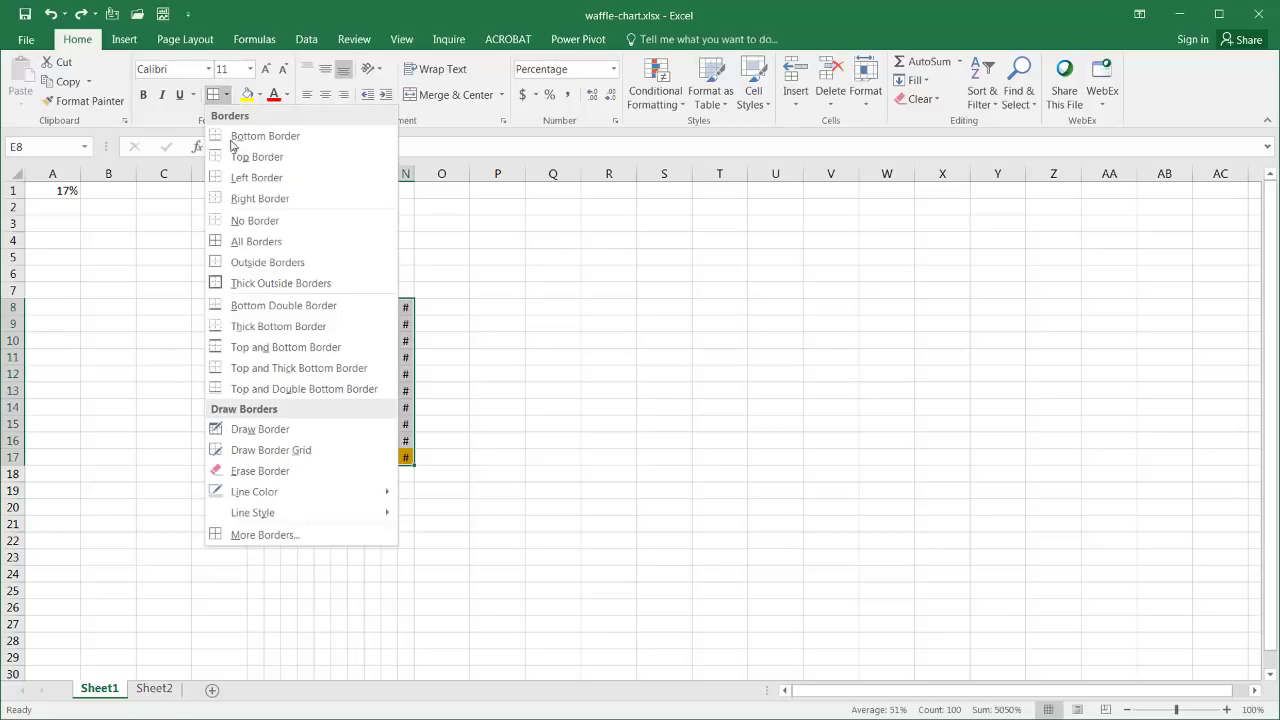
pyautogui.click(257, 536)
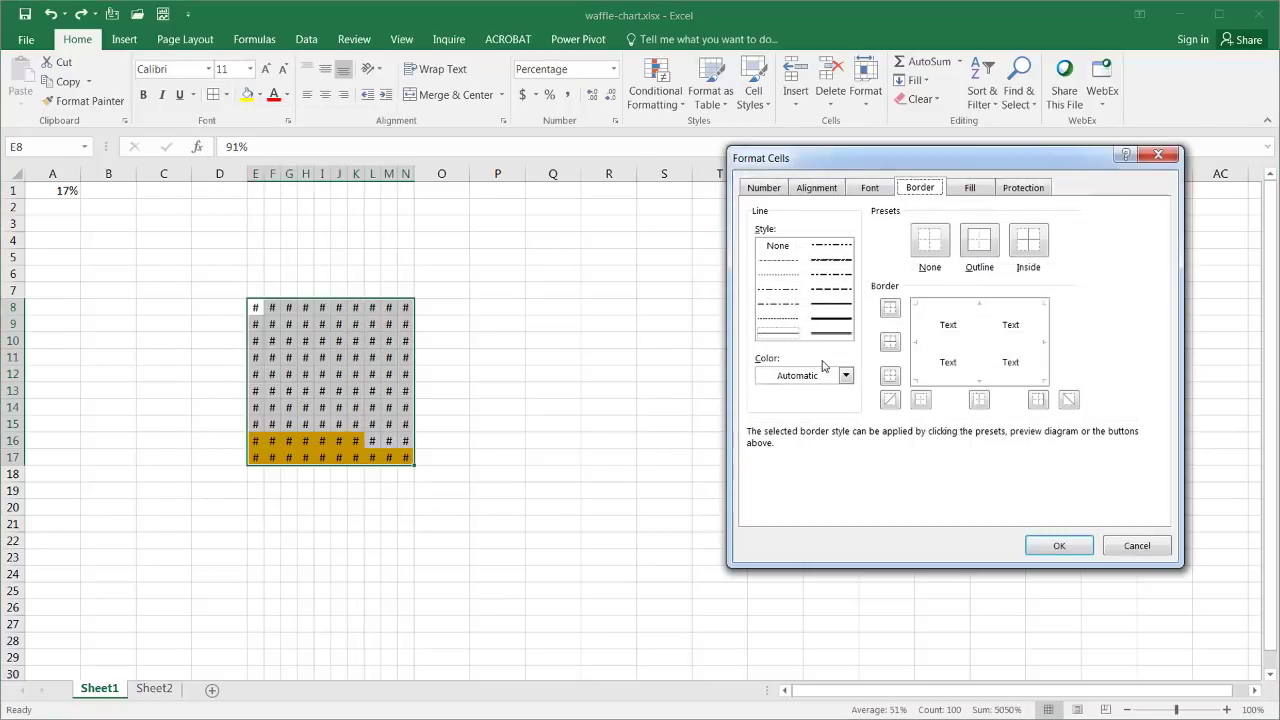
pyautogui.click(846, 376)
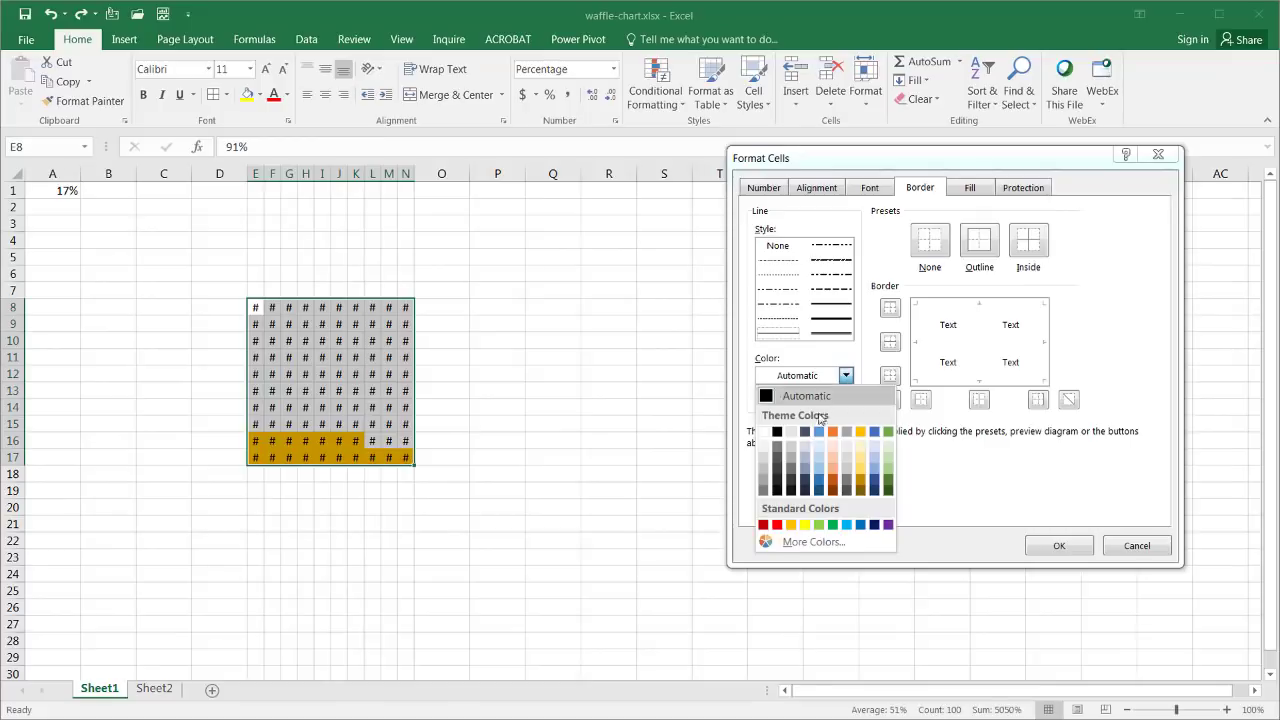
pyautogui.click(764, 461)
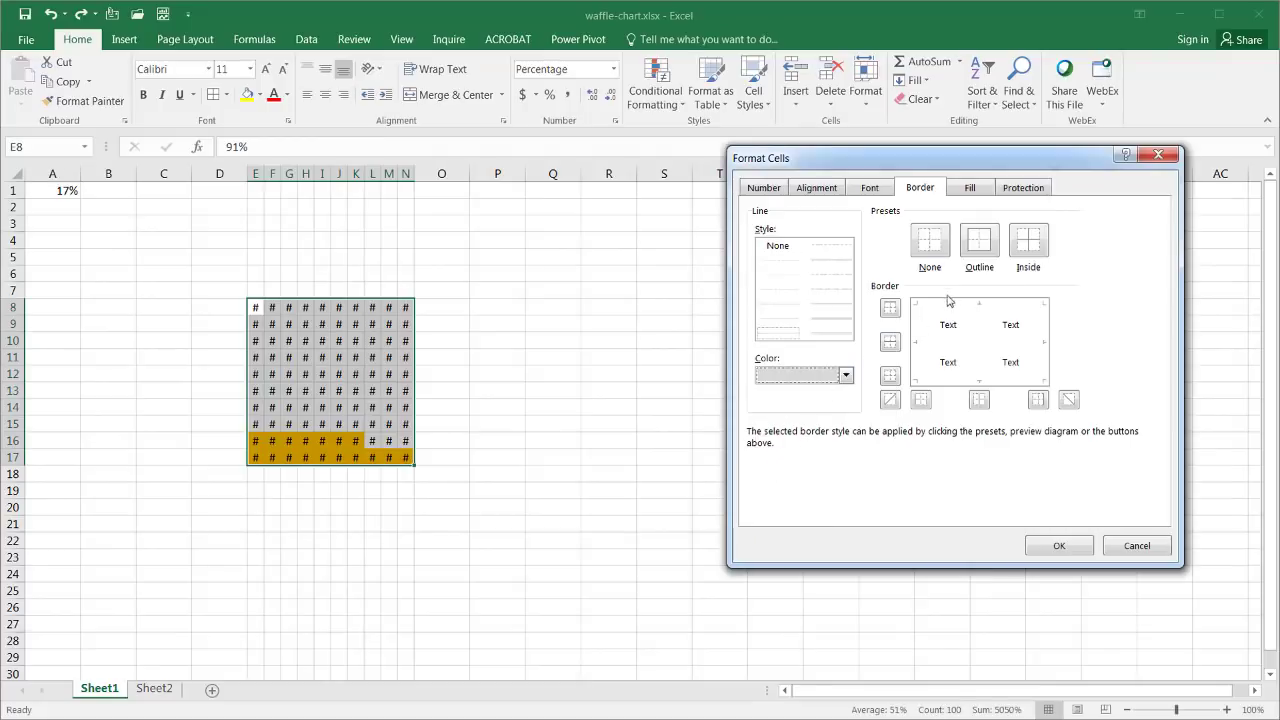
pyautogui.click(982, 238)
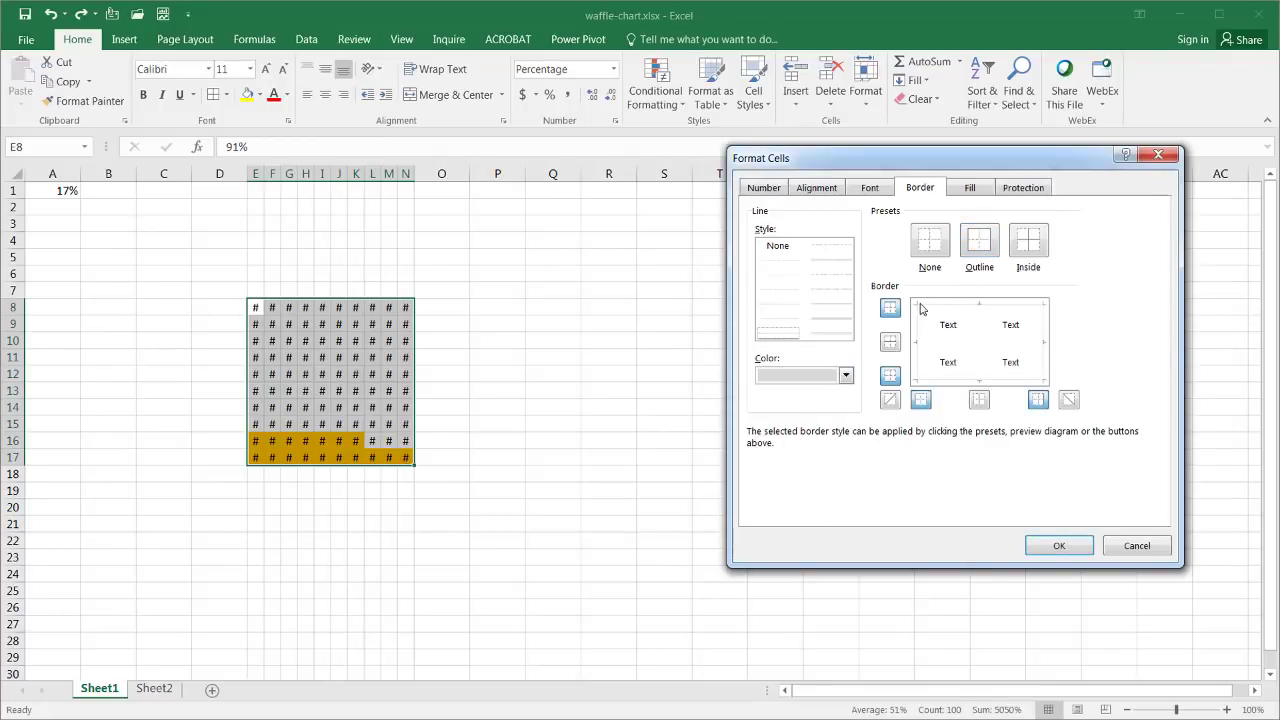
pyautogui.click(1059, 545)
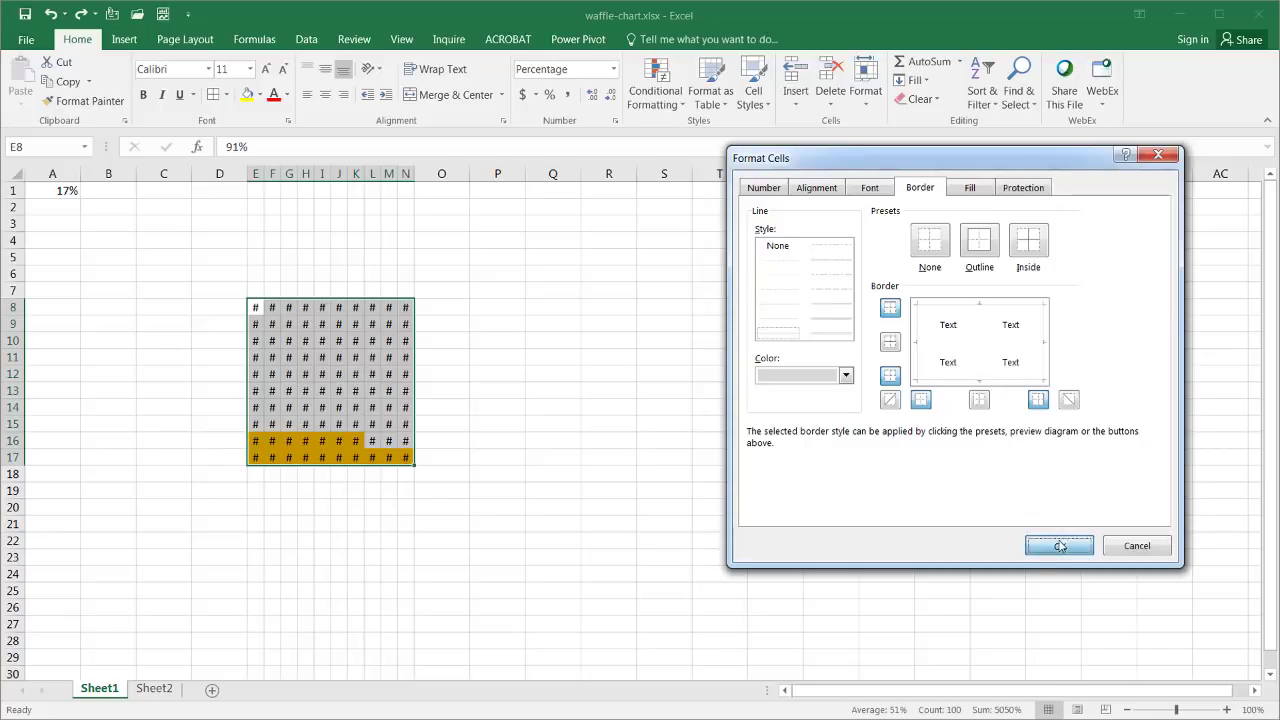
pyautogui.click(514, 507)
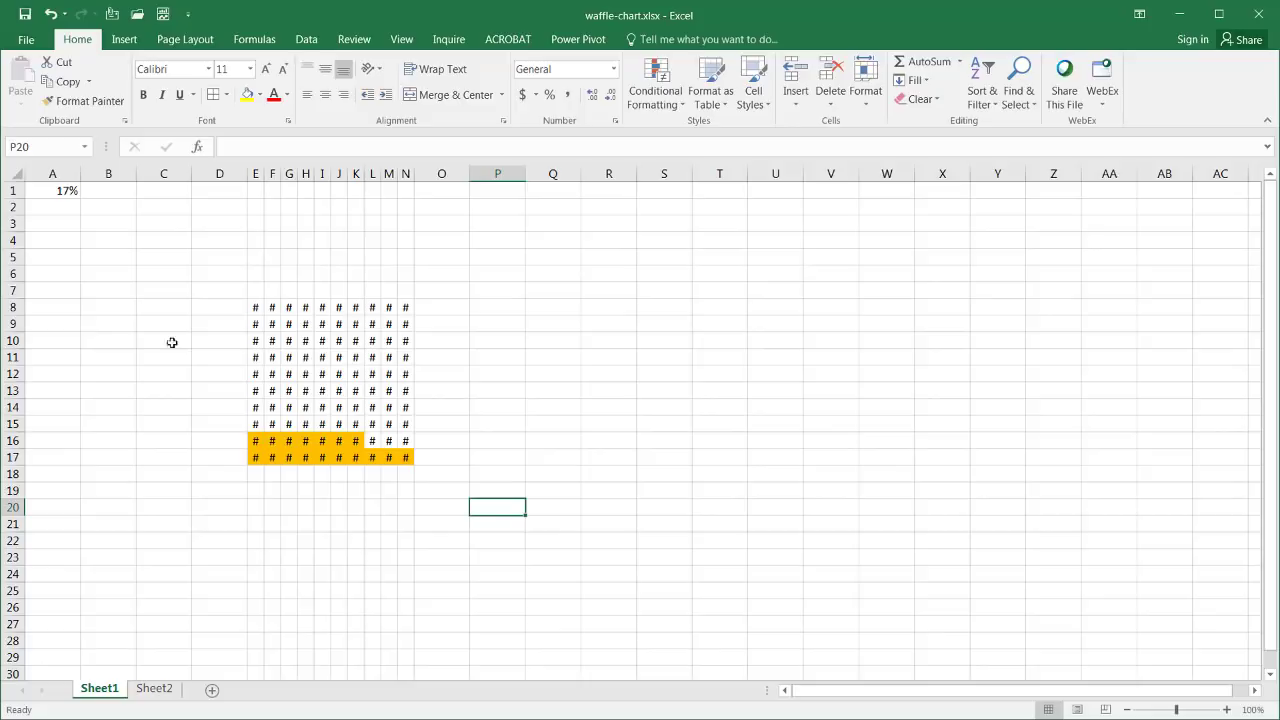
# - Hide the sheet gridlines on the View tab
pyautogui.click(401, 39)
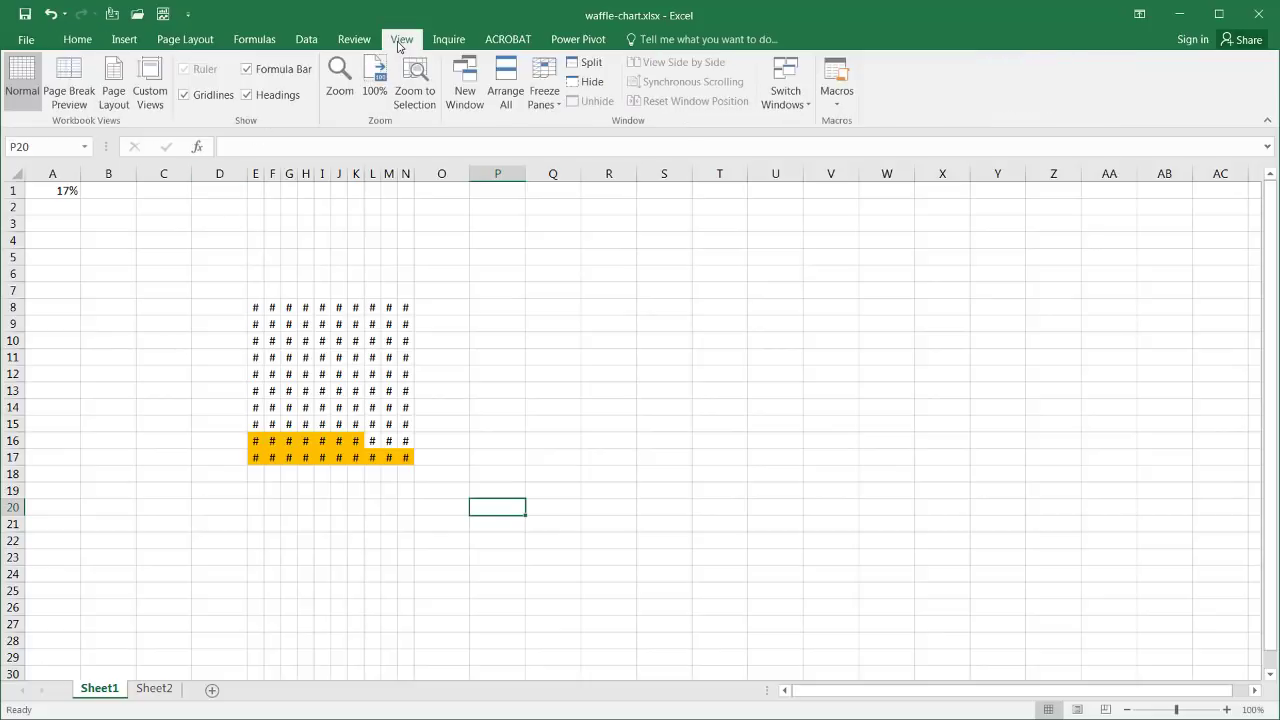
pyautogui.click(184, 95)
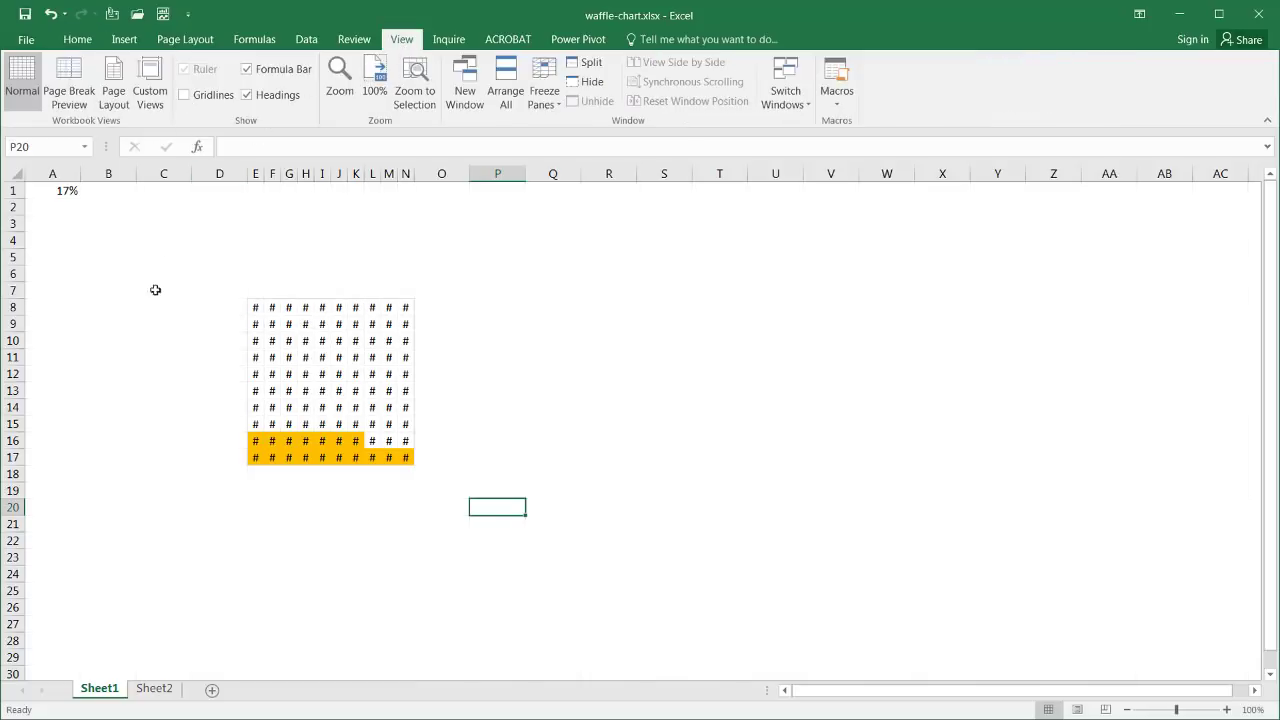
pyautogui.click(306, 391)
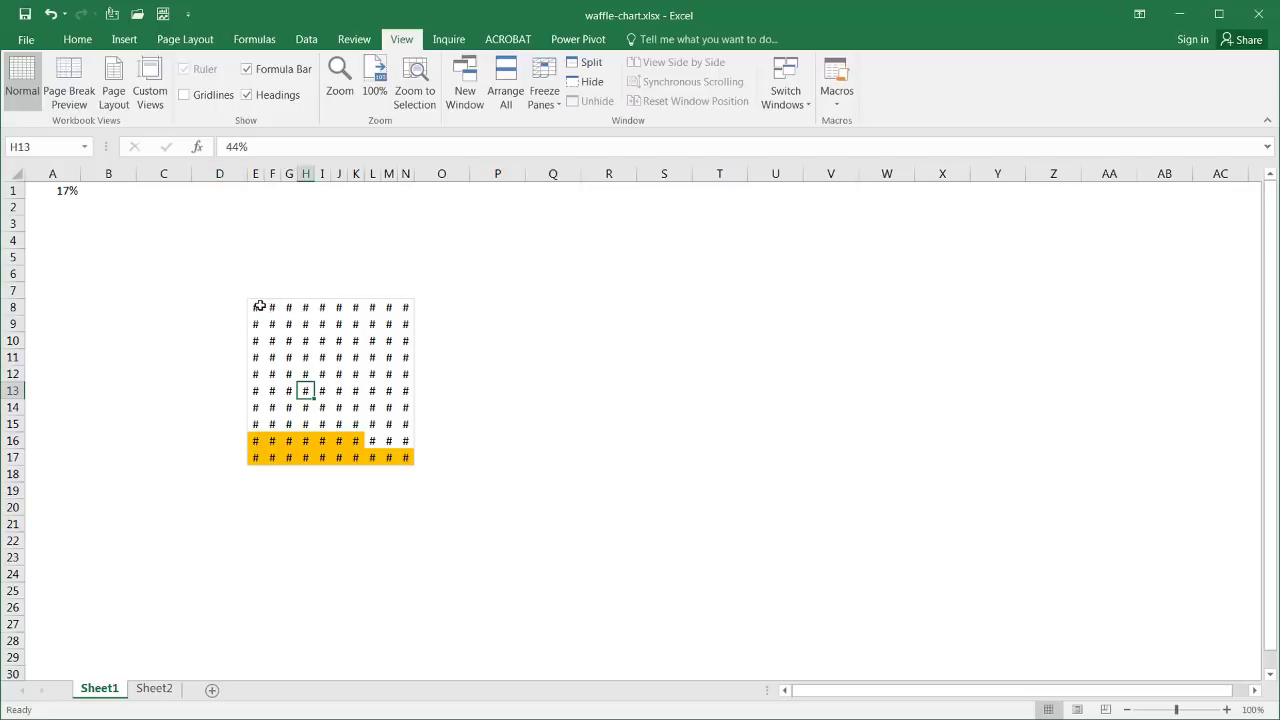
# - Give every cell of E8:N17 a thin border with Borders > All Borders
pyautogui.moveTo(259, 305); pyautogui.dragTo(401, 451)
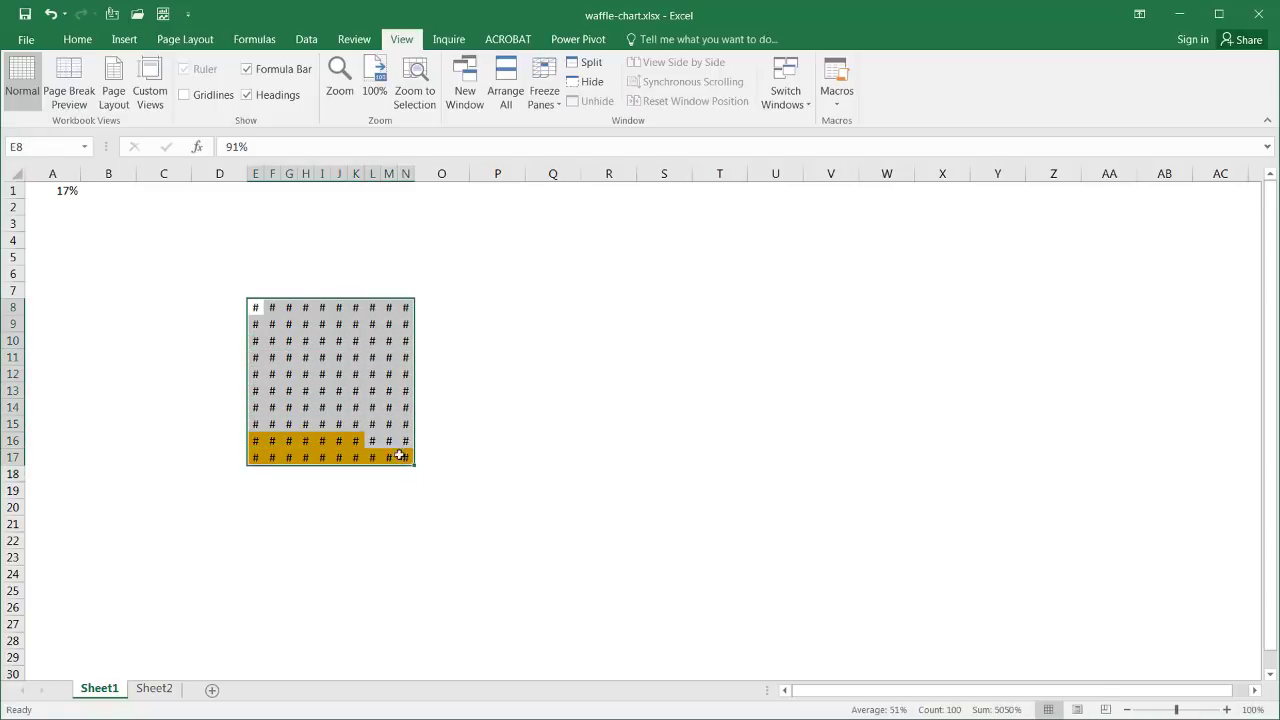
pyautogui.click(77, 39)
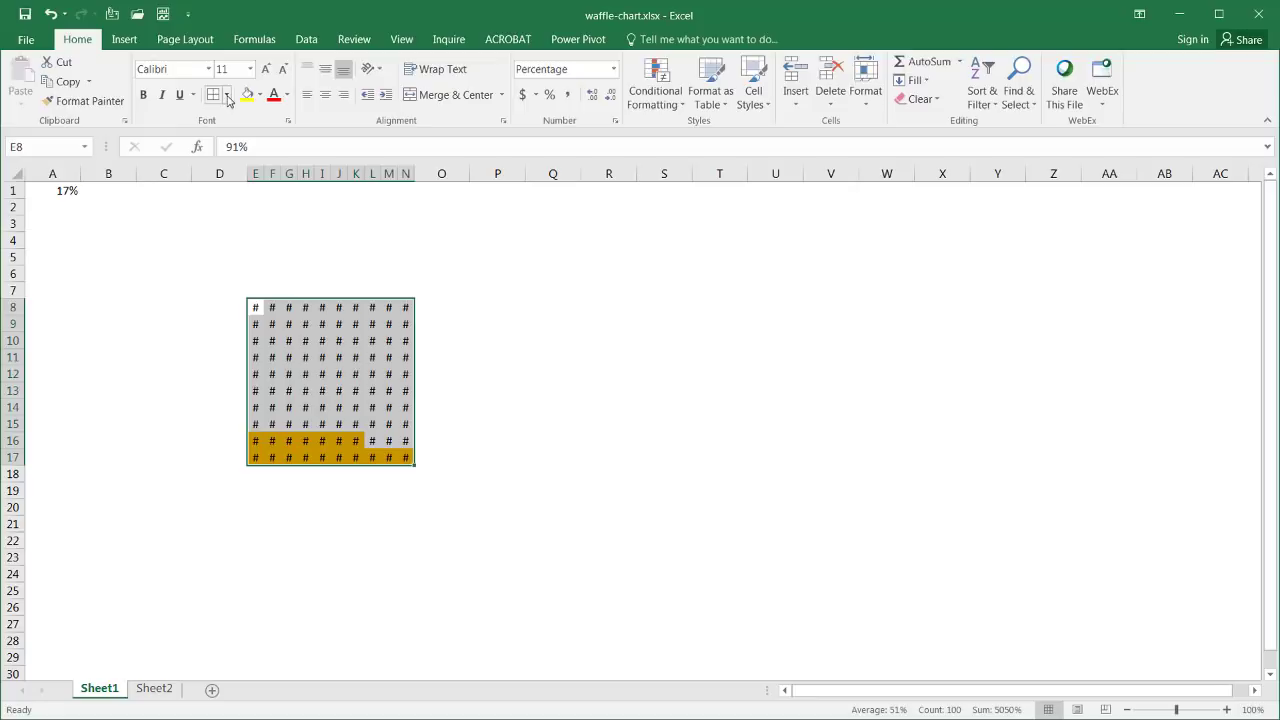
pyautogui.click(227, 97)
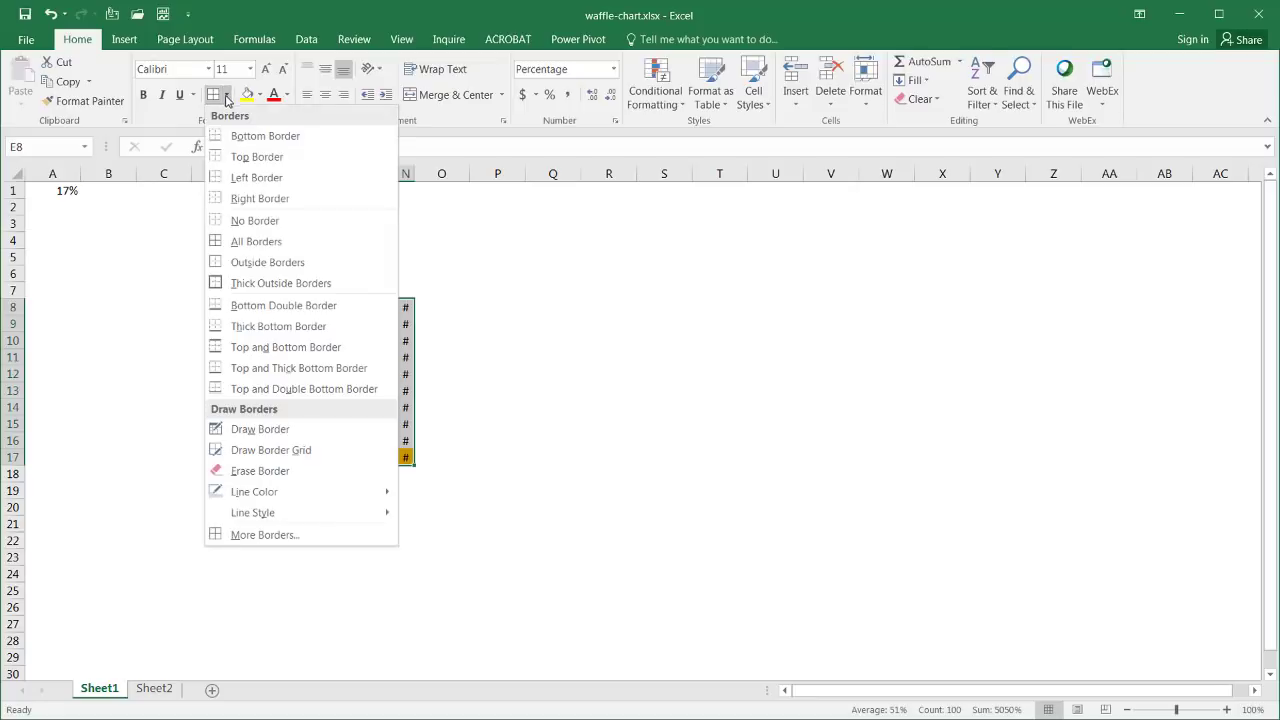
pyautogui.click(237, 241)
pyautogui.click(362, 414)
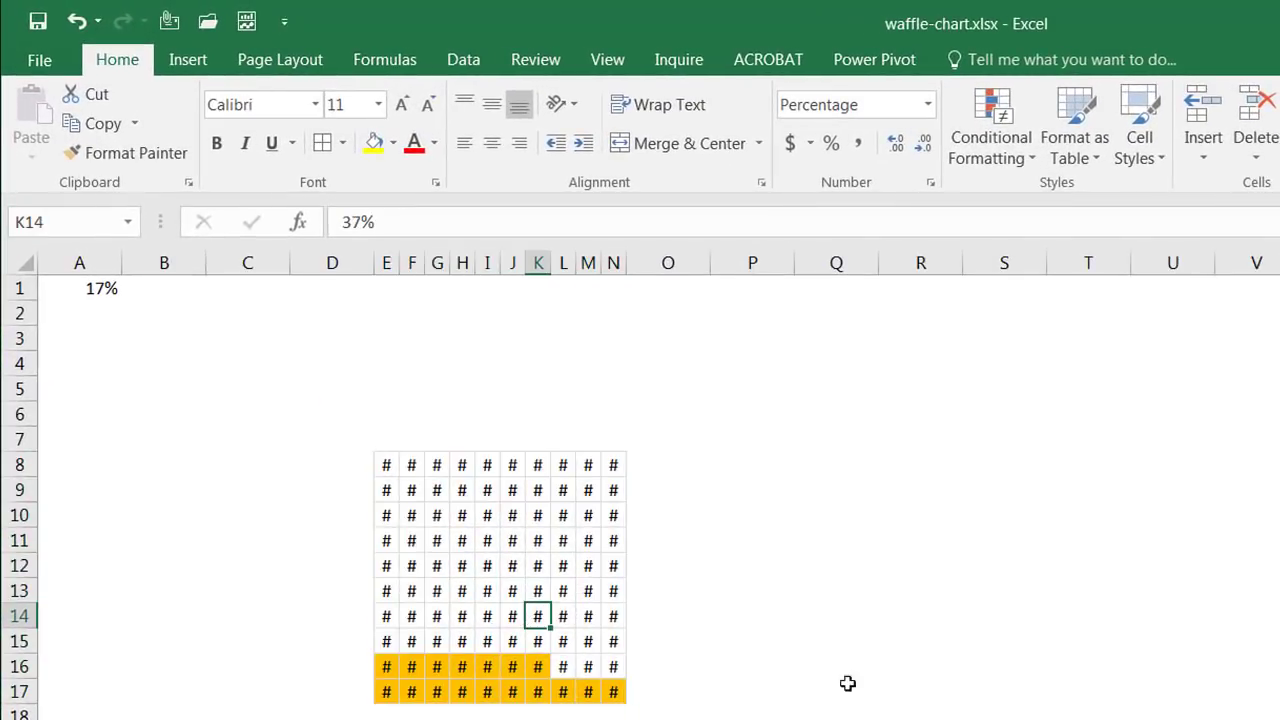
pyautogui.click(873, 690)
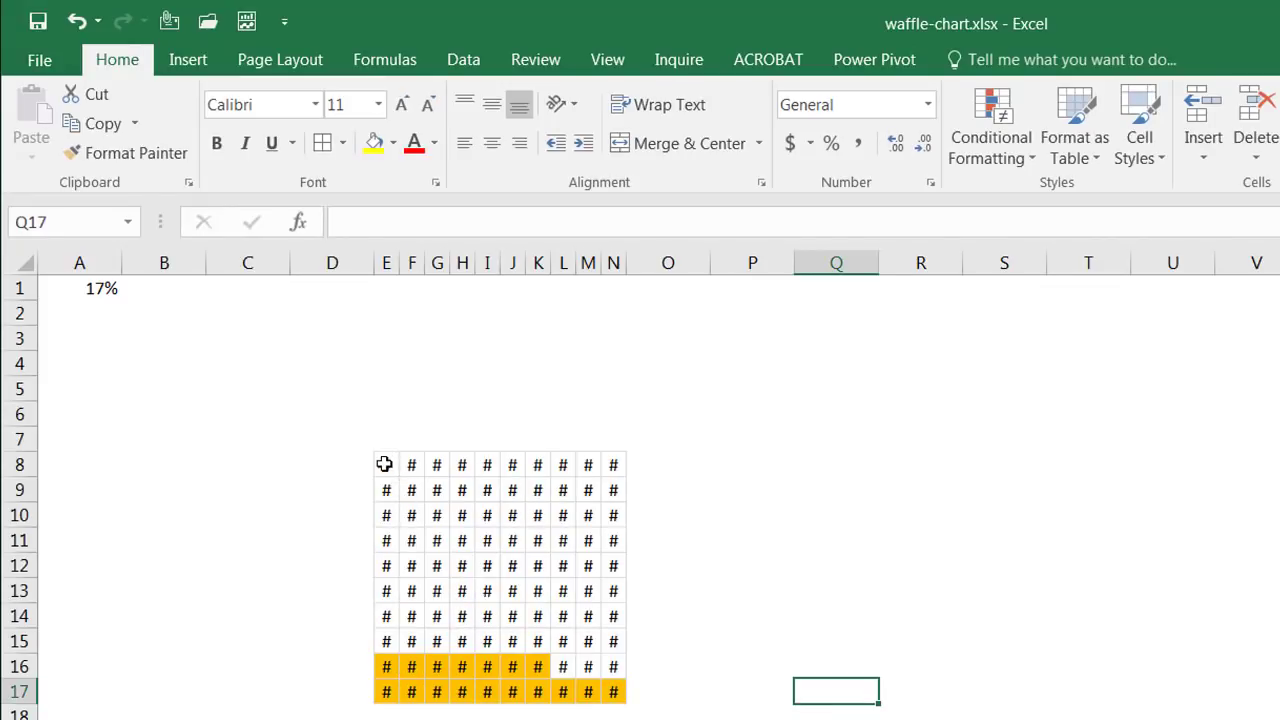
# - Set the font colour of the grid E8:N17 to black
pyautogui.moveTo(383, 463); pyautogui.dragTo(619, 689)
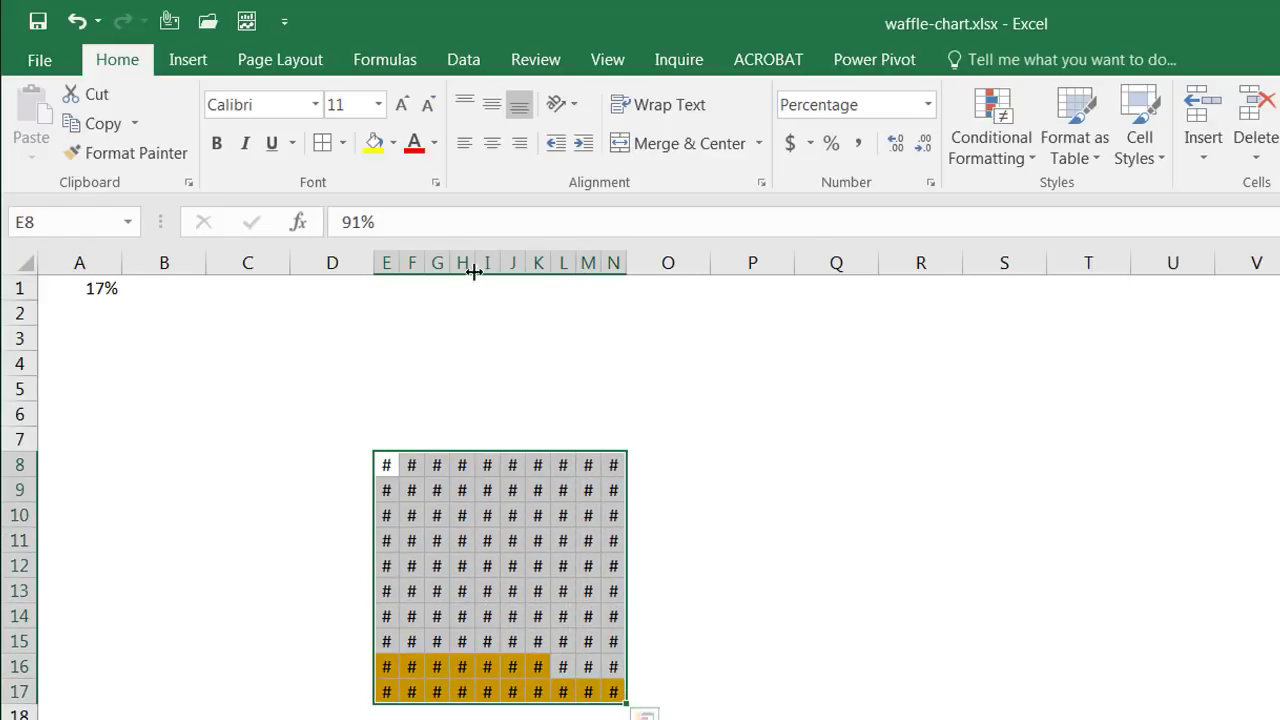
pyautogui.click(436, 146)
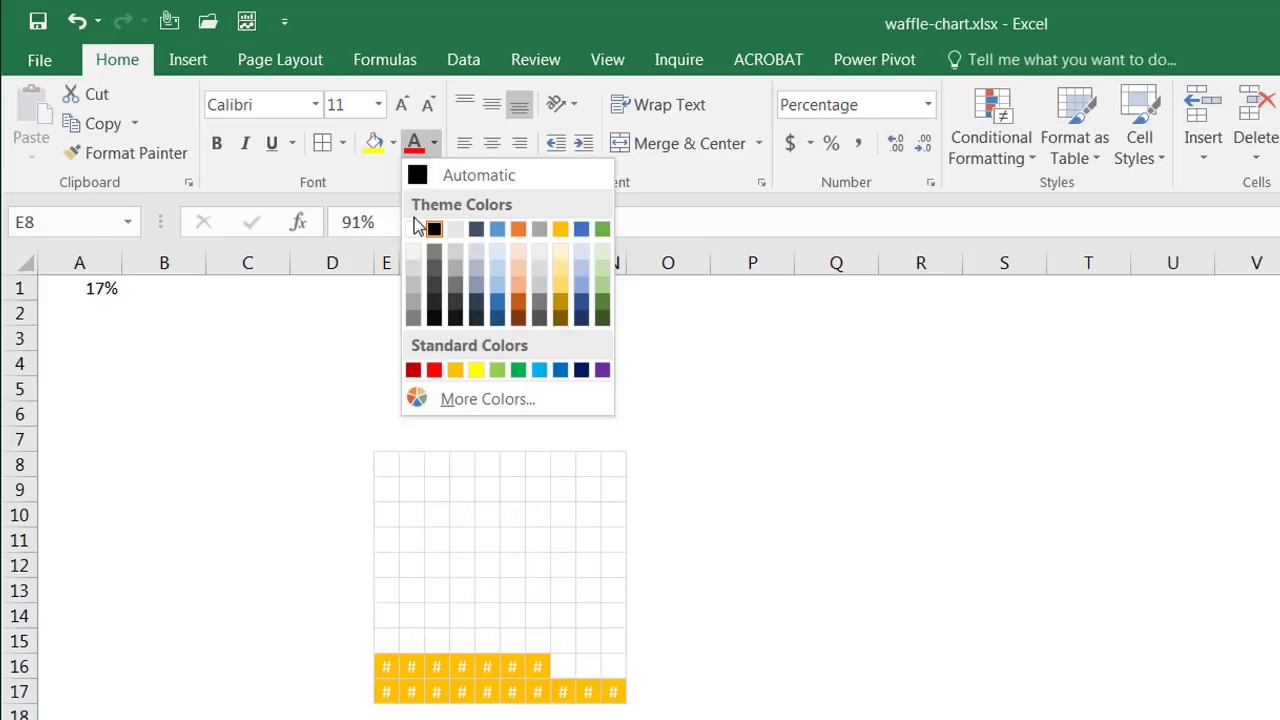
pyautogui.click(433, 229)
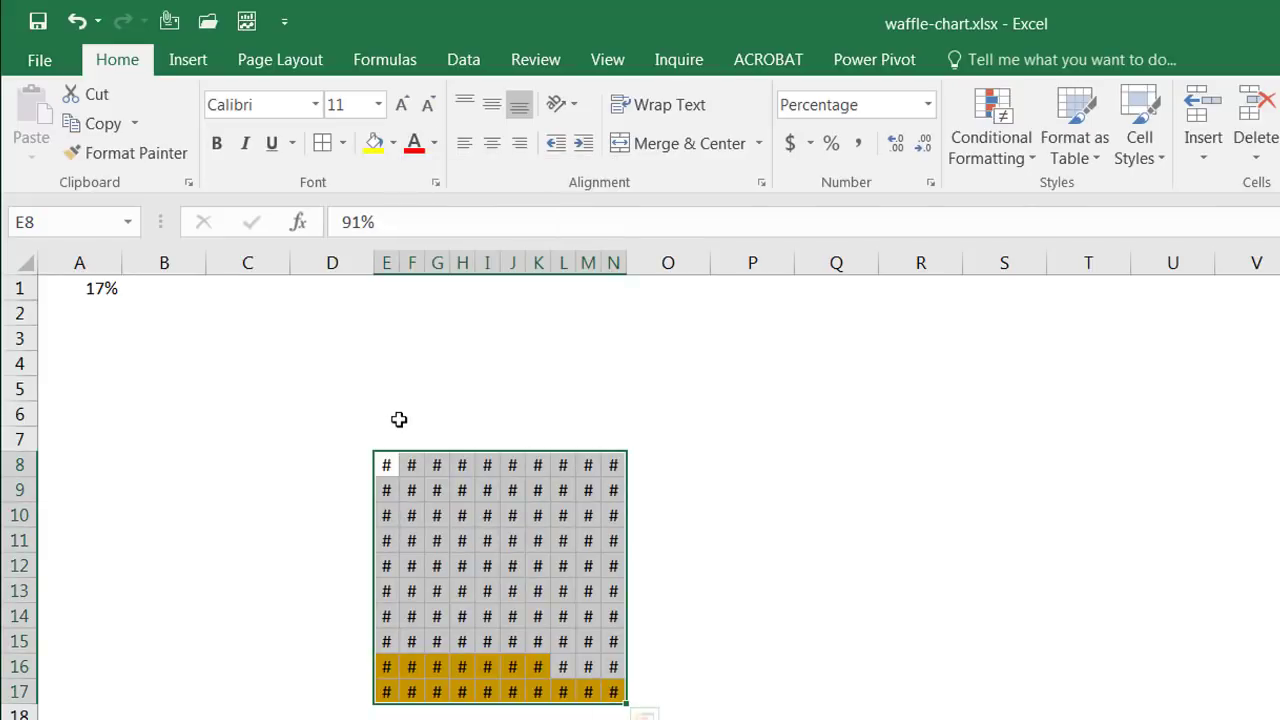
# - Bring up Format Cells for the grid and move the dialog aside
pyautogui.rightClick(482, 671)
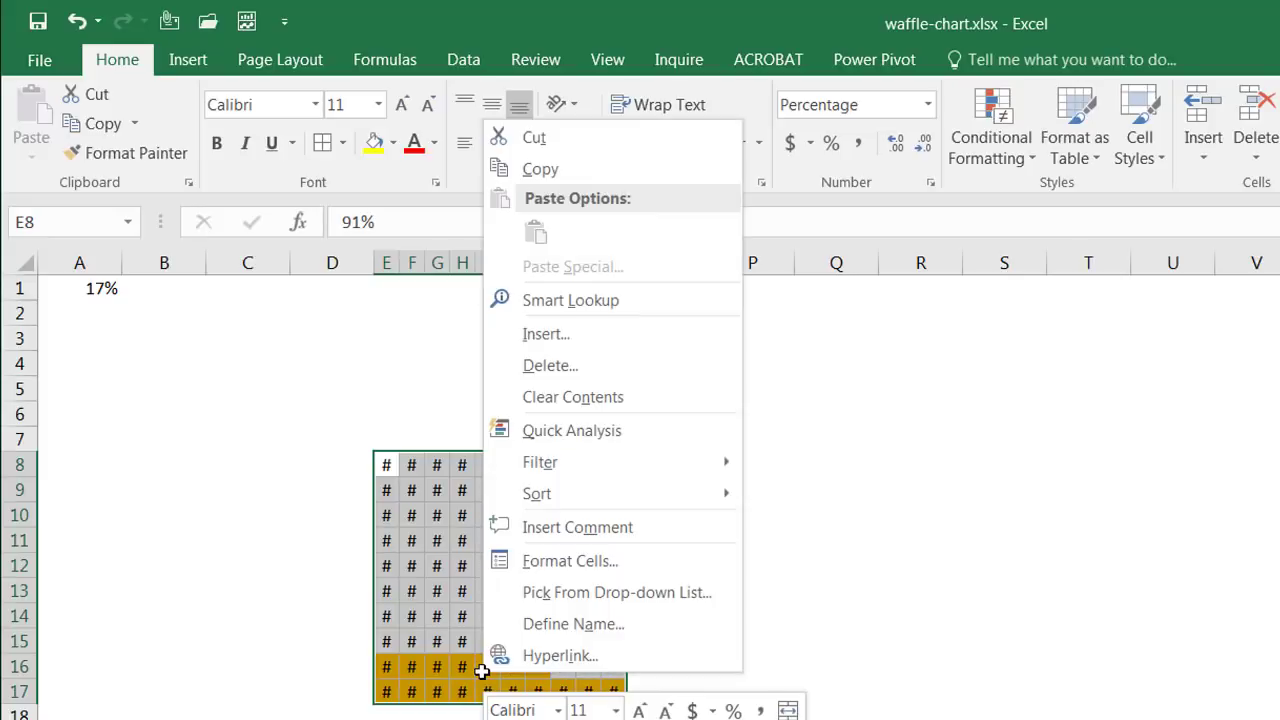
pyautogui.click(558, 561)
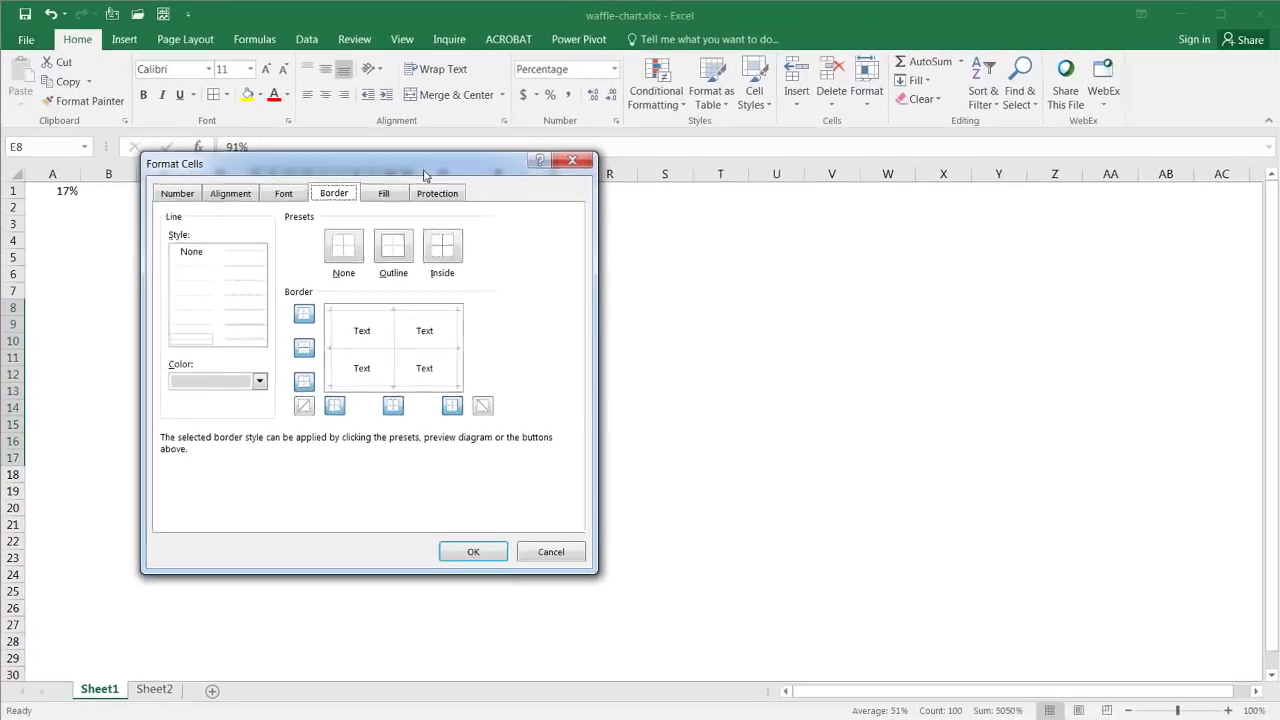
pyautogui.moveTo(625, 249); pyautogui.dragTo(1279, 230)
# - Replace the 0% code with a Custom number format of ';' so the grid values are hidden
pyautogui.click(663, 169)
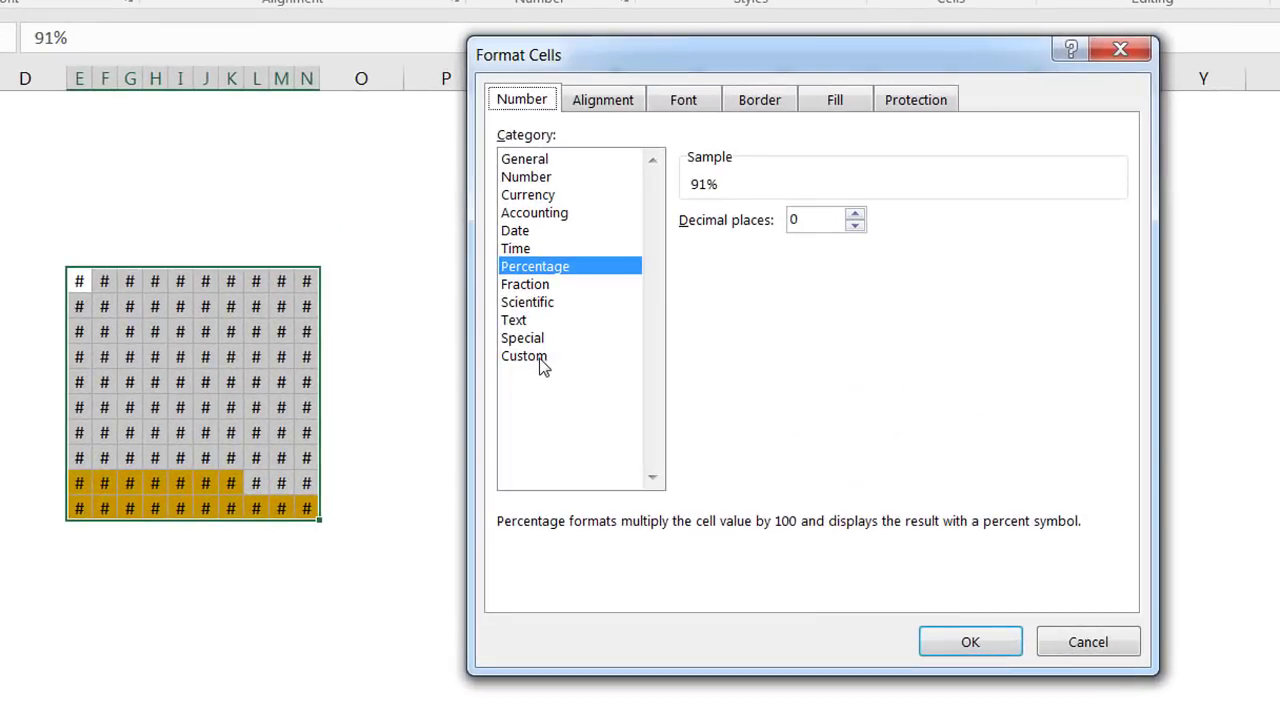
pyautogui.click(674, 343)
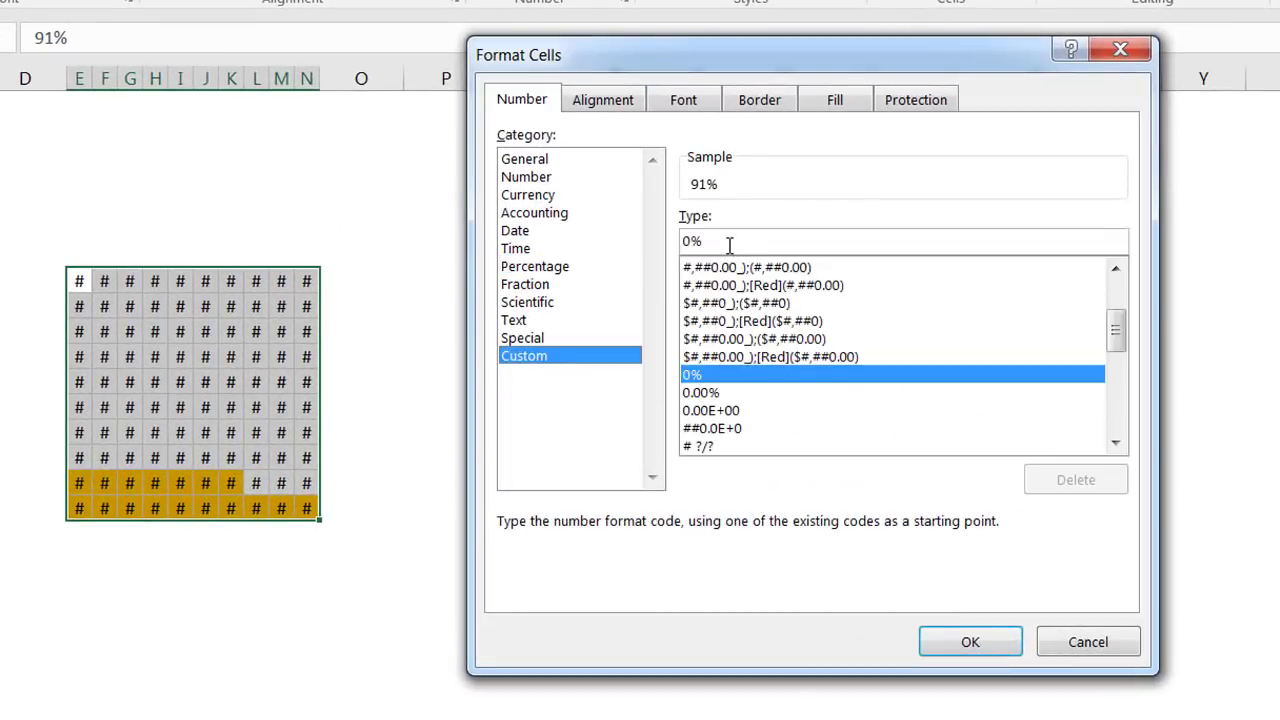
pyautogui.press('BackSpace')
pyautogui.press('BackSpace')
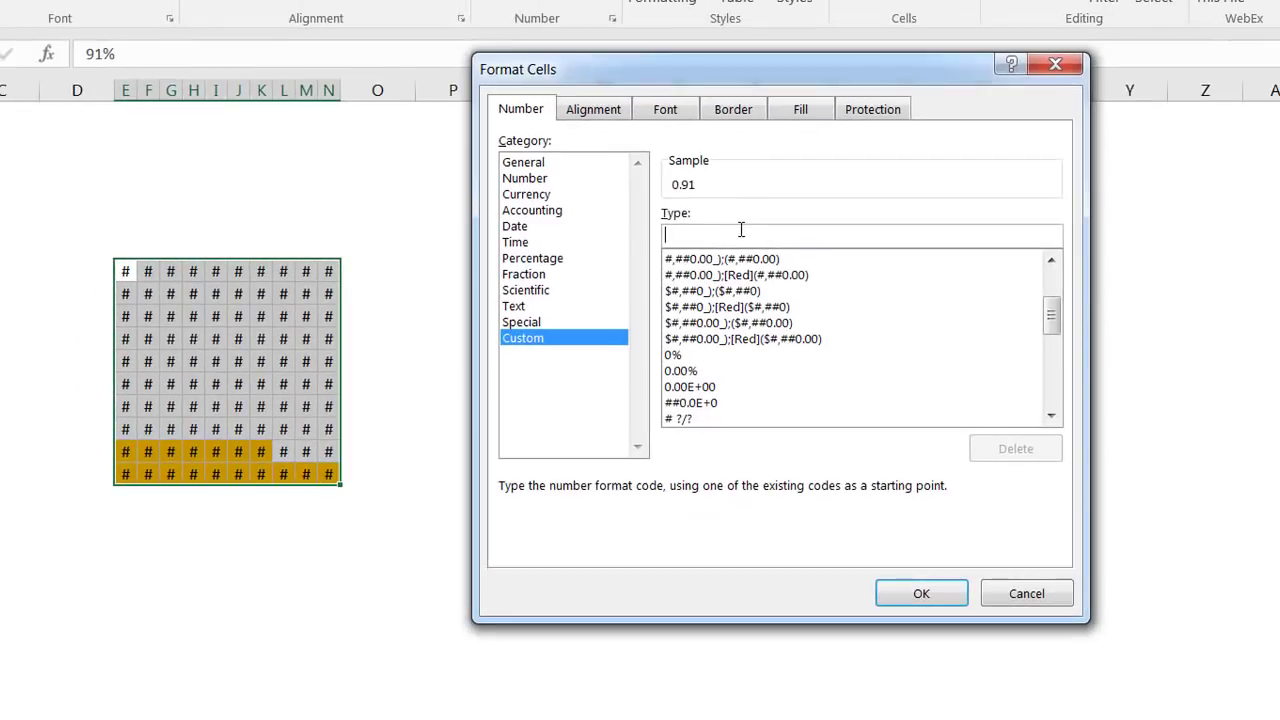
pyautogui.write(';')
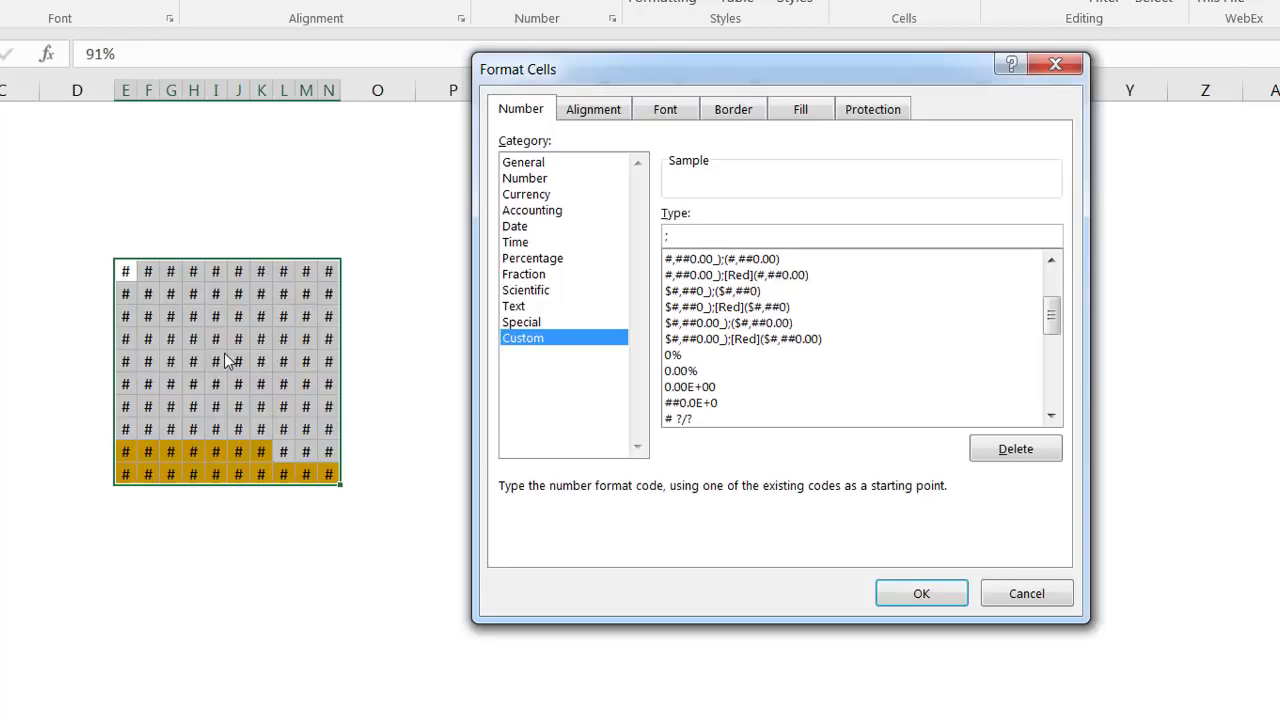
pyautogui.click(884, 594)
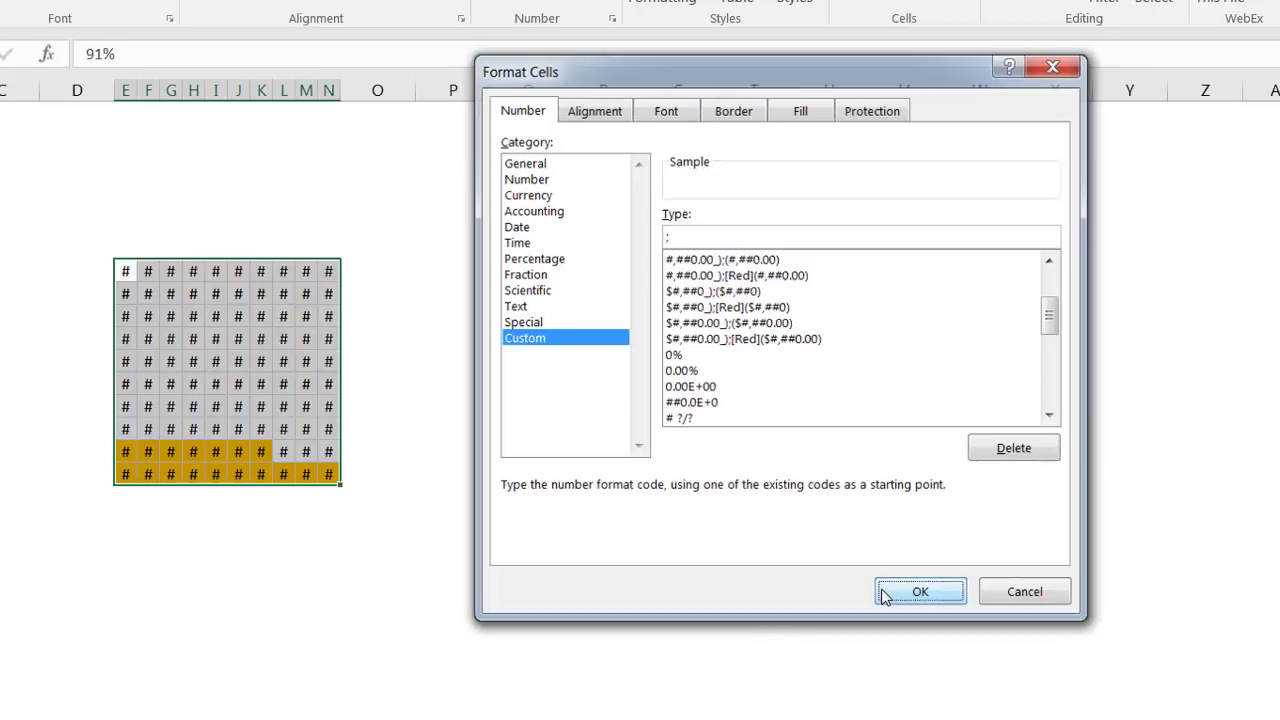
# - Insert a small empty text box over the top of the waffle grid
pyautogui.click(874, 587)
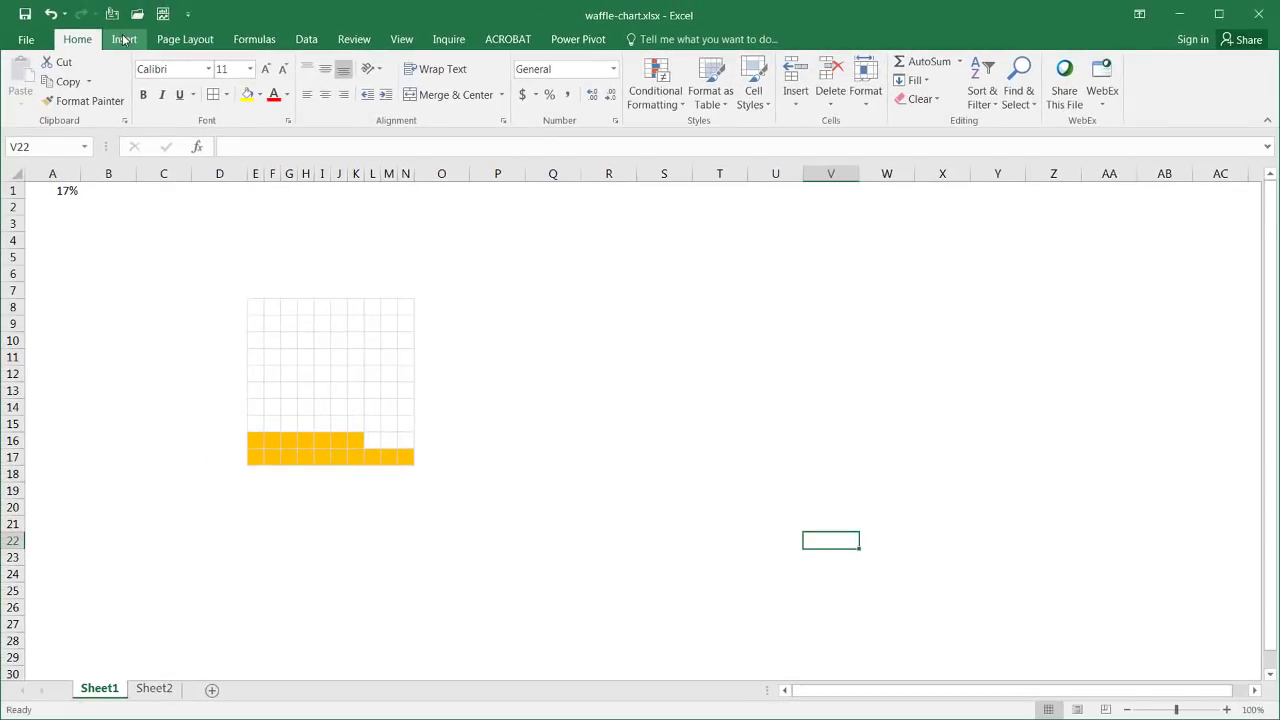
pyautogui.click(124, 39)
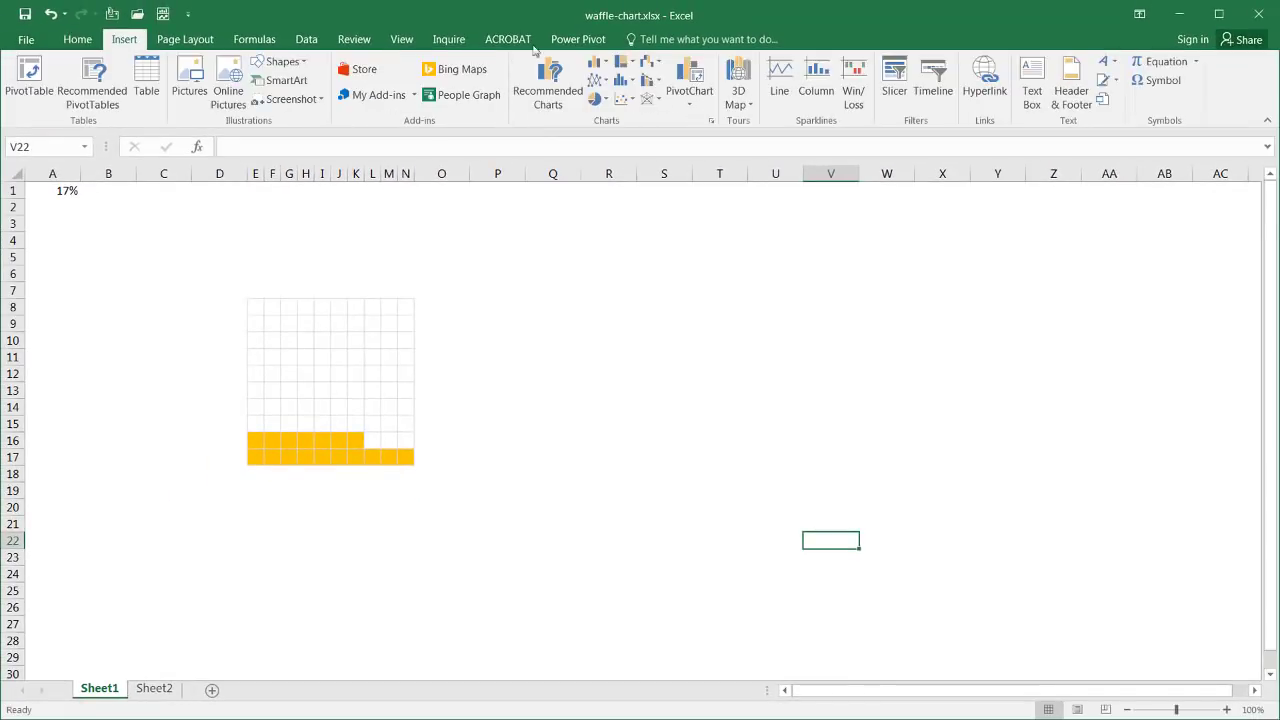
pyautogui.click(1032, 78)
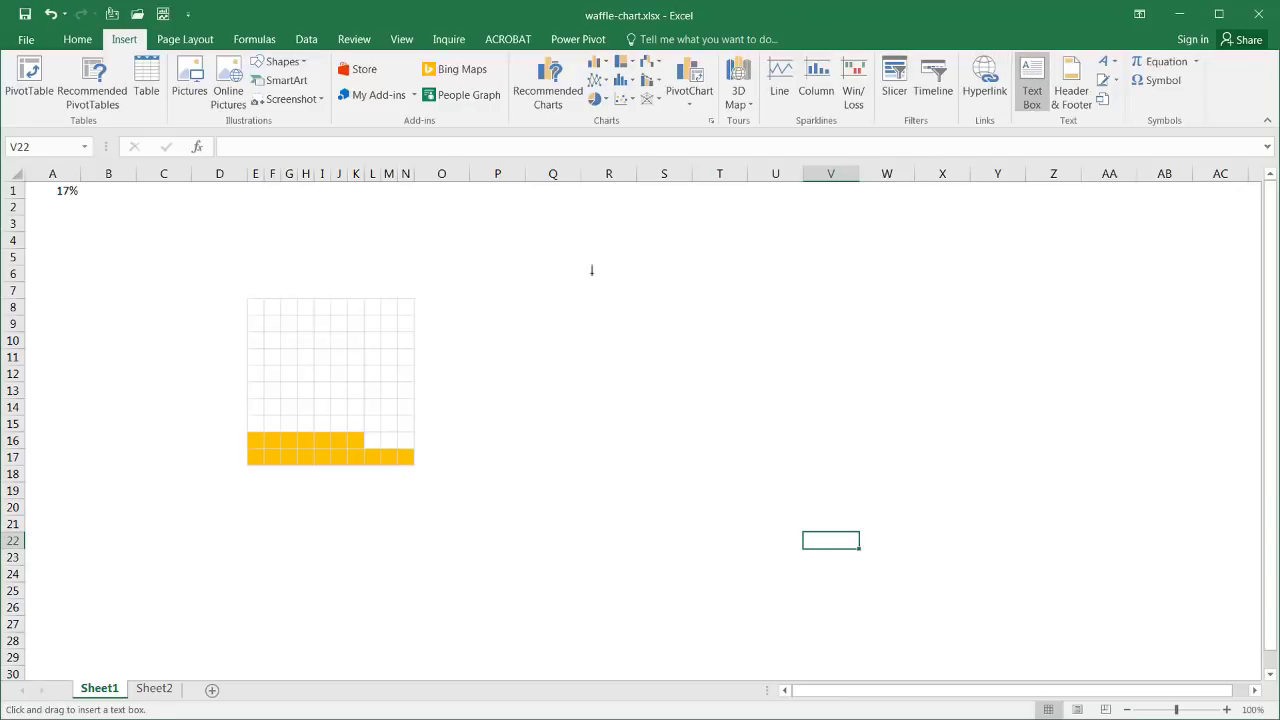
pyautogui.moveTo(270, 327); pyautogui.dragTo(311, 366)
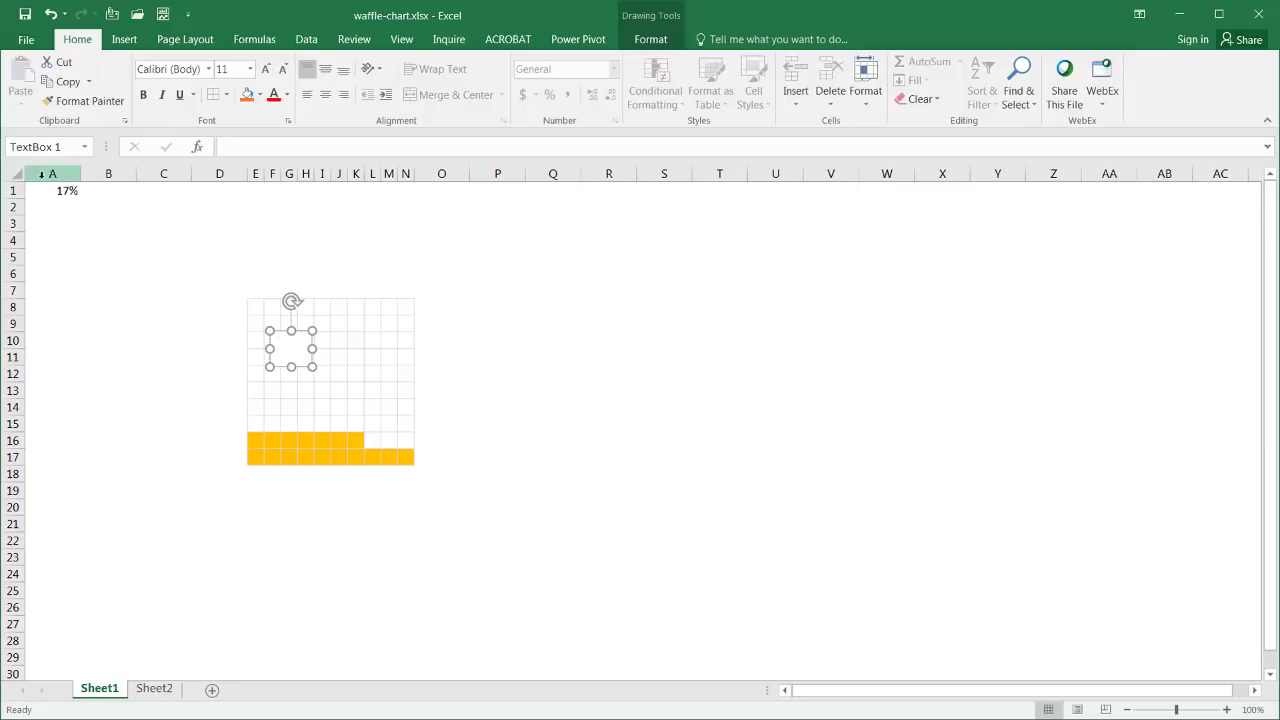
# - Link the text box to cell =$A$1 so it displays 17%
pyautogui.click(261, 145)
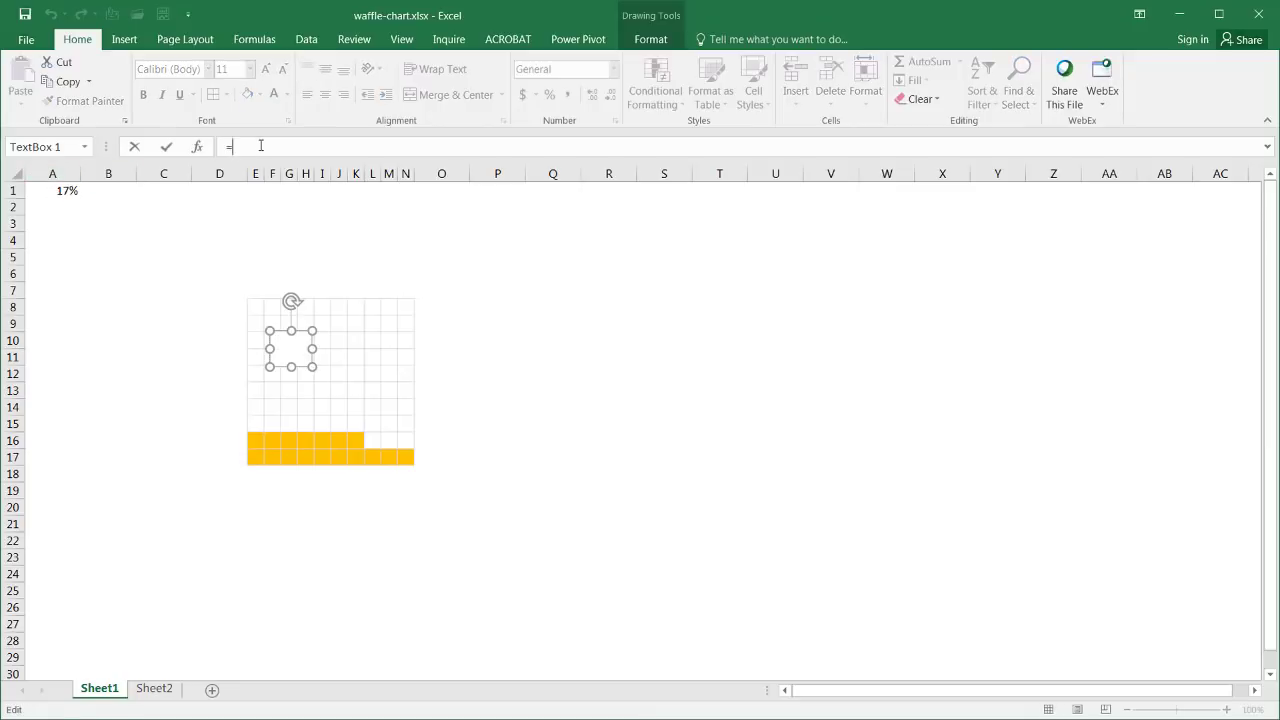
pyautogui.click(40, 188)
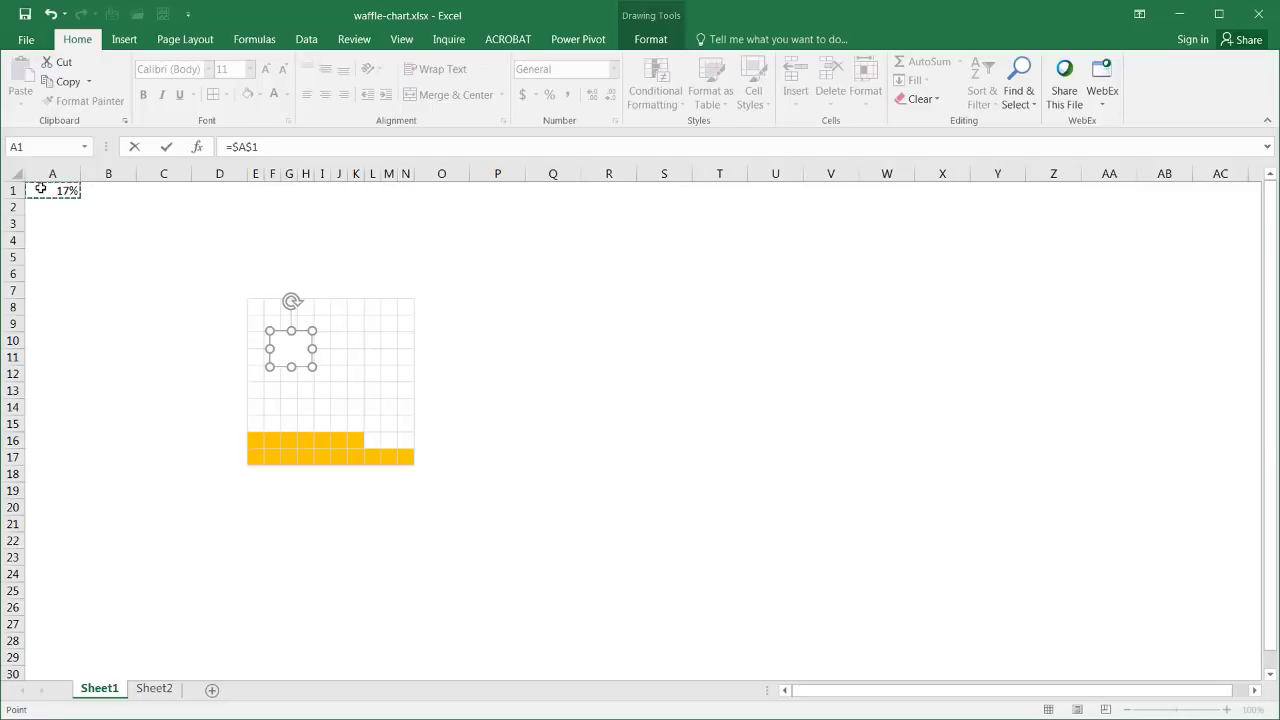
pyautogui.press('Return')
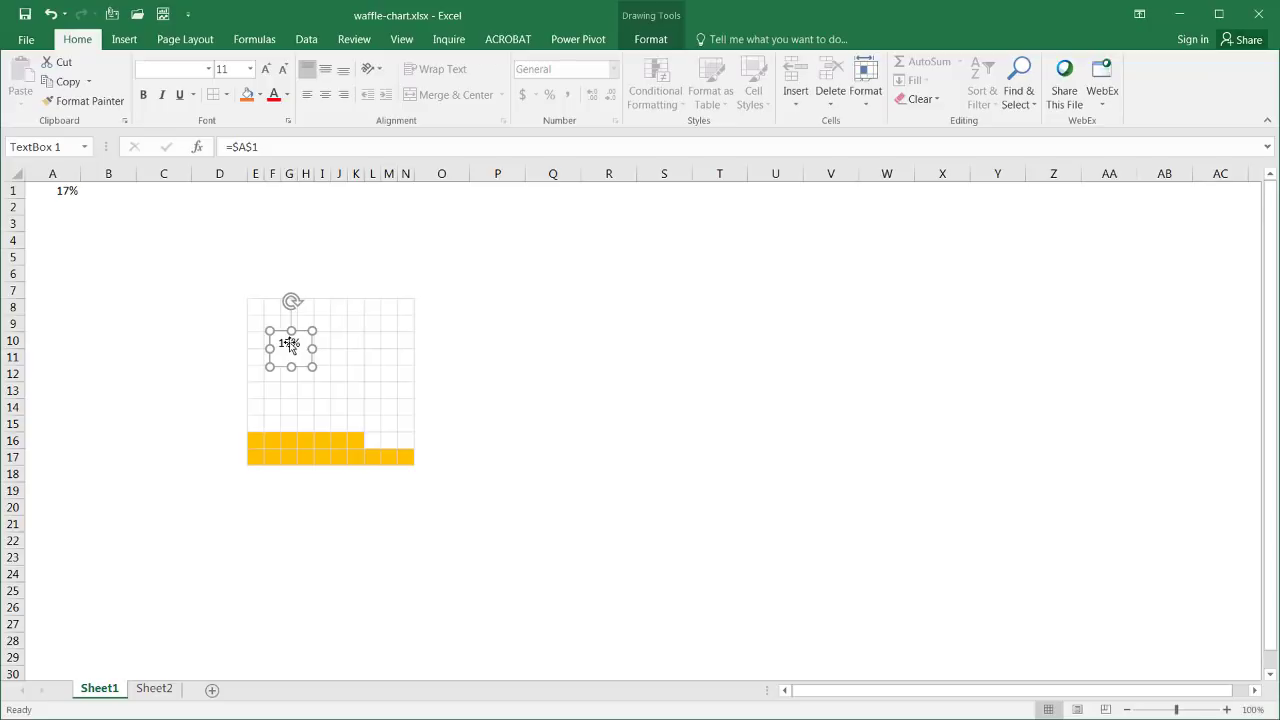
# - Centre the 17% label vertically, enlarge its font to 16, and widen the box
pyautogui.click(327, 68)
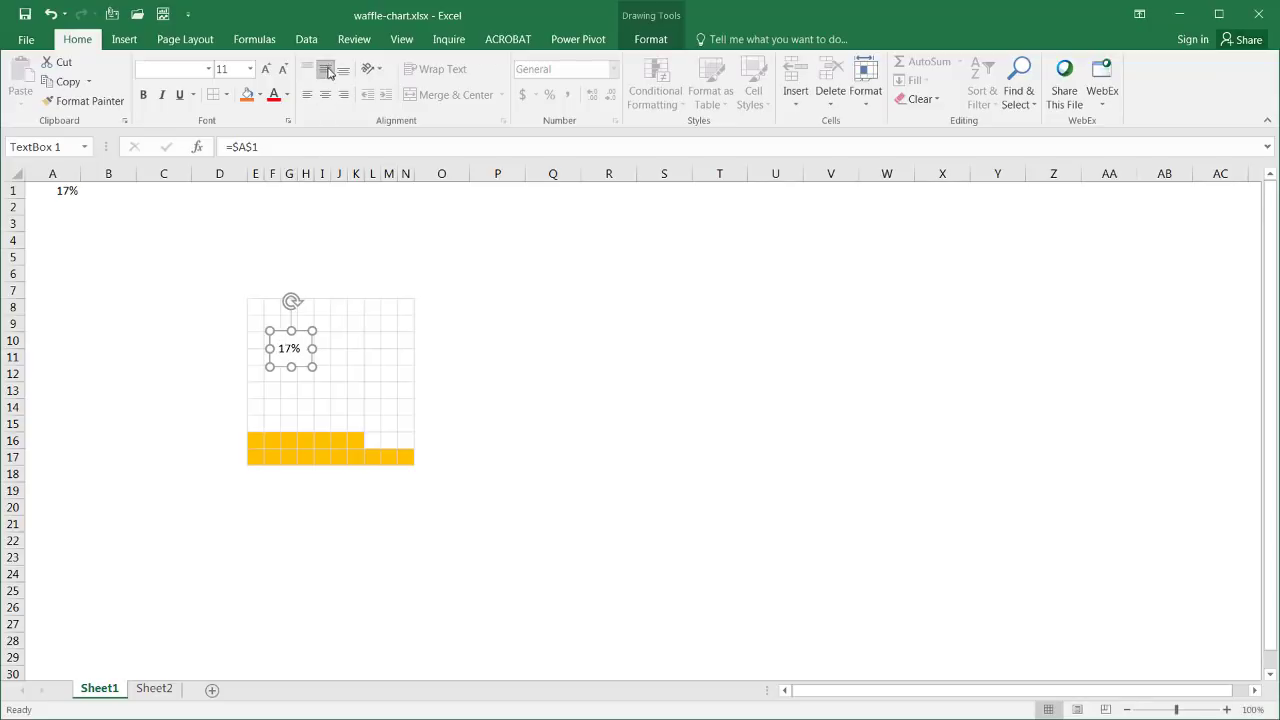
pyautogui.click(267, 68)
pyautogui.click(267, 68)
pyautogui.moveTo(314, 369); pyautogui.dragTo(323, 373)
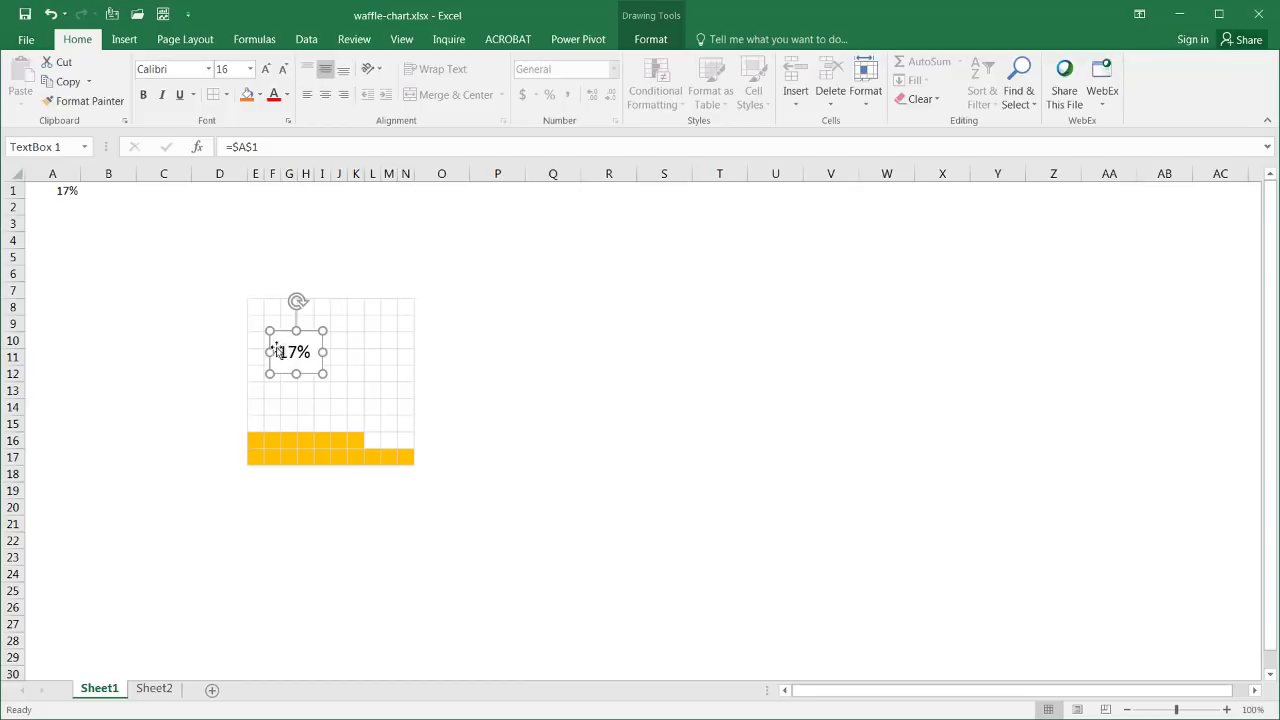
pyautogui.click(374, 357)
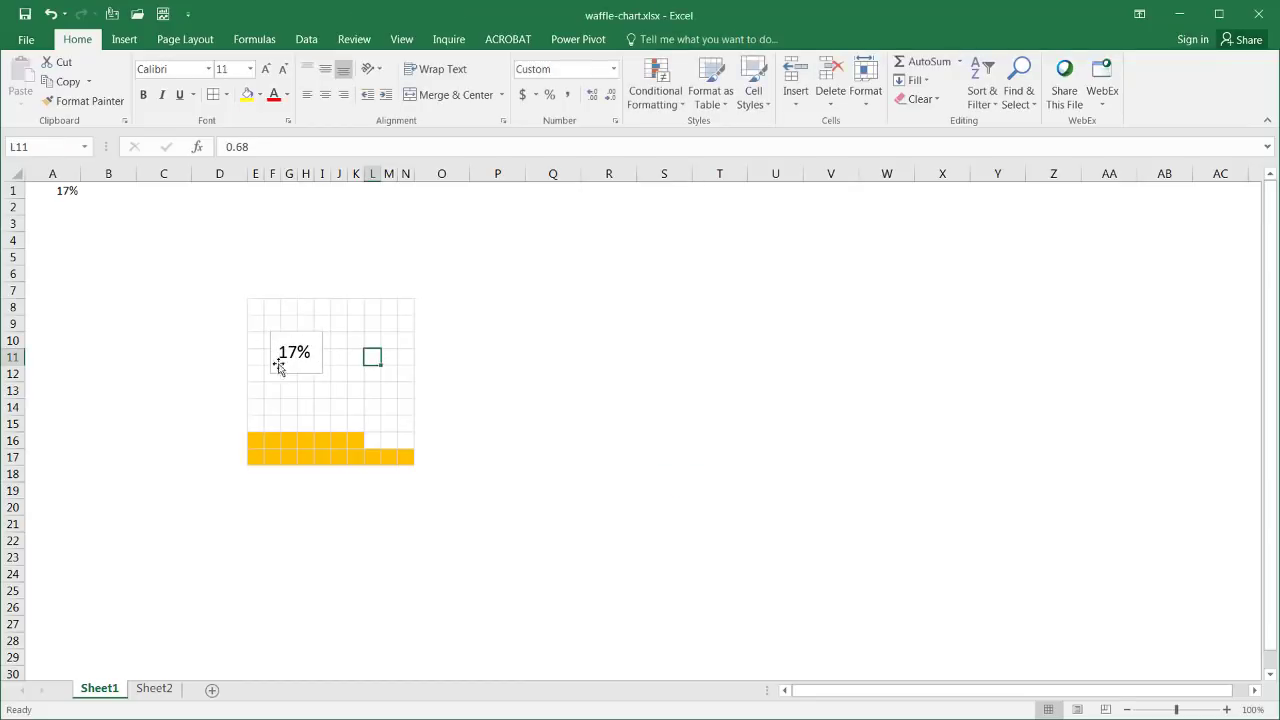
pyautogui.click(306, 332)
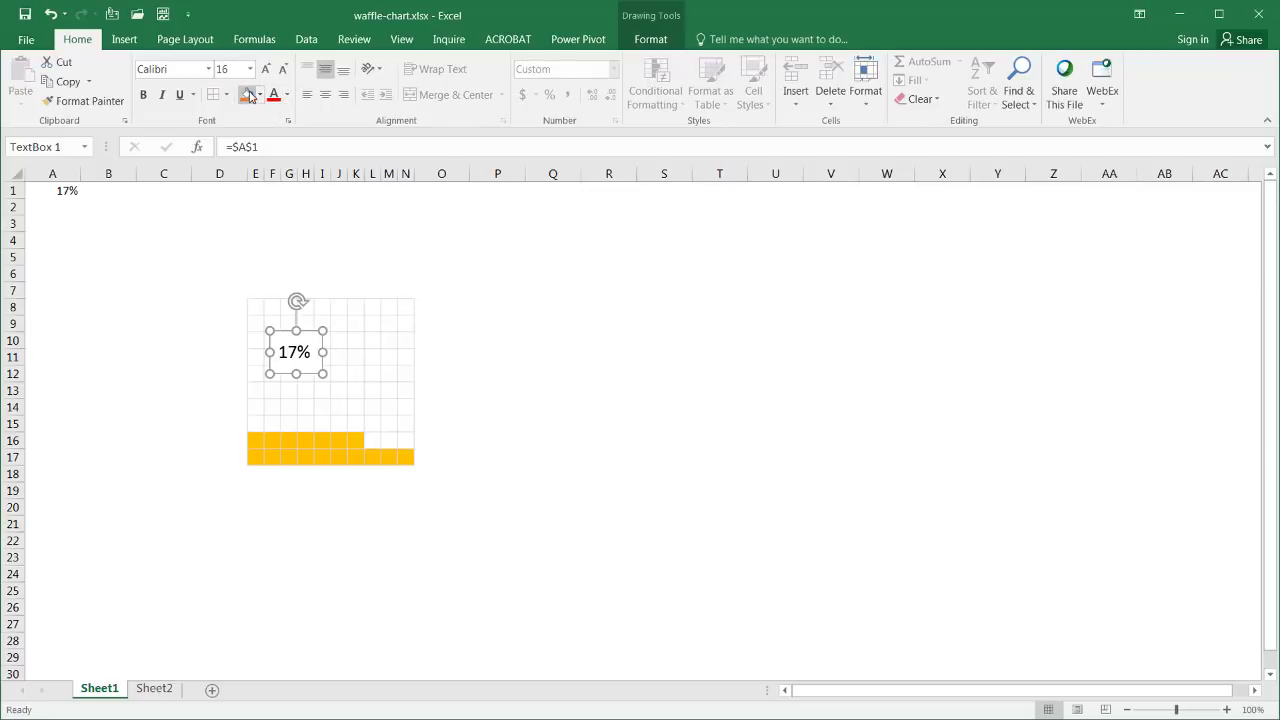
# - Give the 17% label's text box No Fill and No Outline
pyautogui.click(651, 40)
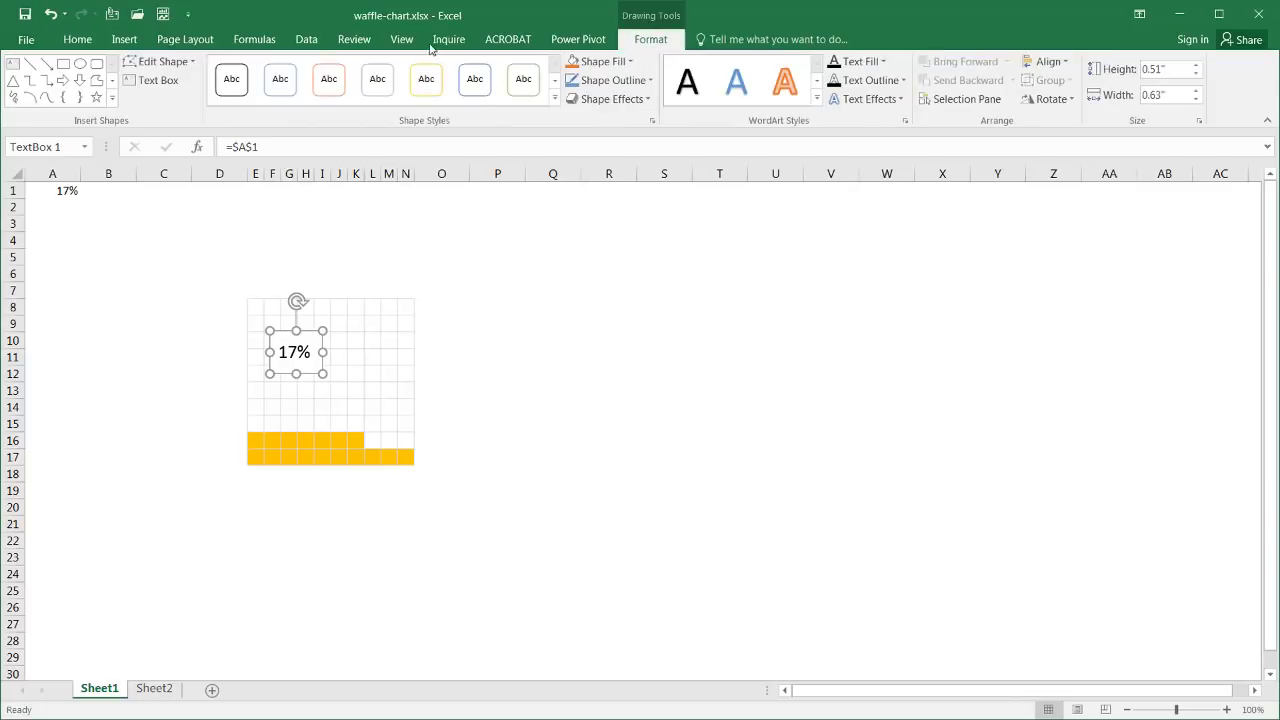
pyautogui.click(609, 63)
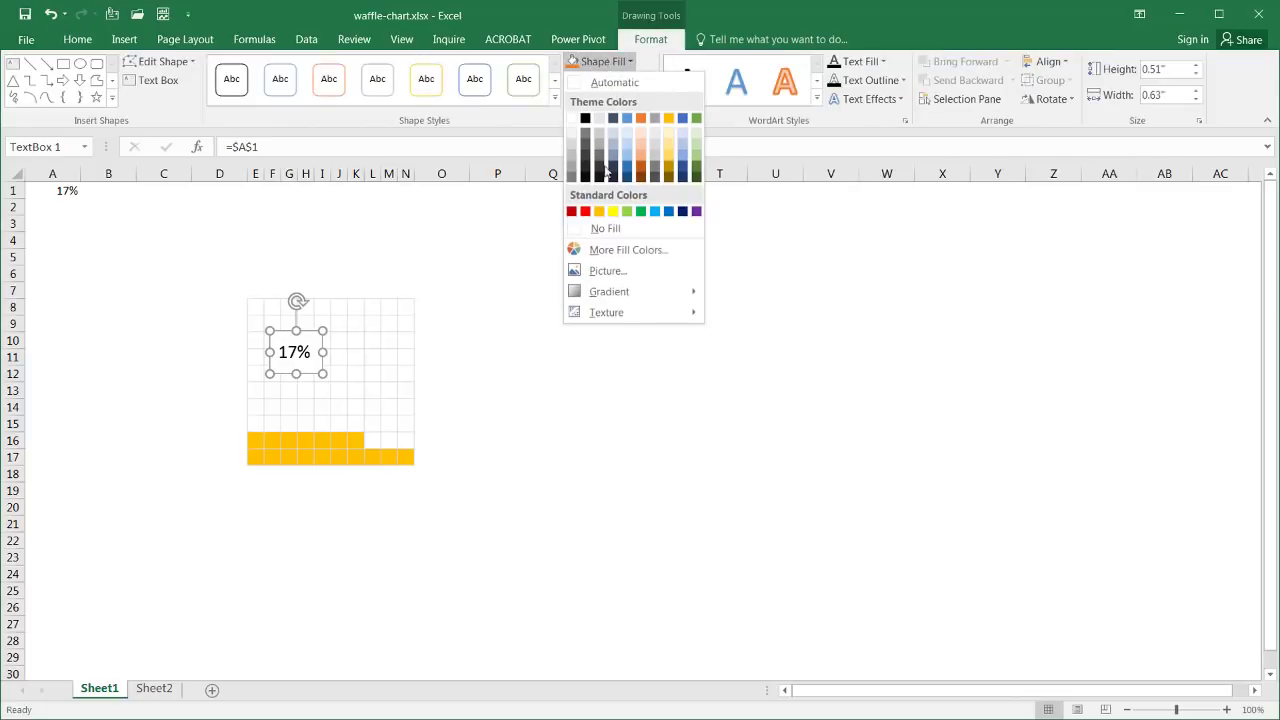
pyautogui.click(605, 229)
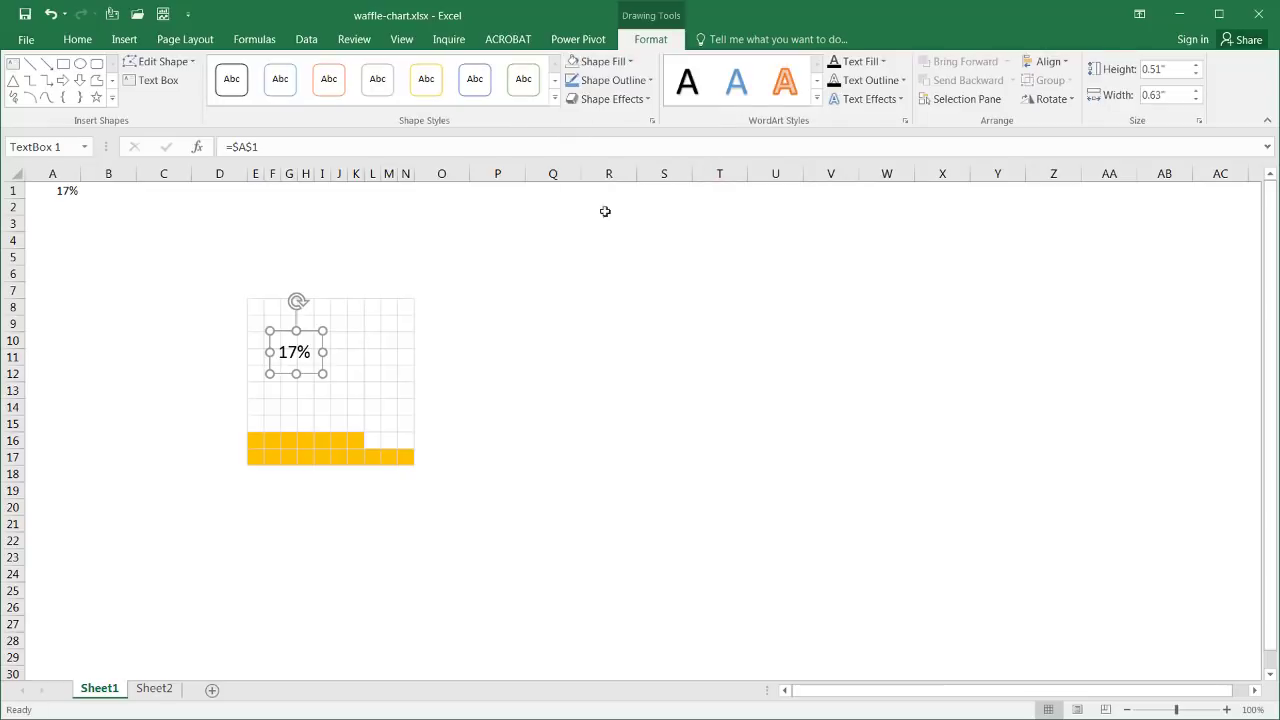
pyautogui.click(622, 80)
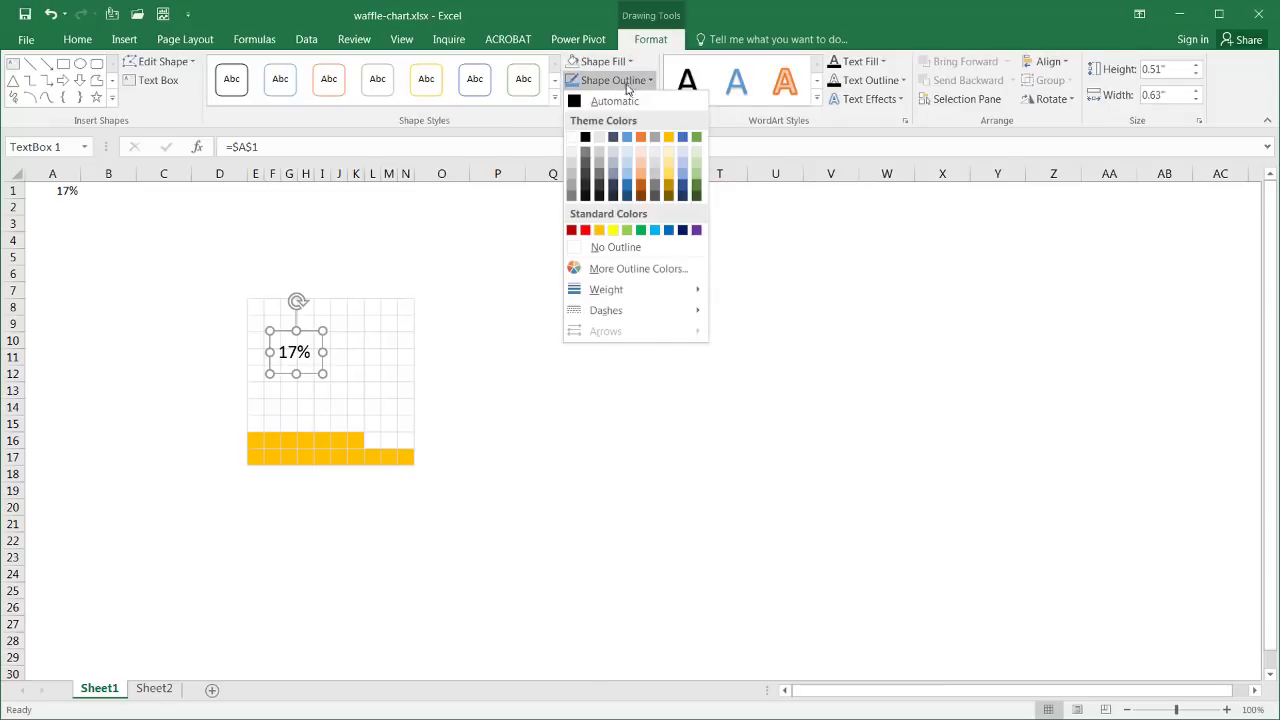
pyautogui.click(612, 248)
pyautogui.click(595, 352)
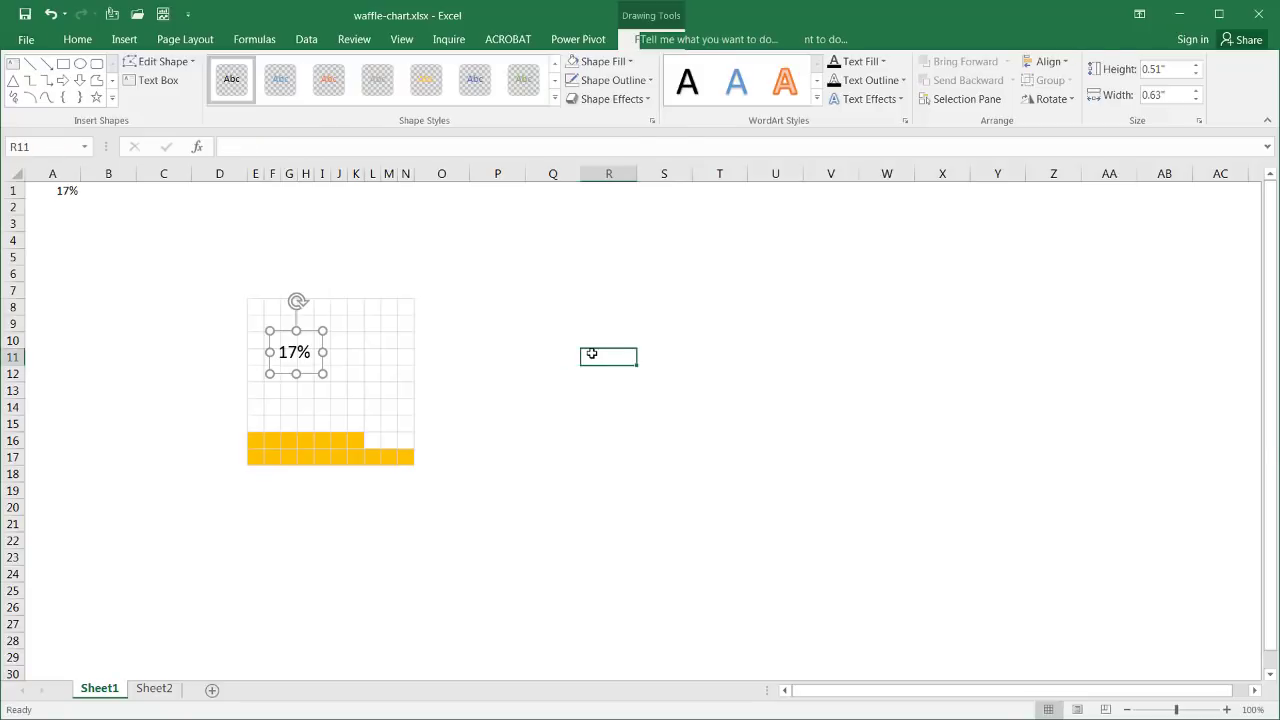
# - Move the 17% label into the waffle grid's top-left corner
pyautogui.click(304, 355)
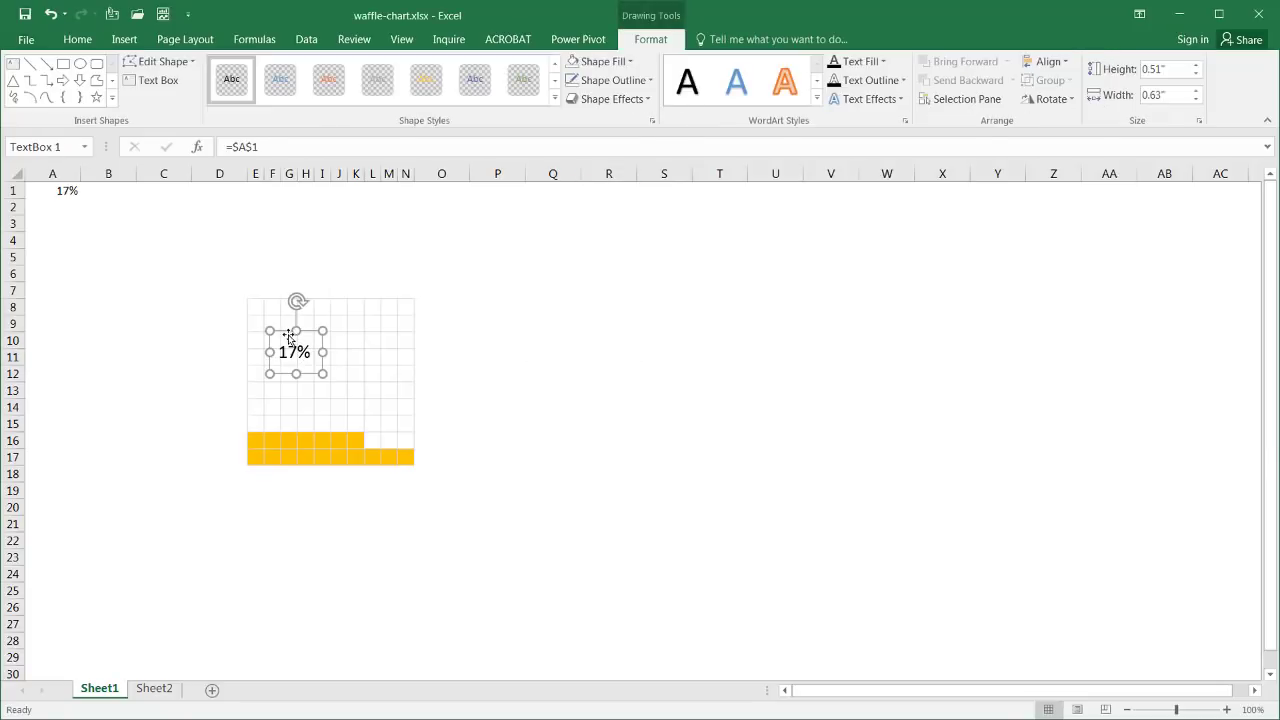
pyautogui.moveTo(288, 336); pyautogui.dragTo(270, 303)
pyautogui.click(592, 452)
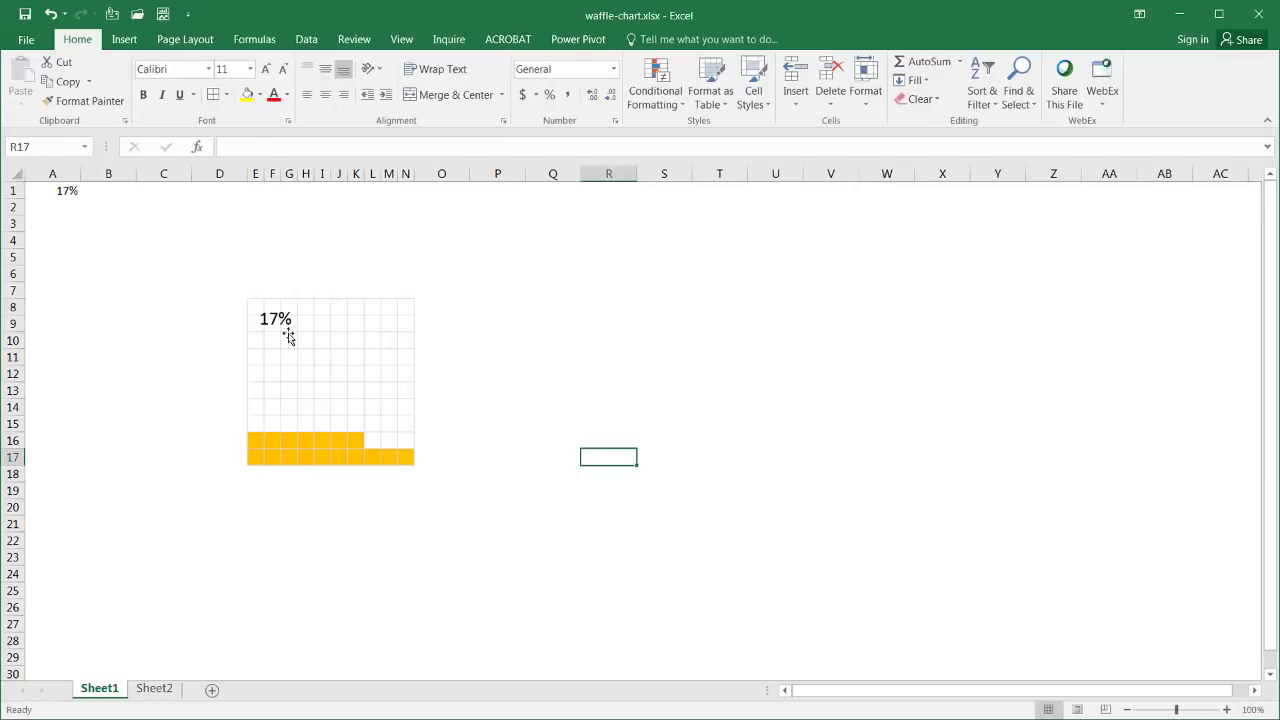
# - Enter 35 in cell A1 so the waffle fill and linked label show 35%
pyautogui.click(37, 190)
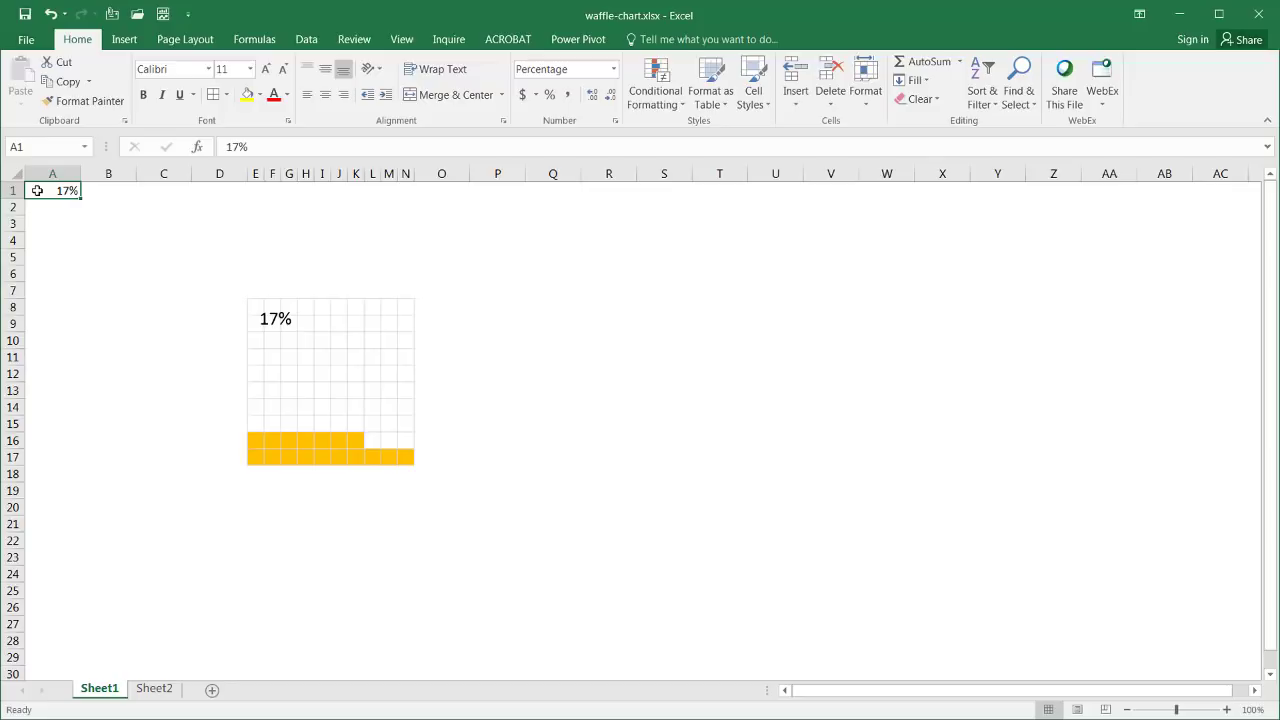
pyautogui.write('35')
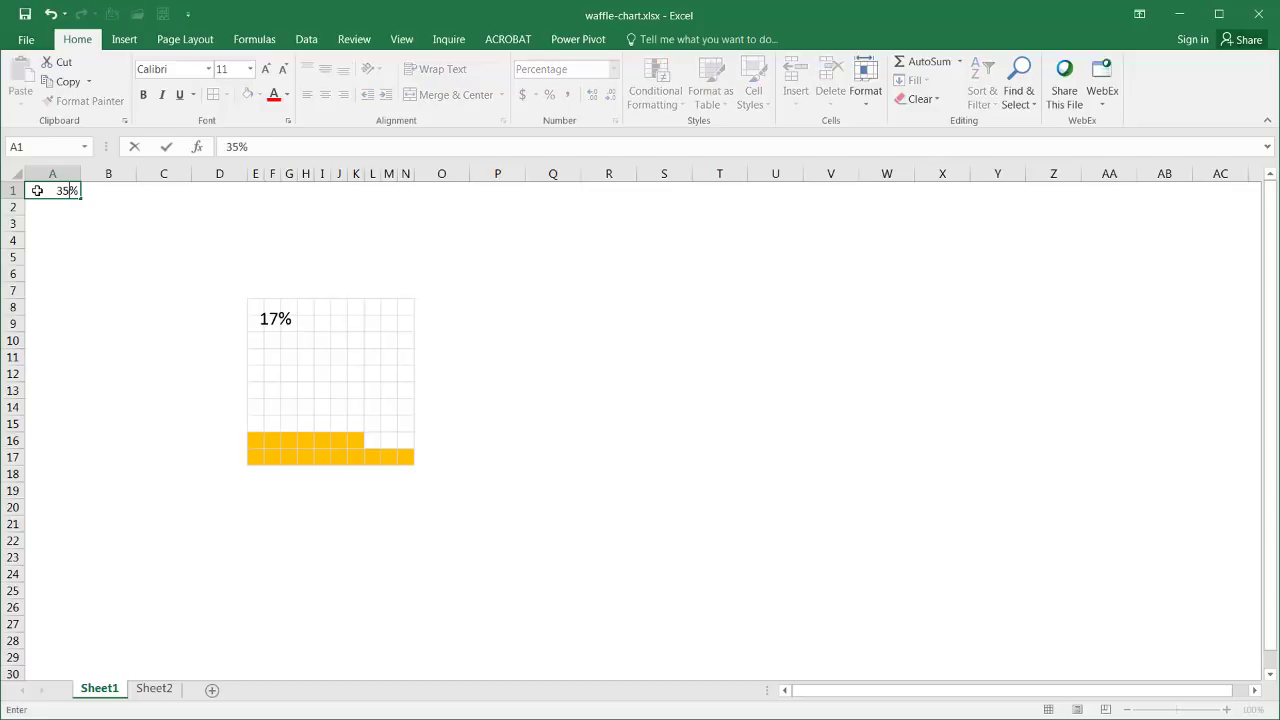
pyautogui.press('Return')
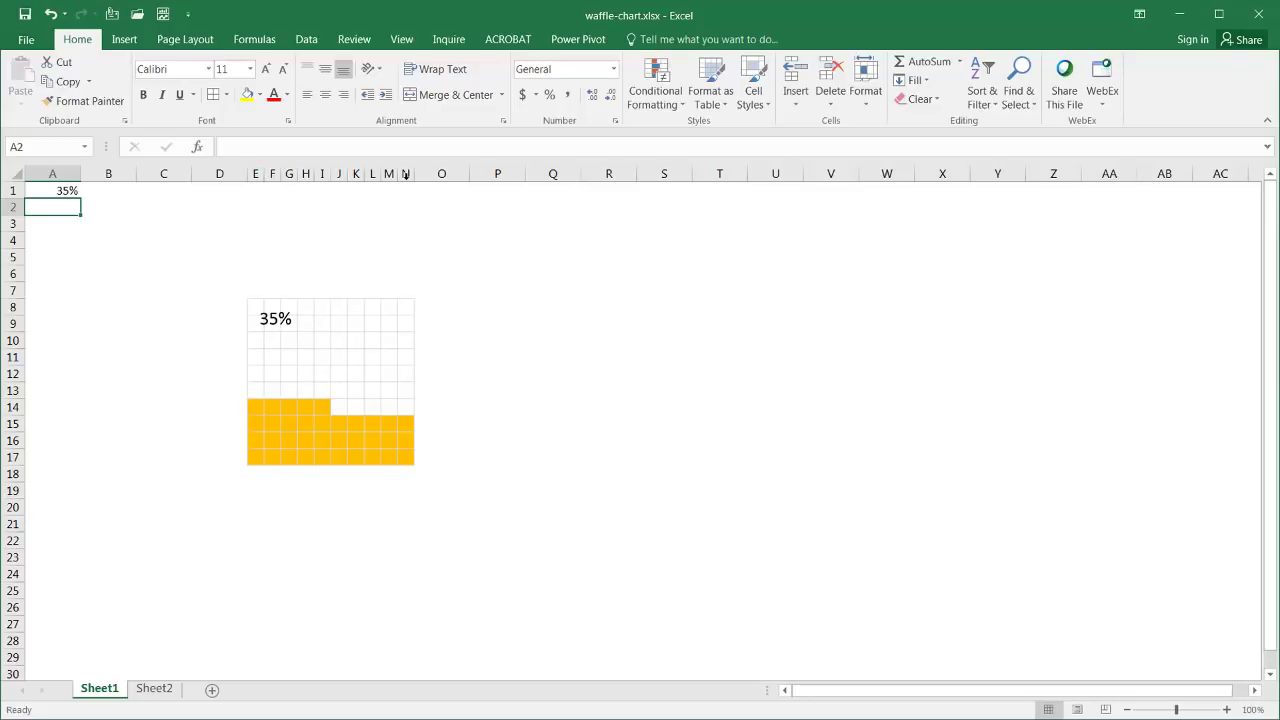
# - Select the waffle columns E to N and drag a column border to widen them all
pyautogui.click(441, 407)
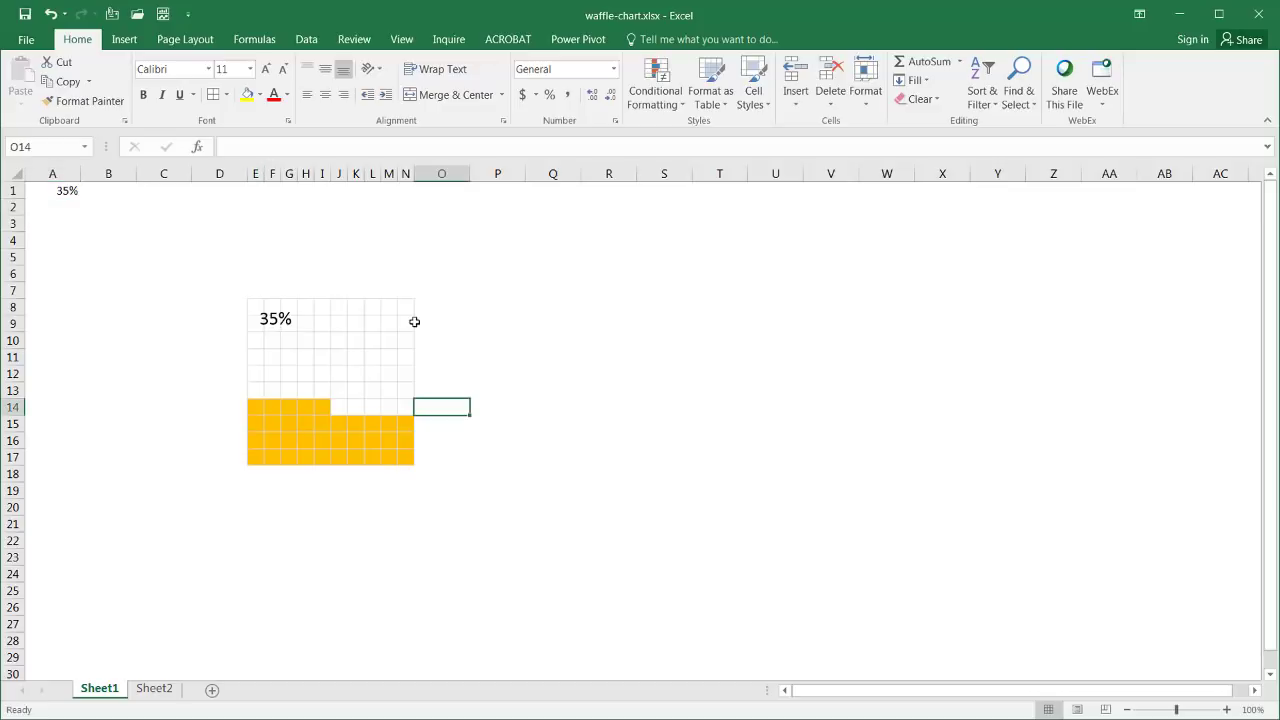
pyautogui.moveTo(256, 174); pyautogui.dragTo(401, 194)
pyautogui.moveTo(264, 174); pyautogui.dragTo(302, 179)
pyautogui.click(531, 606)
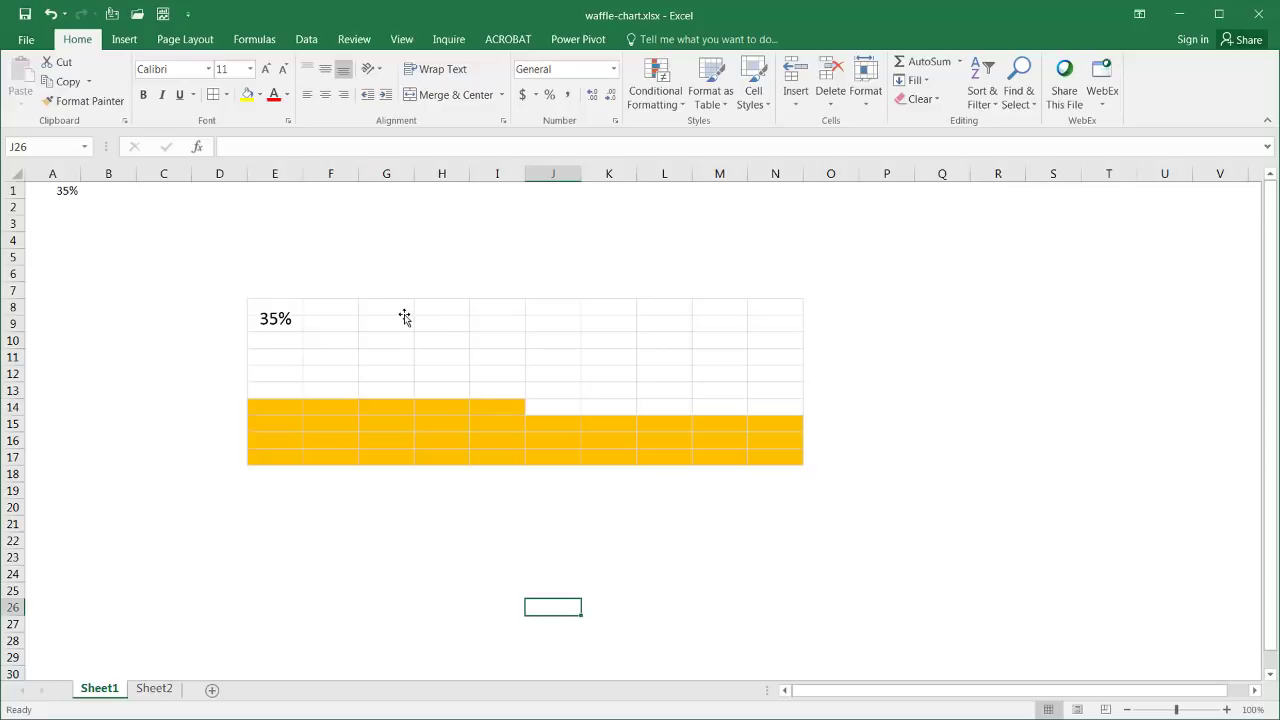
pyautogui.click(281, 310)
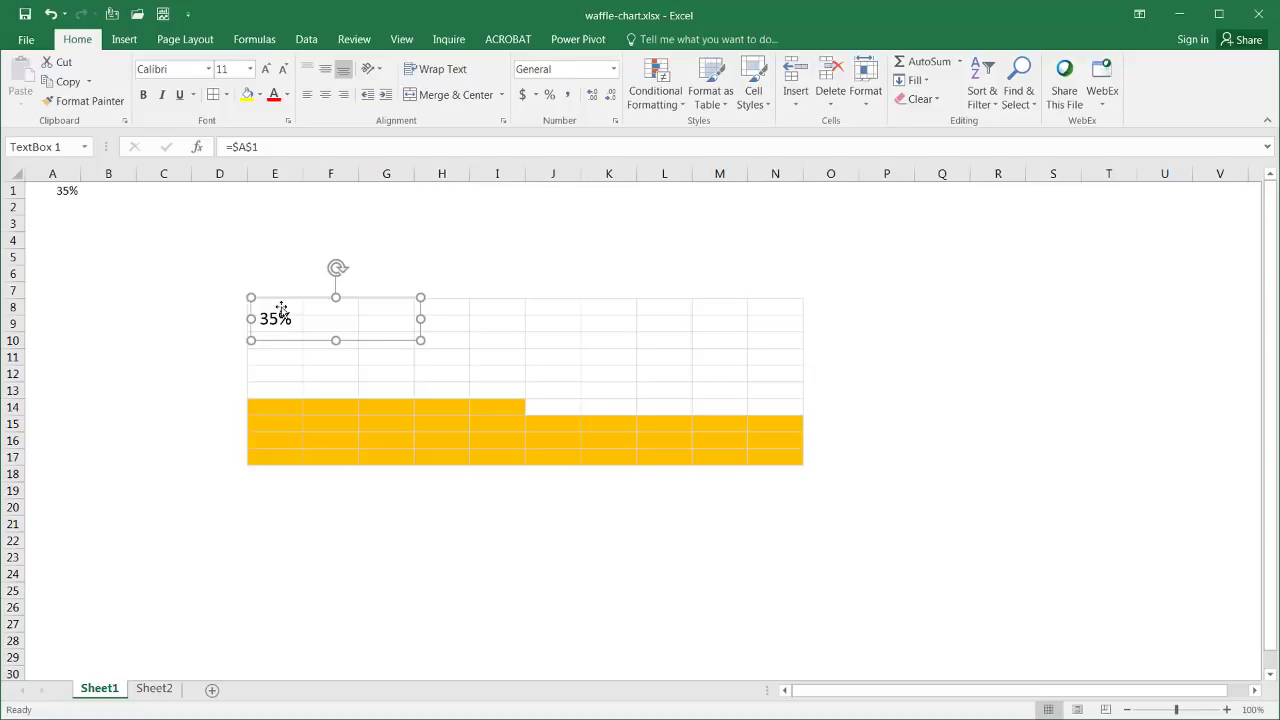
pyautogui.click(669, 537)
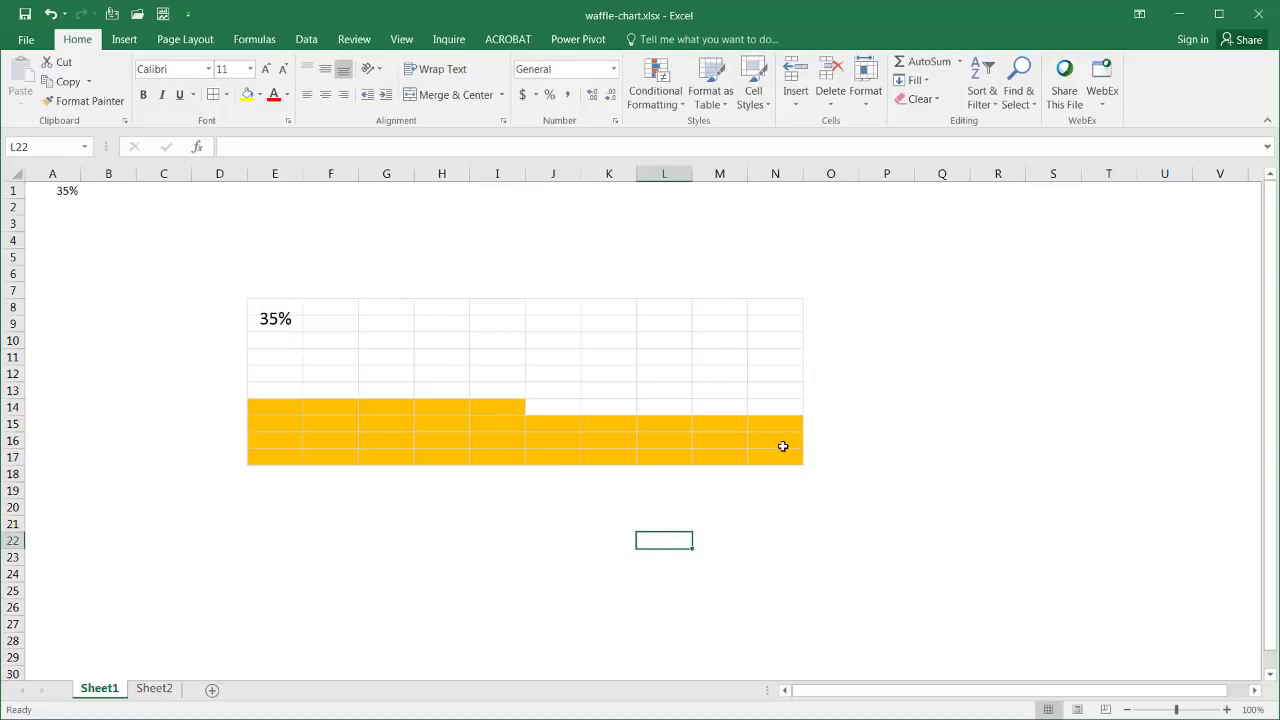
# - Copy E8:N17 and paste it as a linked picture at cell Q12
pyautogui.moveTo(783, 454)
pyautogui.mouseDown()
pyautogui.moveTo(414, 317)
pyautogui.moveTo(266, 304)
pyautogui.mouseUp()
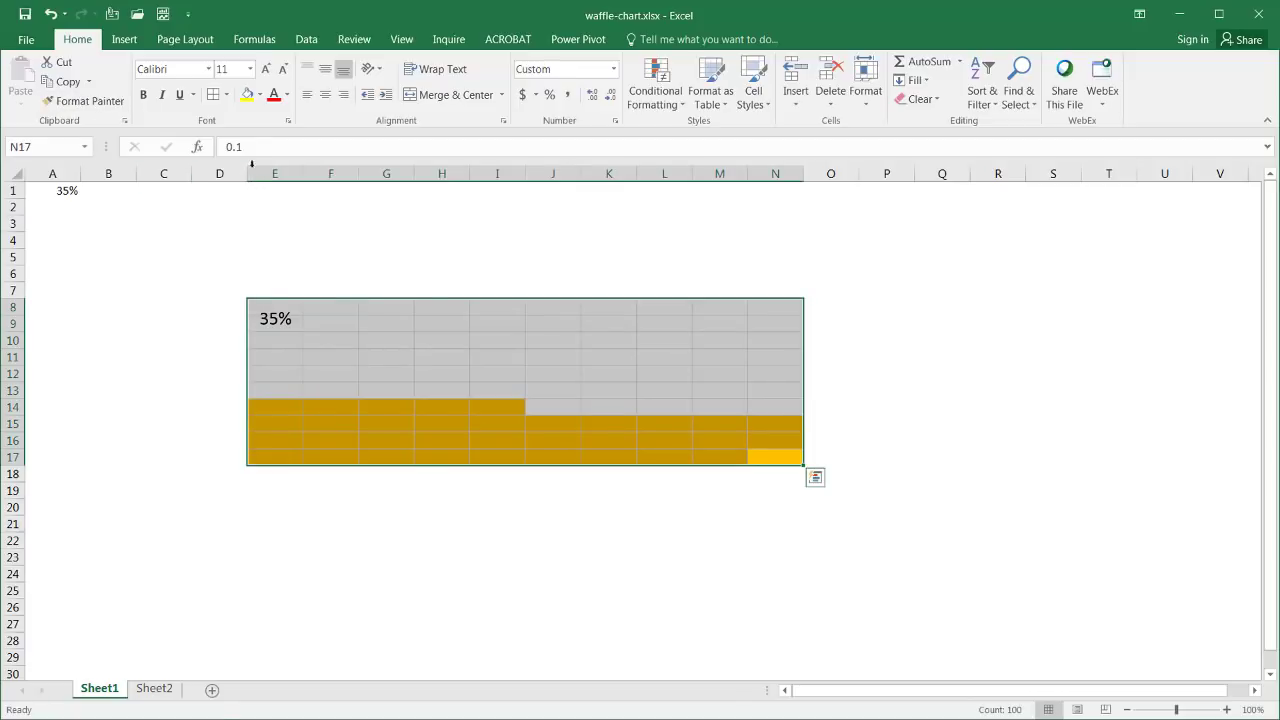
pyautogui.click(60, 83)
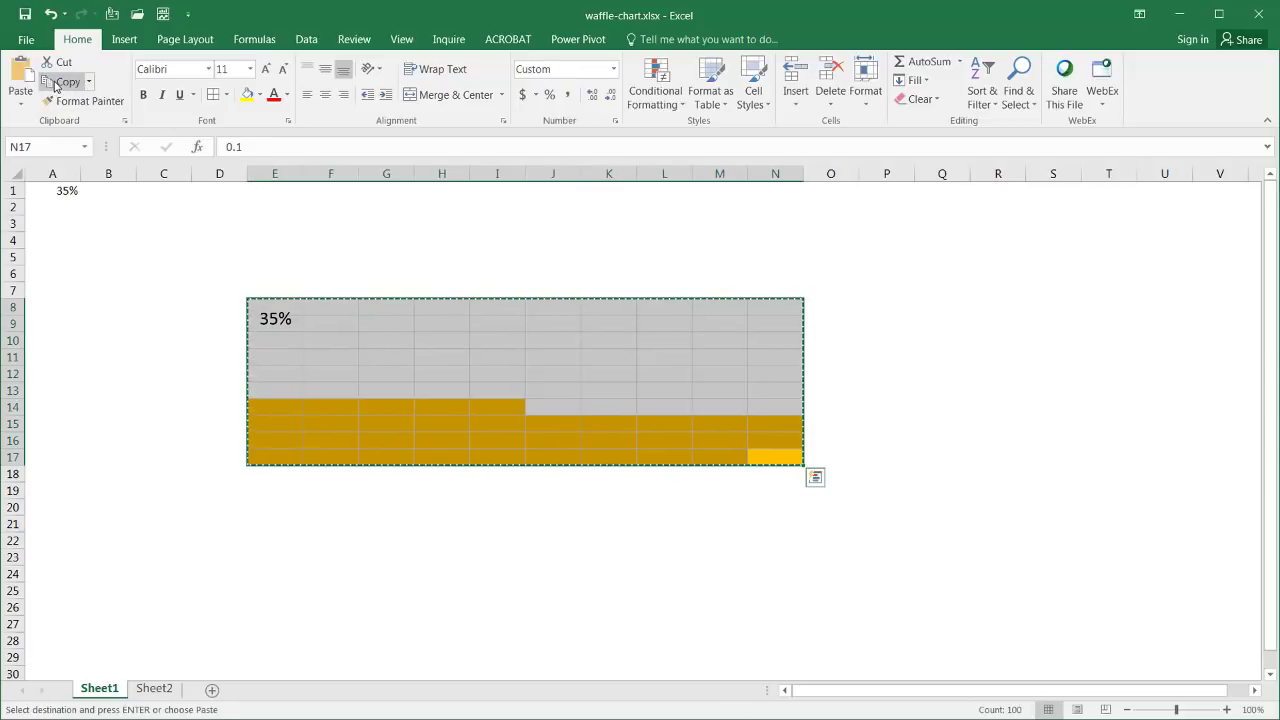
pyautogui.click(944, 371)
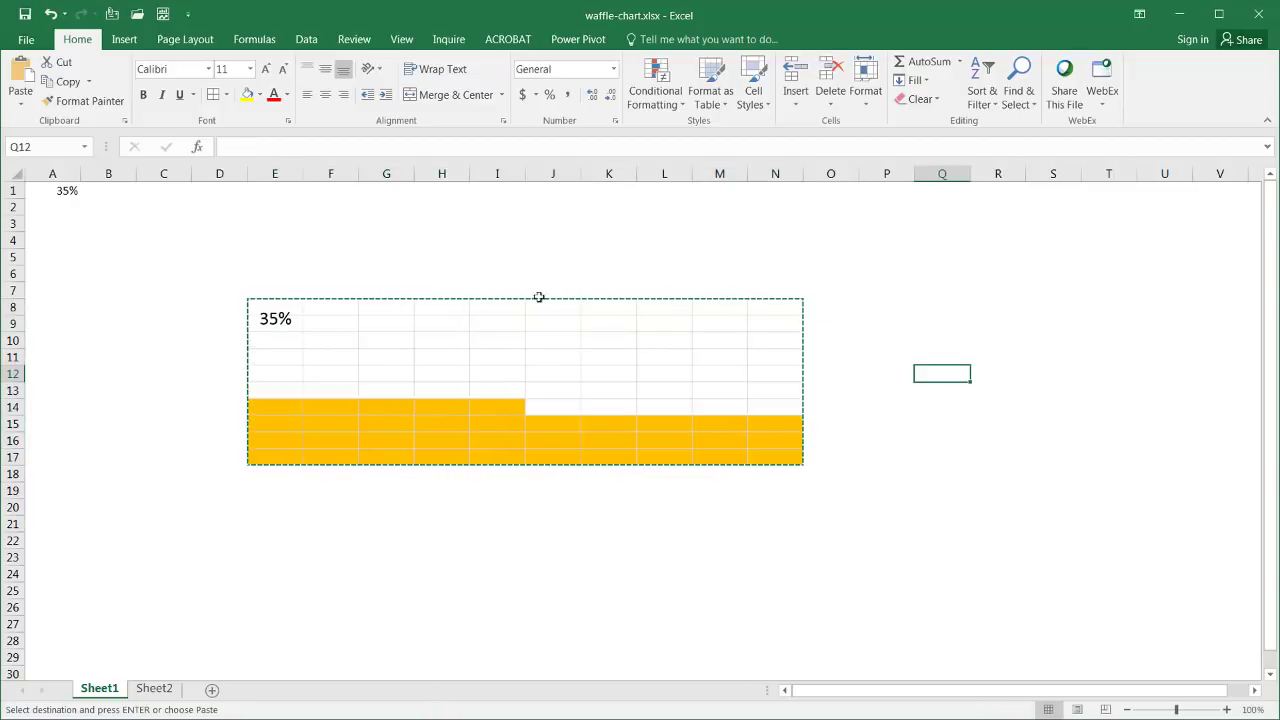
pyautogui.click(27, 102)
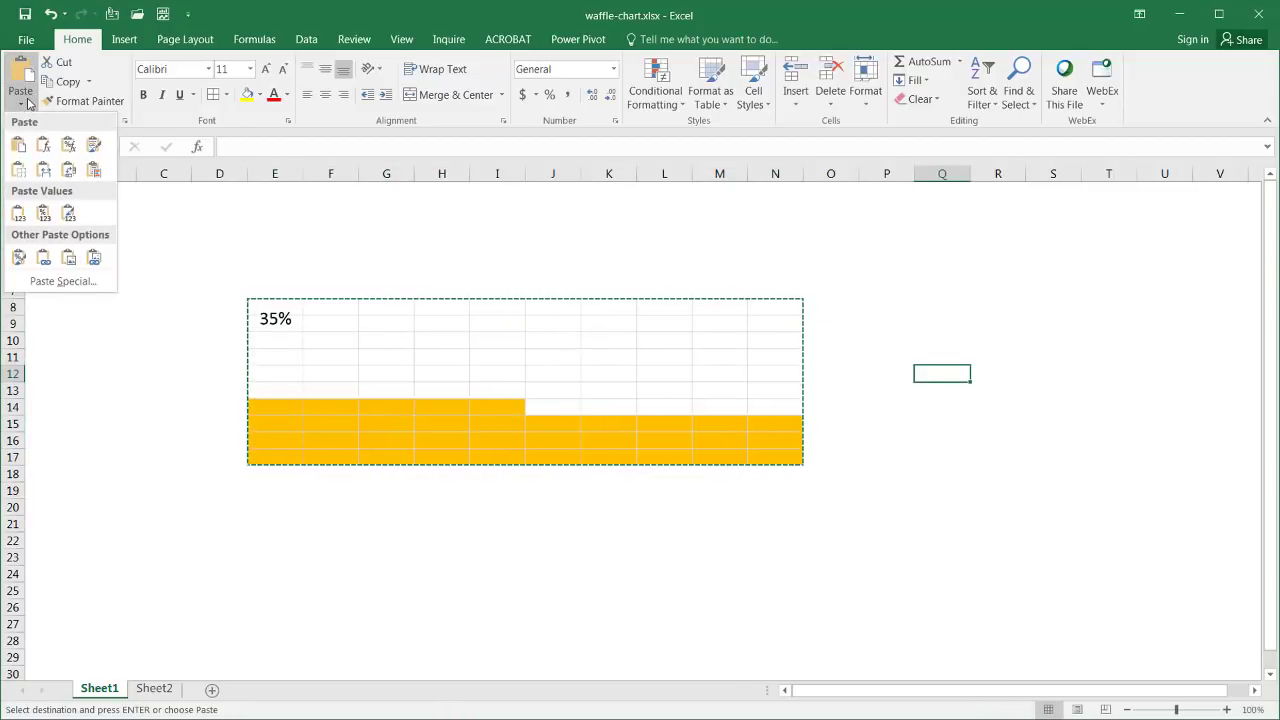
pyautogui.click(94, 258)
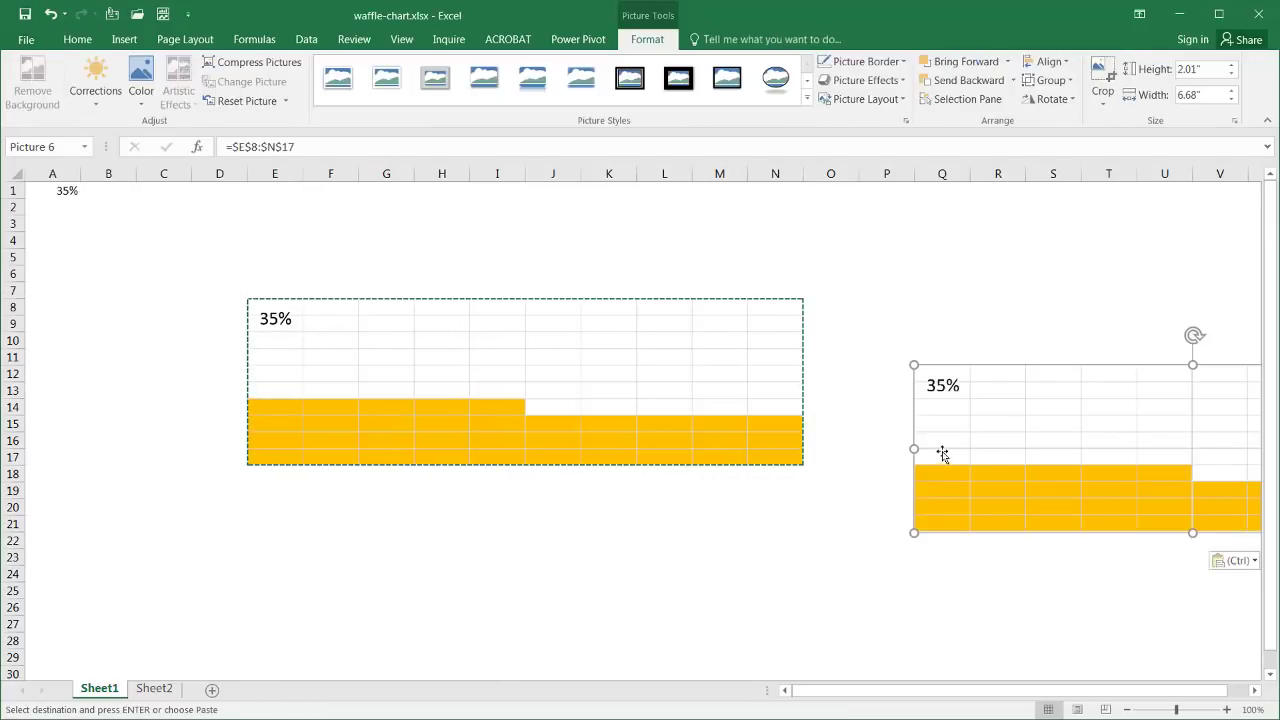
# - Move the linked picture below and right of the grid, then enter 11 in A1
pyautogui.moveTo(950, 368); pyautogui.dragTo(640, 481)
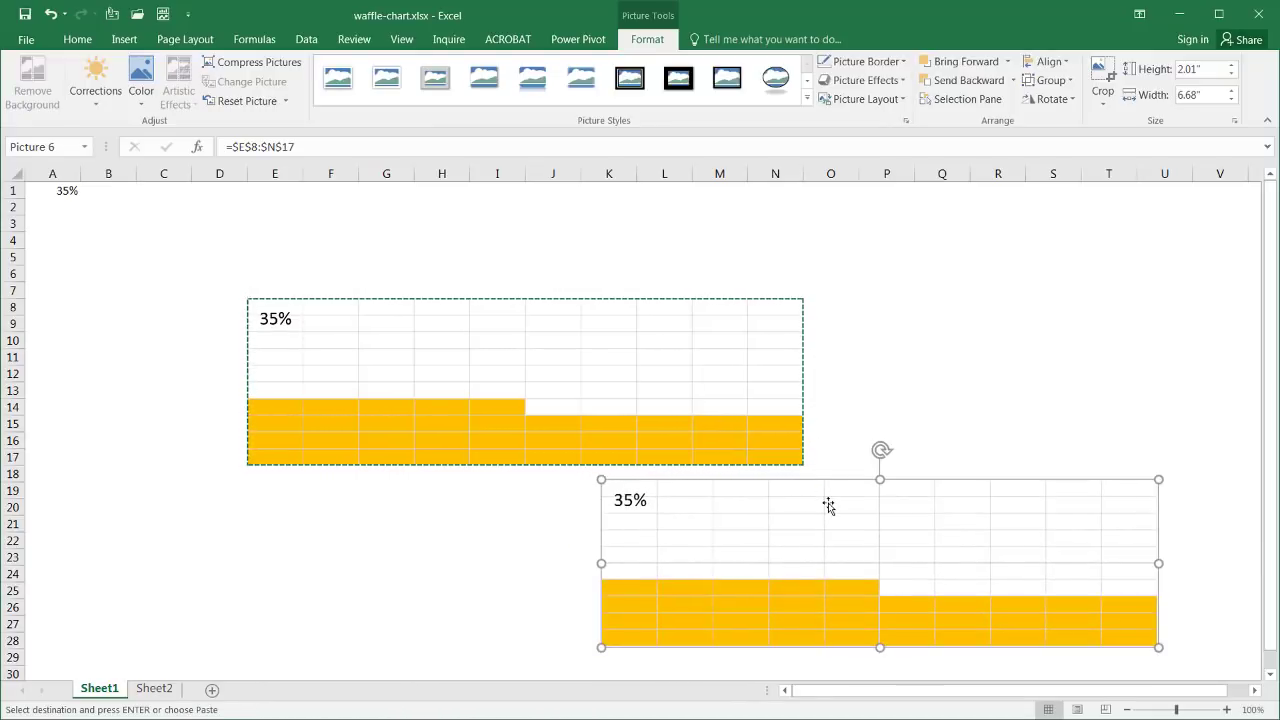
pyautogui.click(51, 190)
pyautogui.write('11')
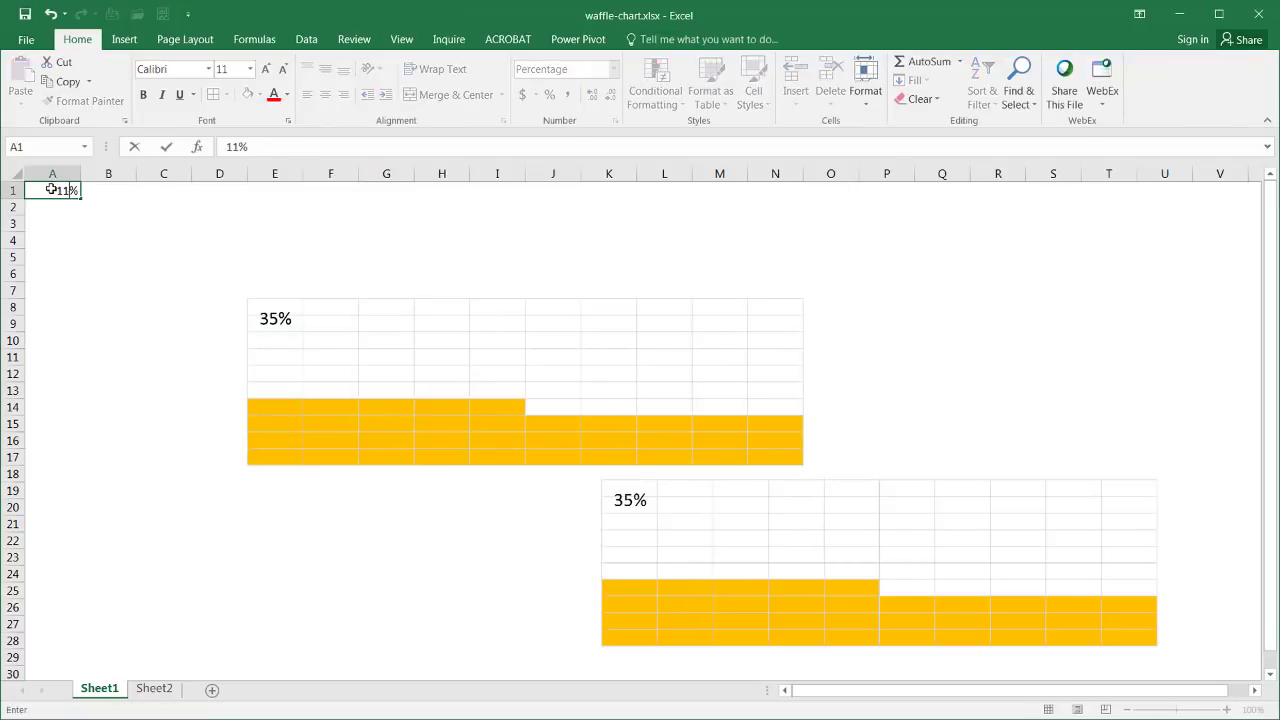
pyautogui.press('Return')
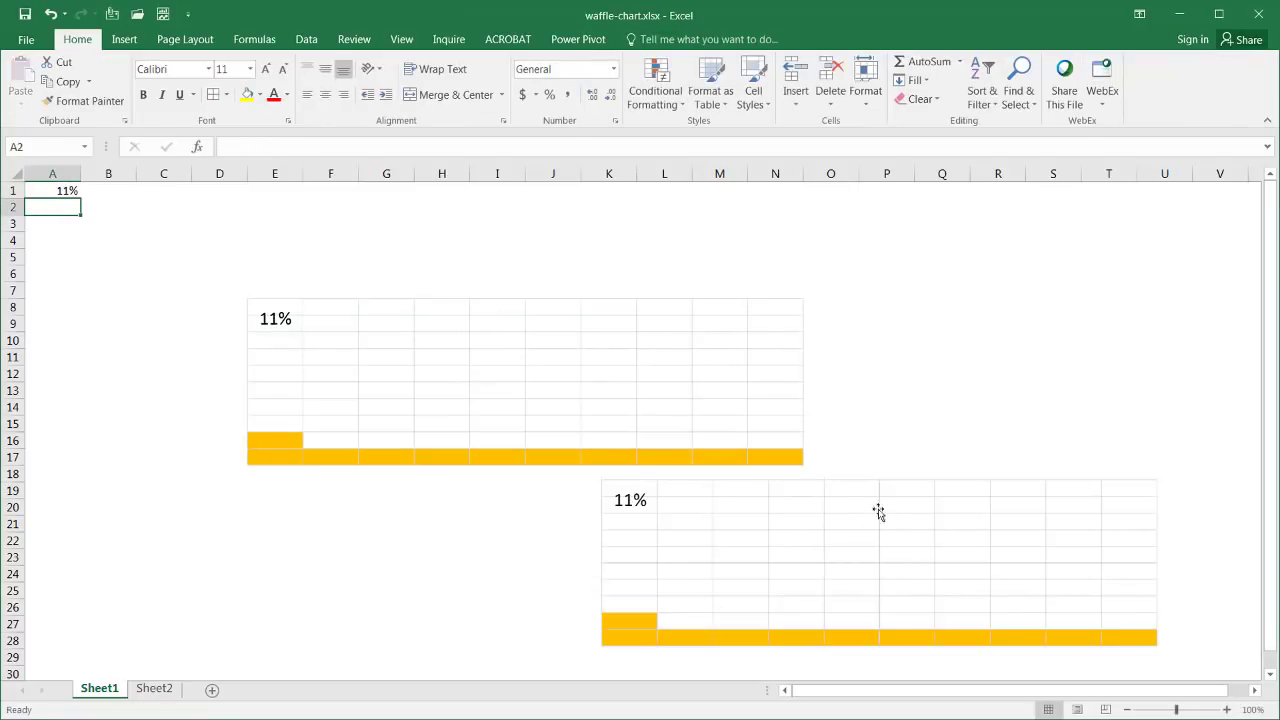
pyautogui.click(847, 538)
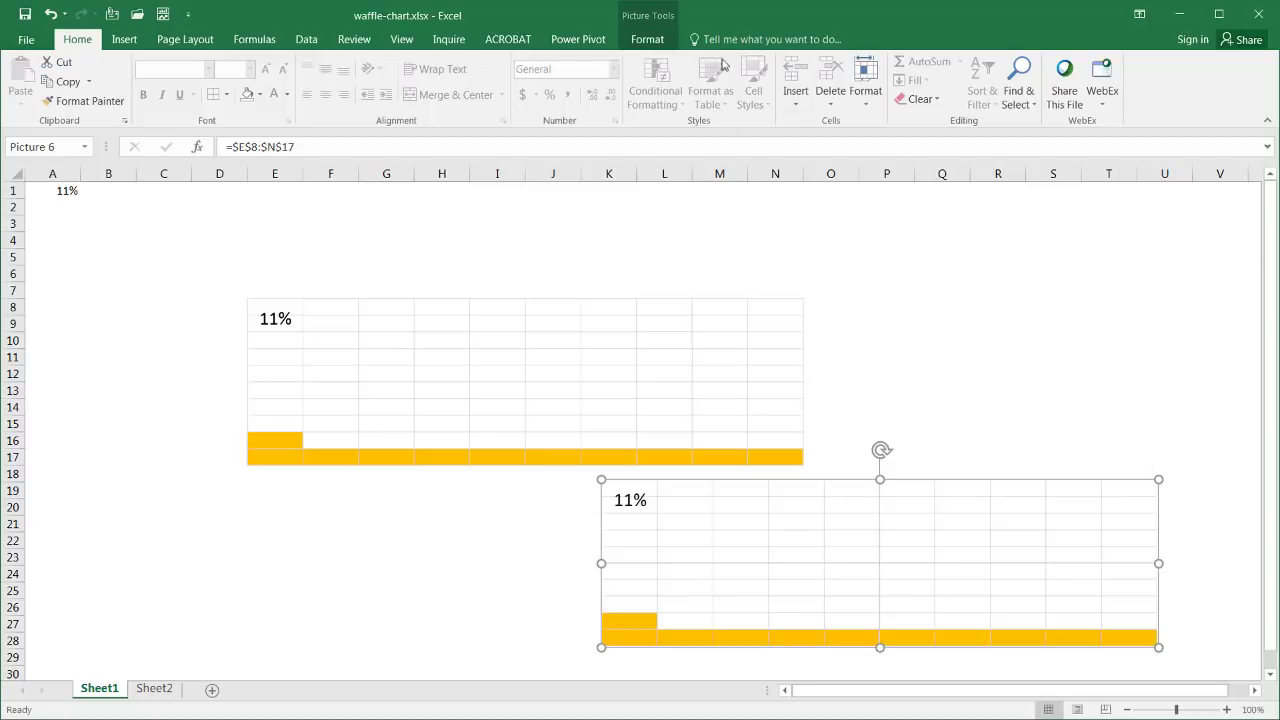
# - Set the linked picture's height and width to 2 inches in the Picture Format ribbon
pyautogui.click(666, 44)
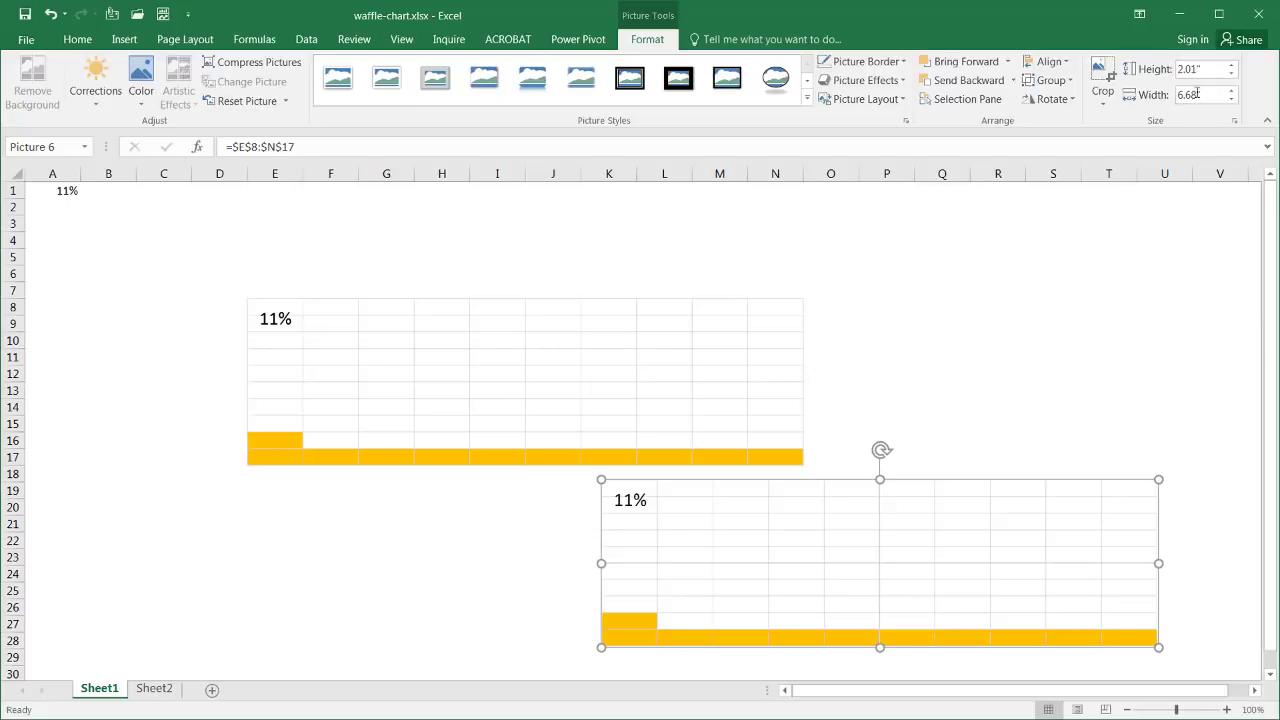
pyautogui.click(1191, 71)
pyautogui.write('2.2')
pyautogui.press('Return')
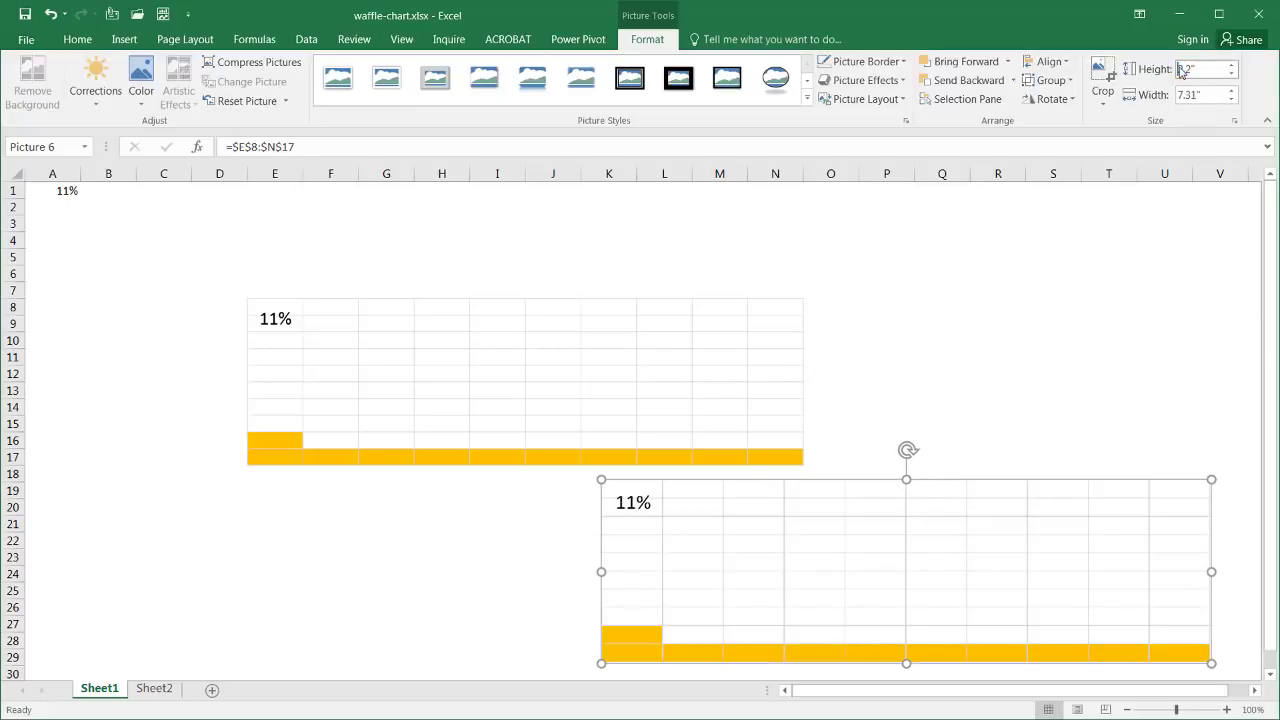
pyautogui.write('2')
pyautogui.click(1180, 95)
pyautogui.moveTo(1205, 98); pyautogui.dragTo(1181, 93)
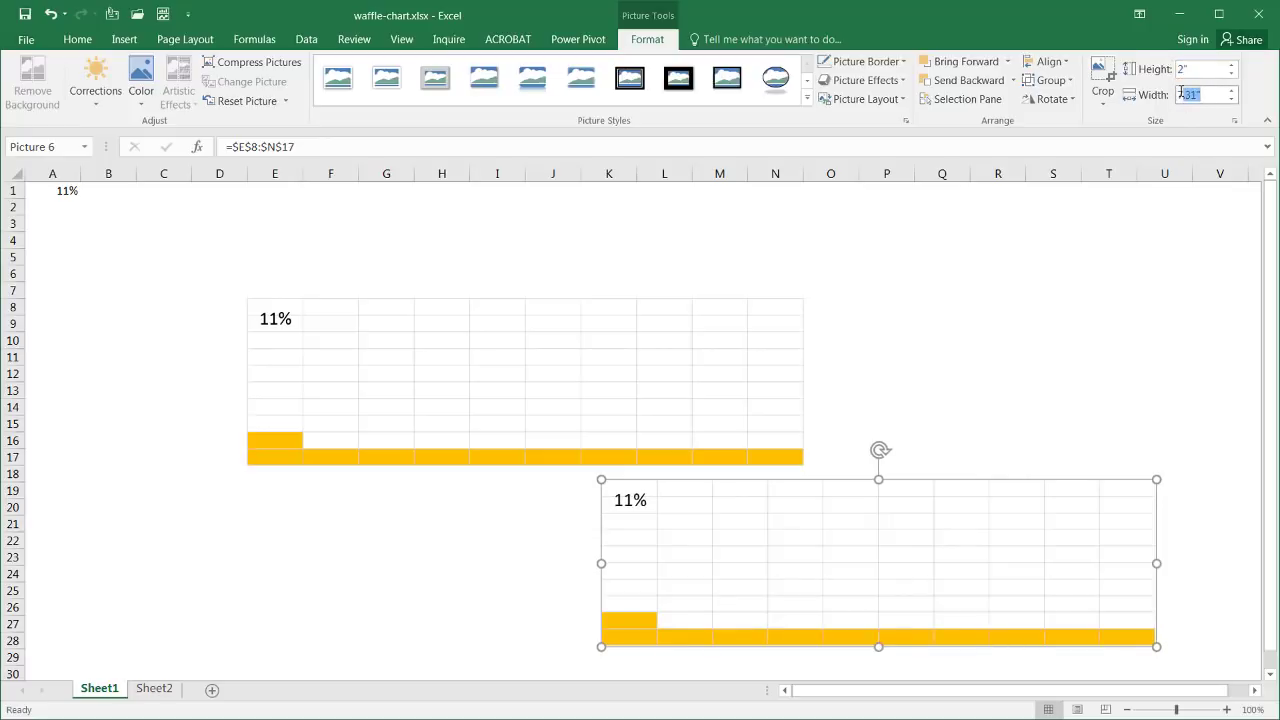
pyautogui.write('2')
pyautogui.click(1203, 70)
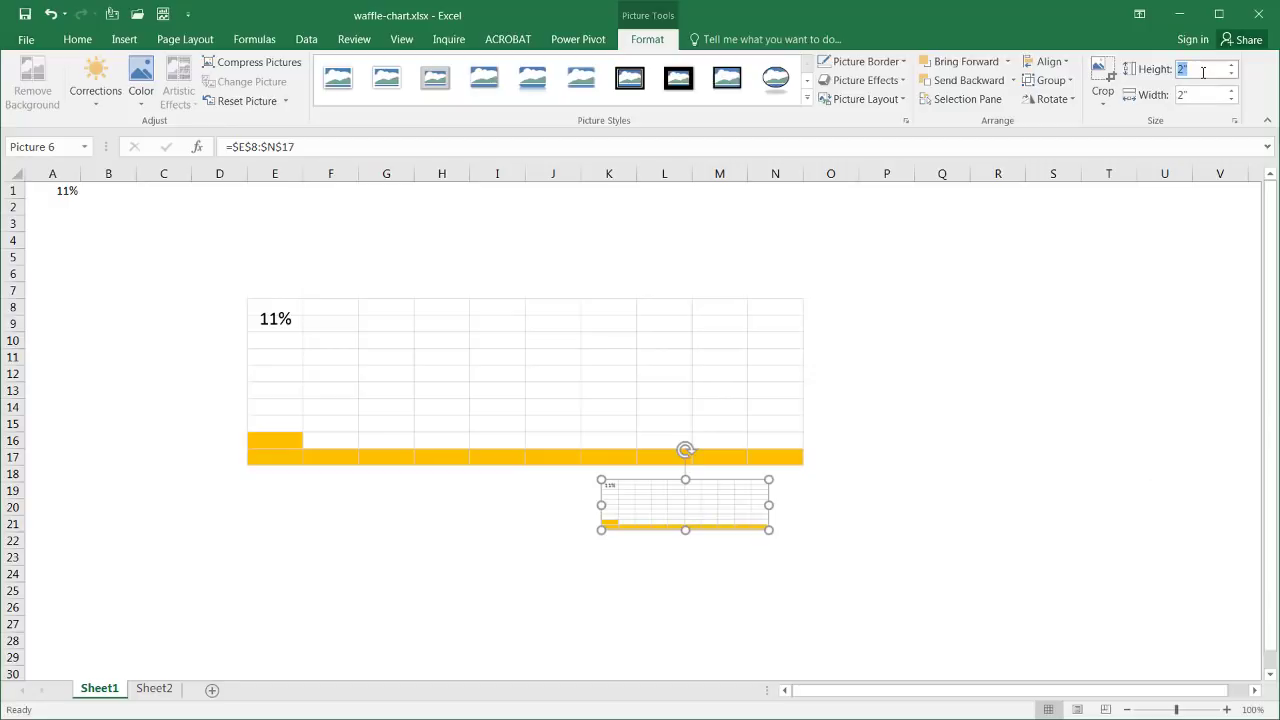
pyautogui.click(1202, 95)
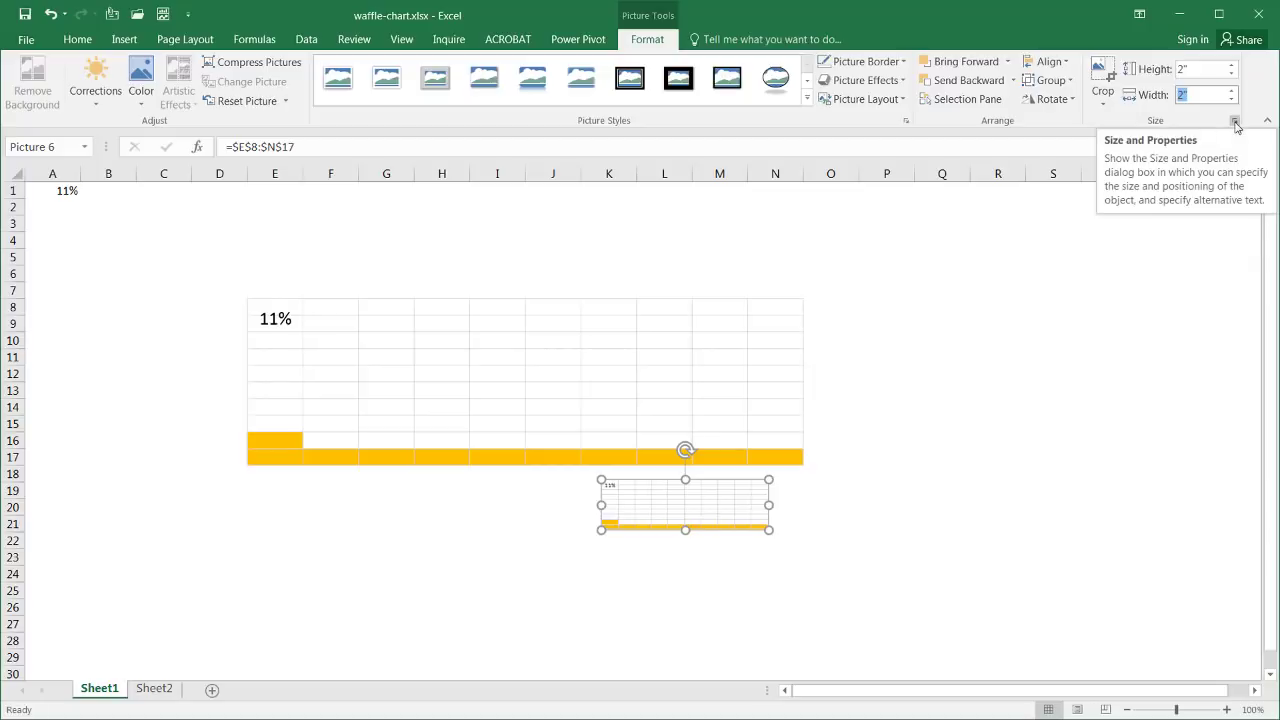
# - In the Size settings, turn off Lock aspect ratio and set height and width to 2 inches
pyautogui.click(1235, 121)
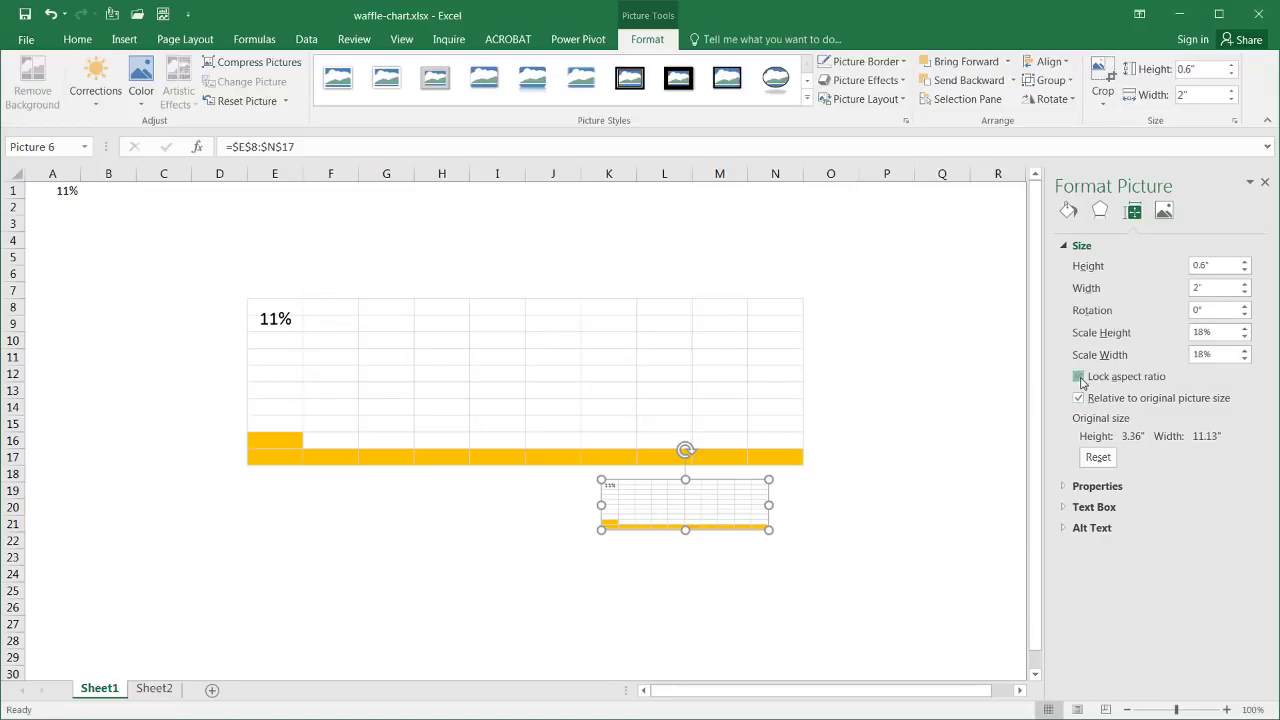
pyautogui.click(1080, 378)
pyautogui.moveTo(1220, 265); pyautogui.dragTo(1192, 266)
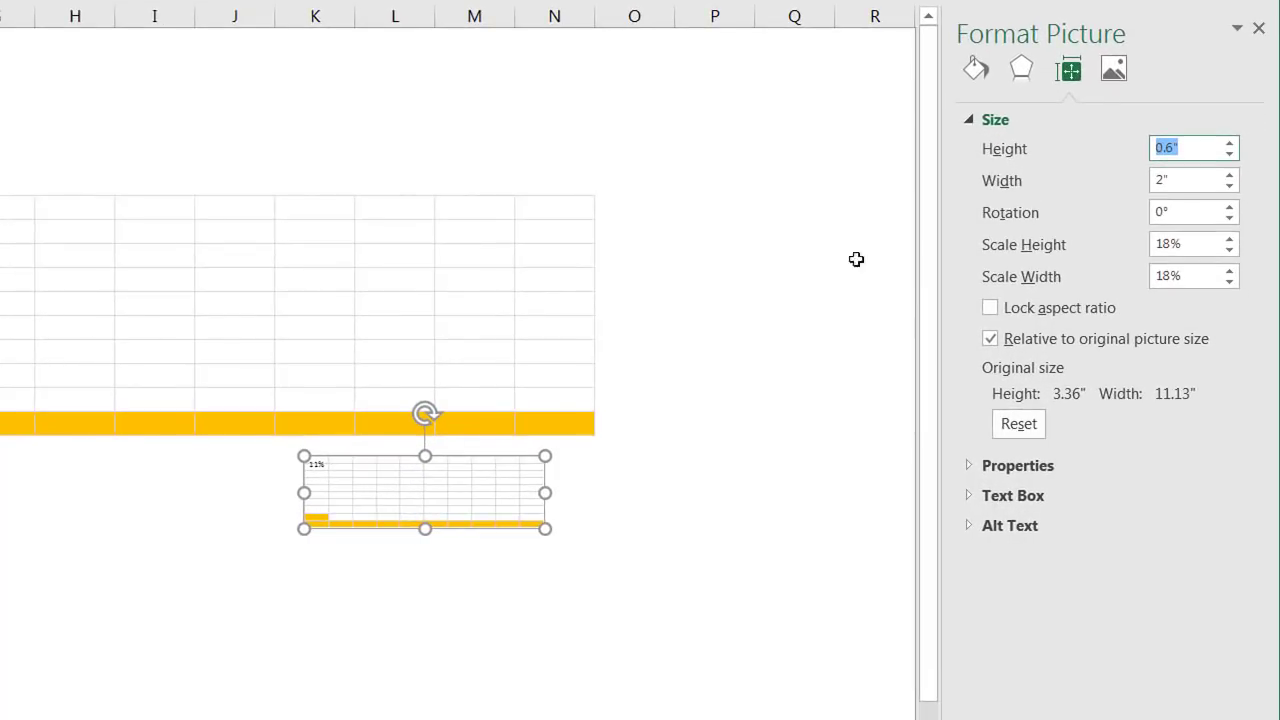
pyautogui.click(1186, 181)
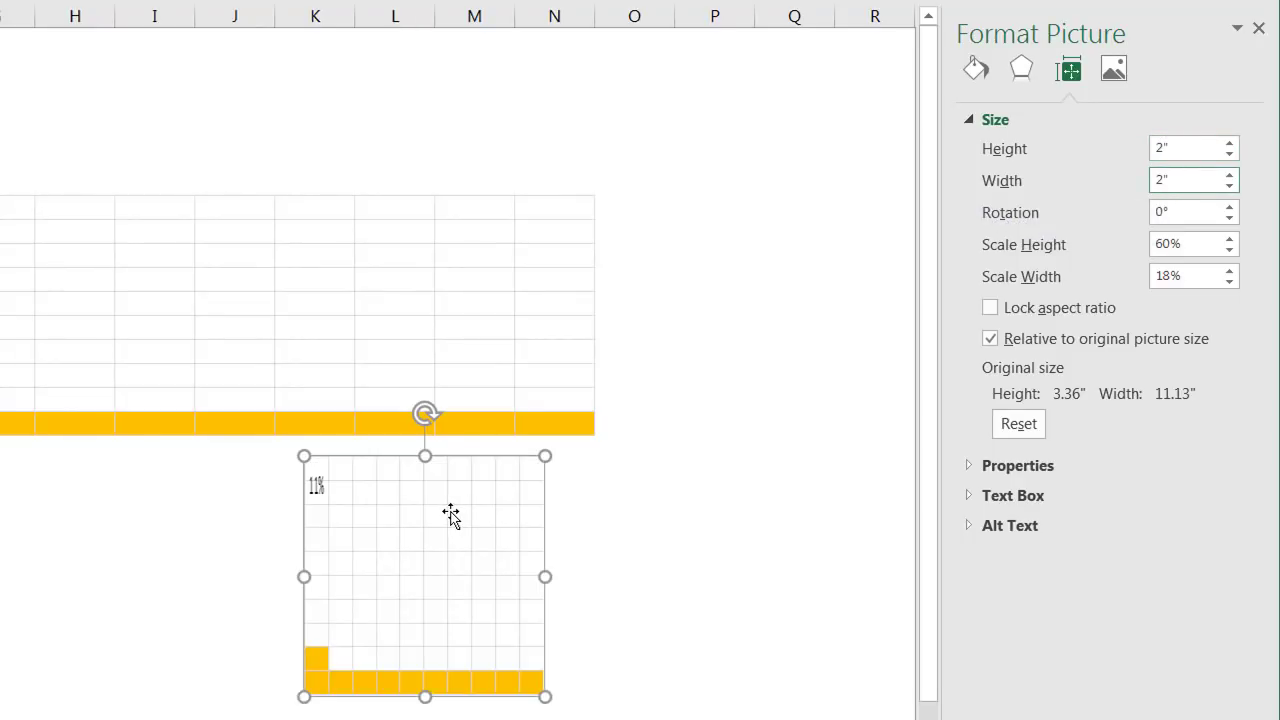
# - Move the small picture beside the waffle grid and change A1 to 17%
pyautogui.click(1258, 29)
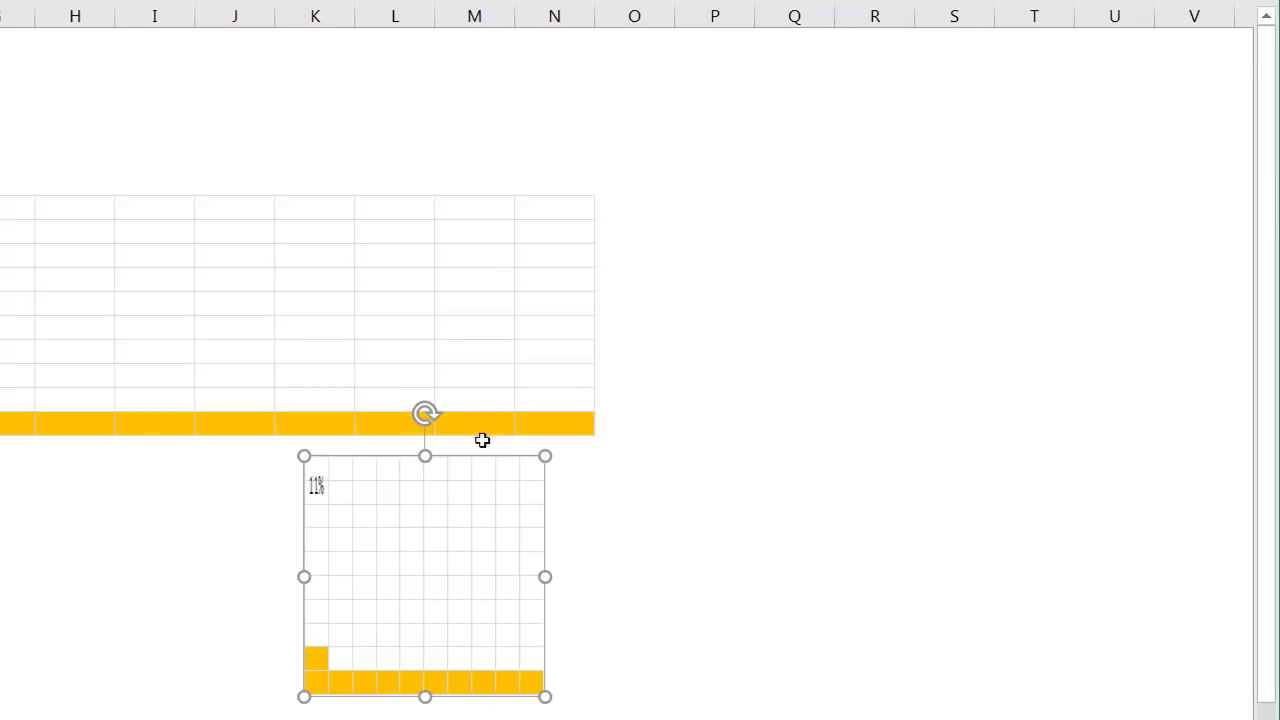
pyautogui.moveTo(472, 456); pyautogui.dragTo(942, 164)
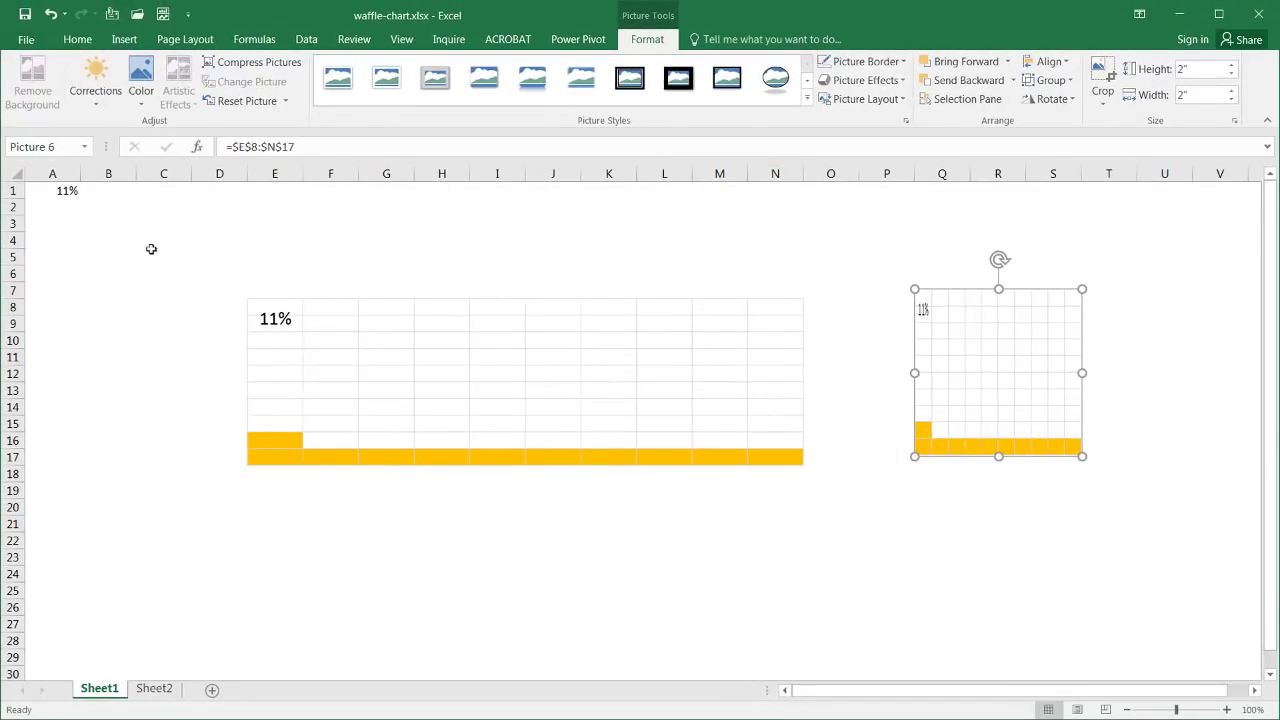
pyautogui.click(49, 191)
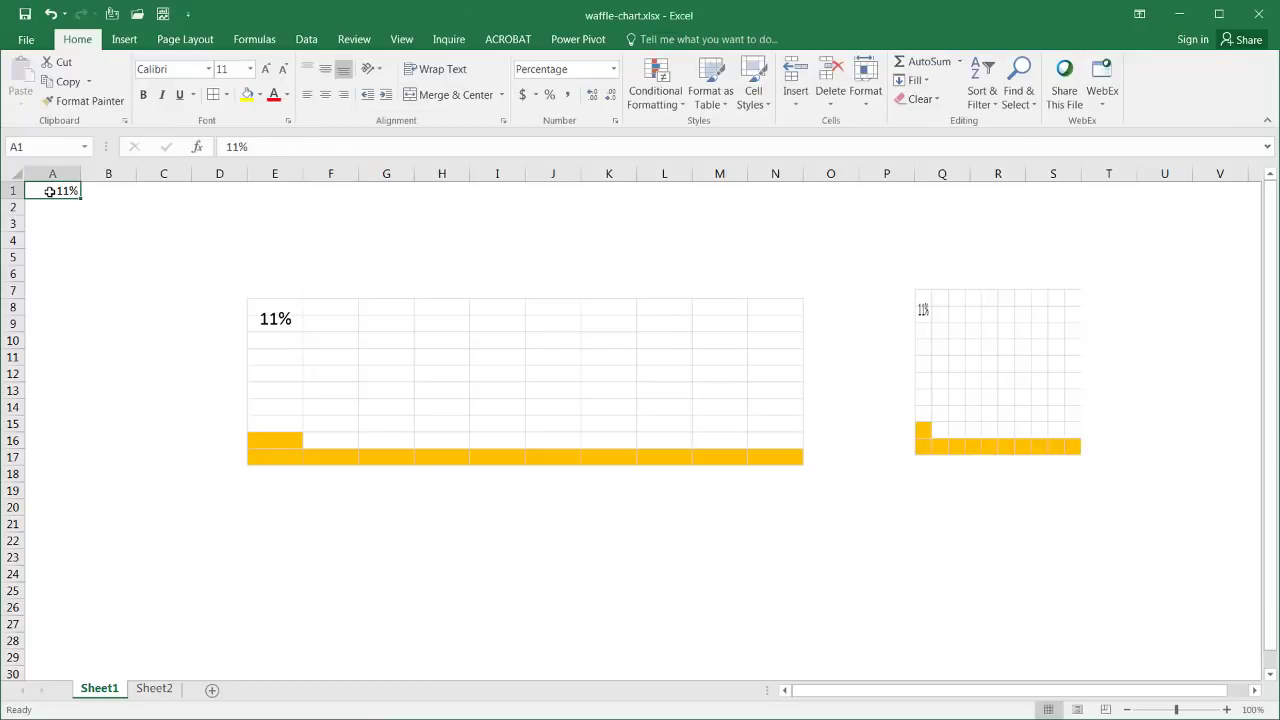
pyautogui.write('1')
pyautogui.press('Return')
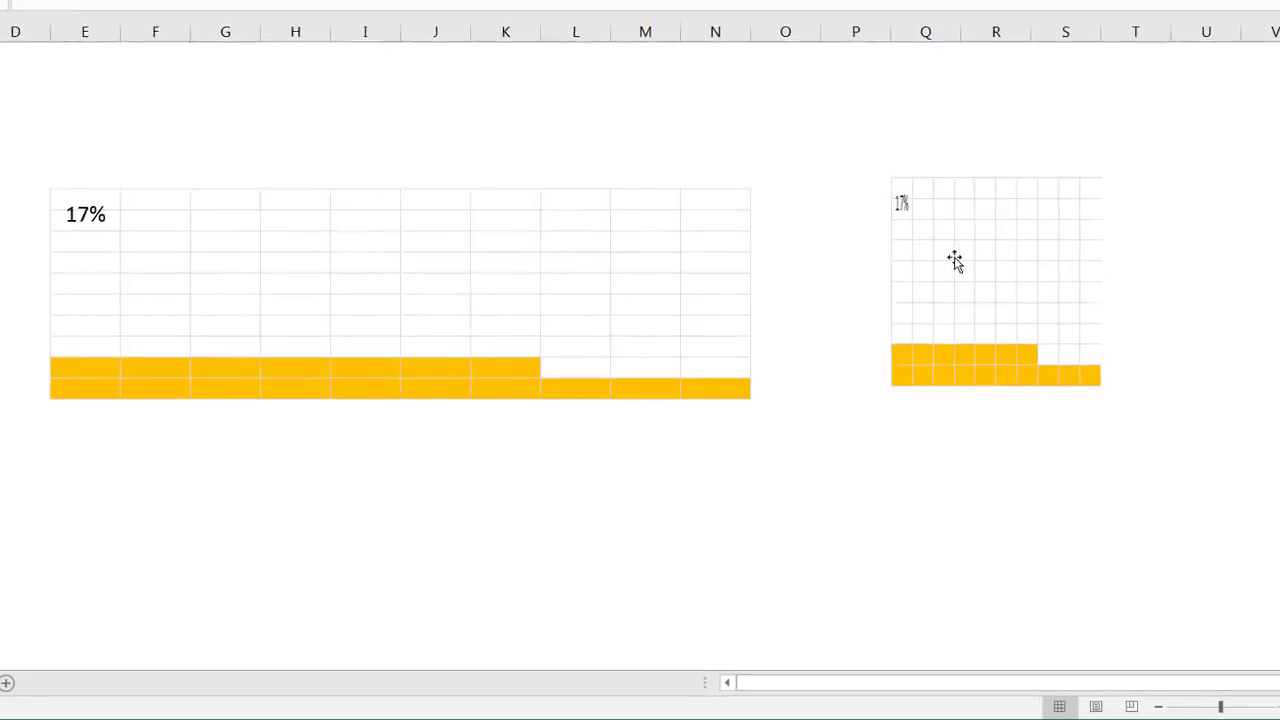
pyautogui.click(954, 260)
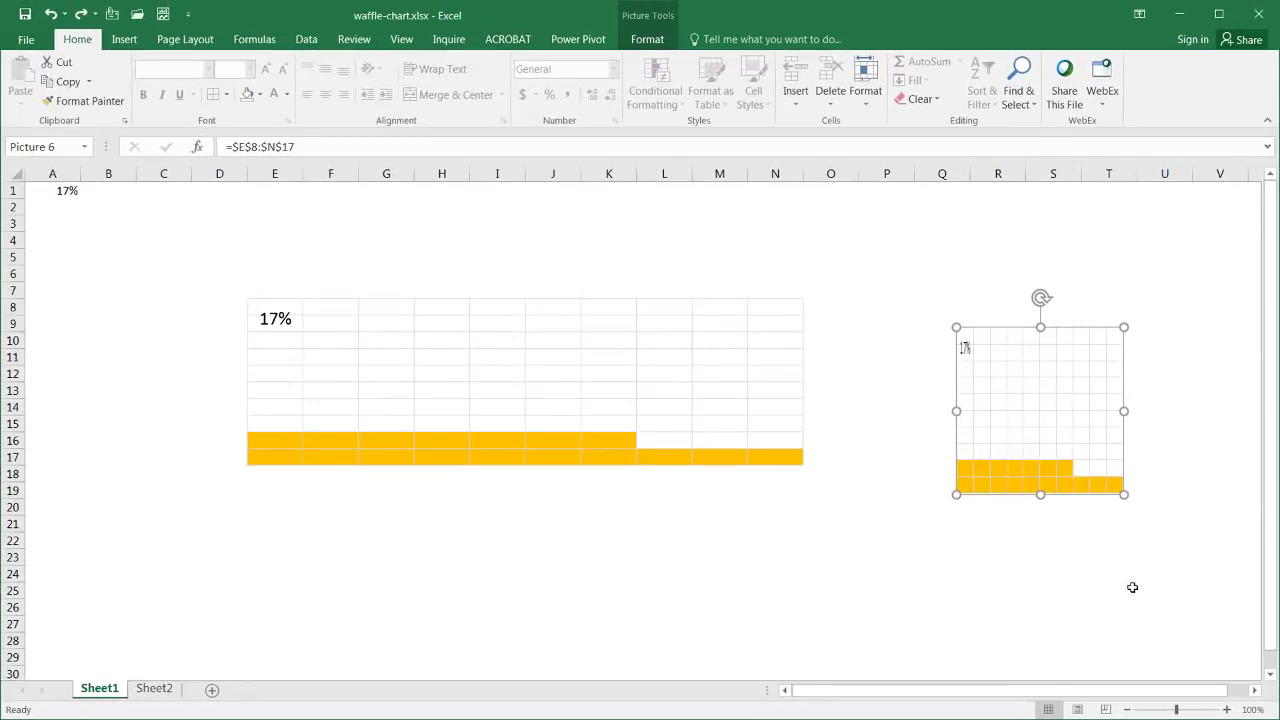
pyautogui.click(1132, 587)
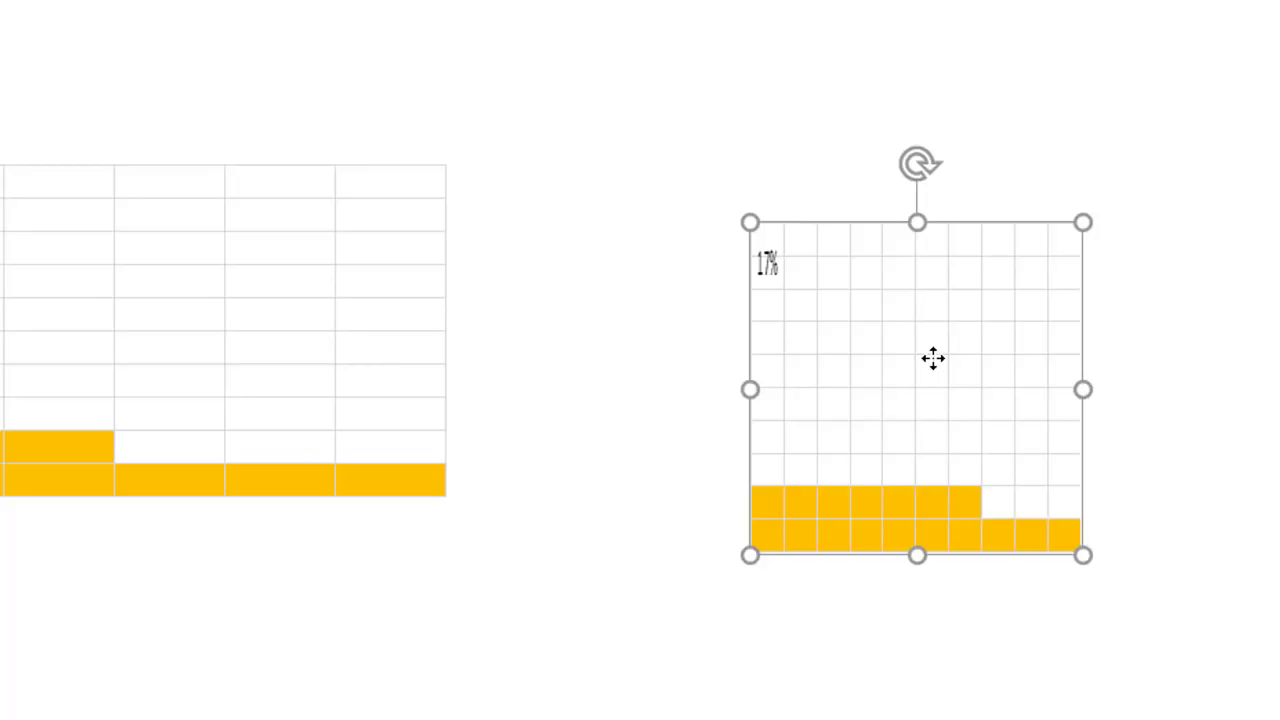
# - Delete the small picture and paste a new linked picture of E8:O17 at Q15
pyautogui.press('Delete')
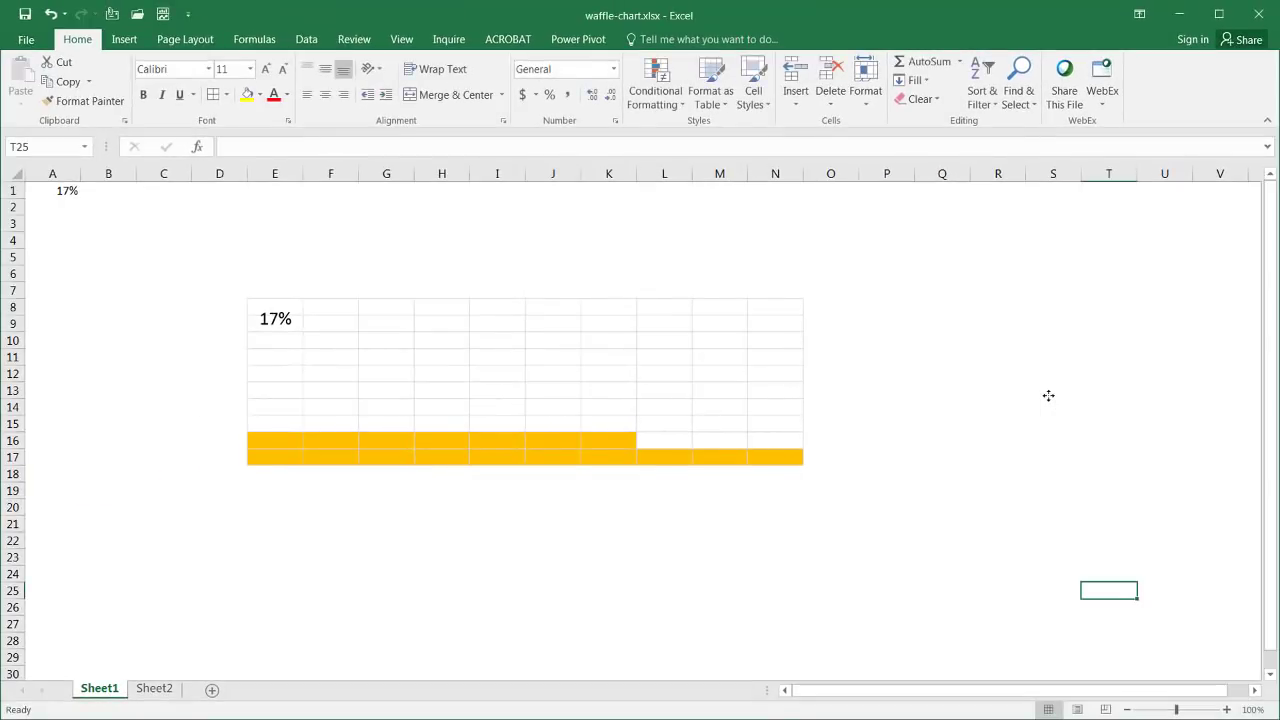
pyautogui.moveTo(829, 460); pyautogui.dragTo(279, 312)
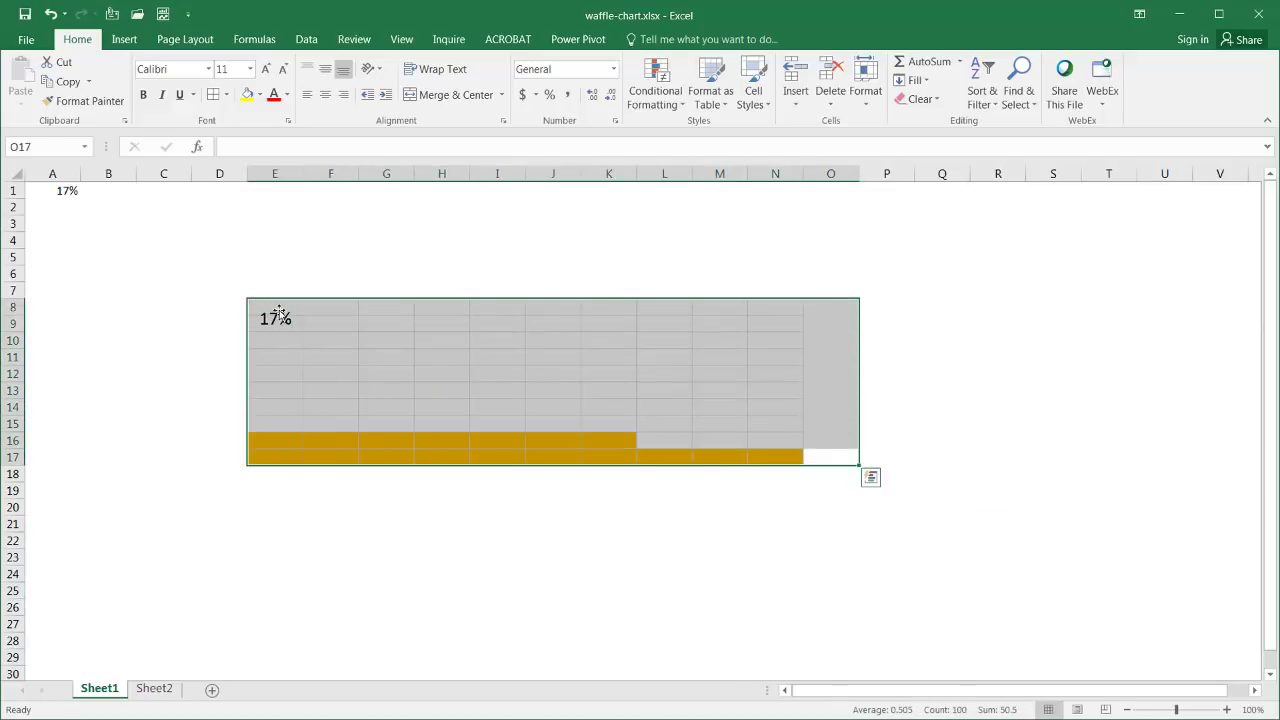
pyautogui.hotkey('ctrl', 'c')
pyautogui.click(937, 423)
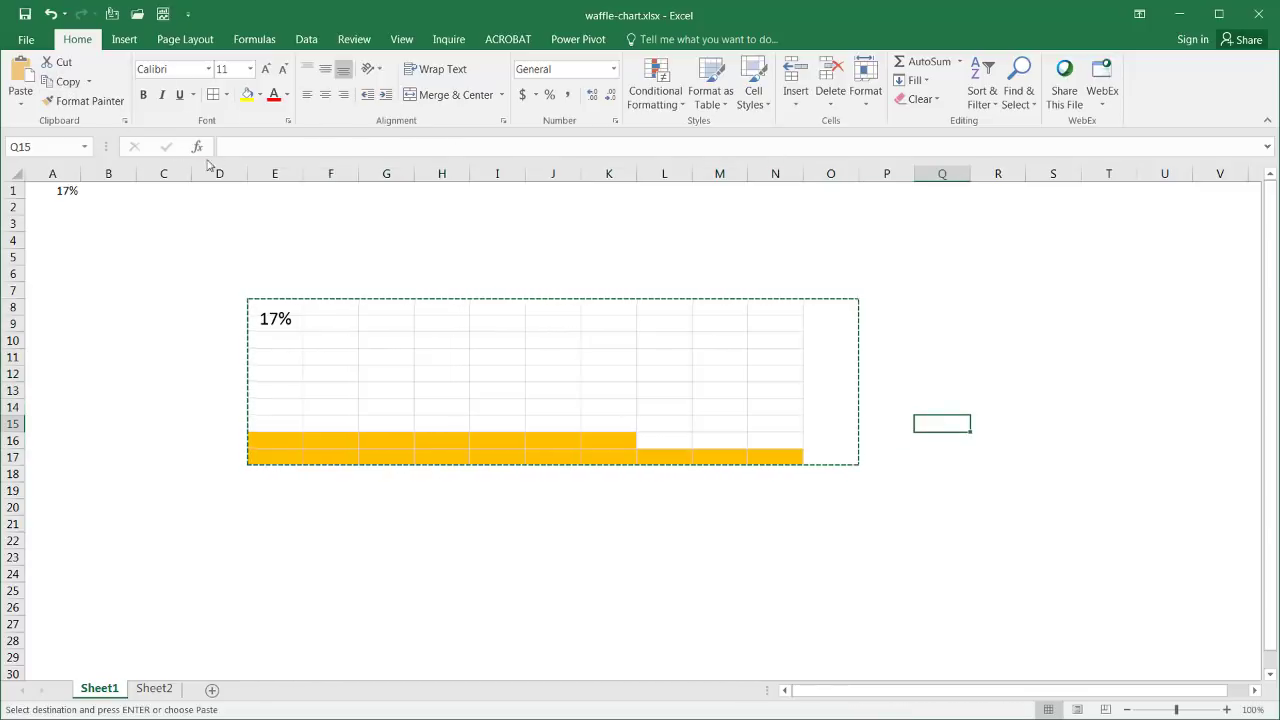
pyautogui.click(20, 104)
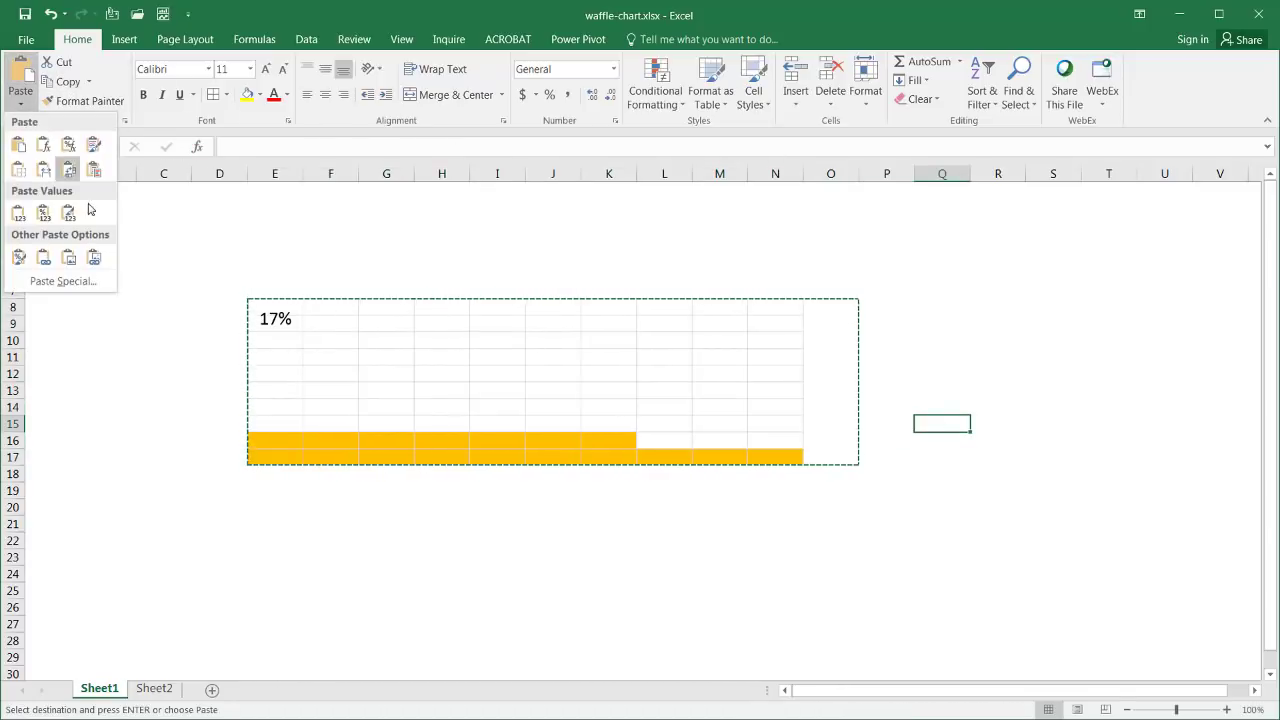
pyautogui.click(97, 257)
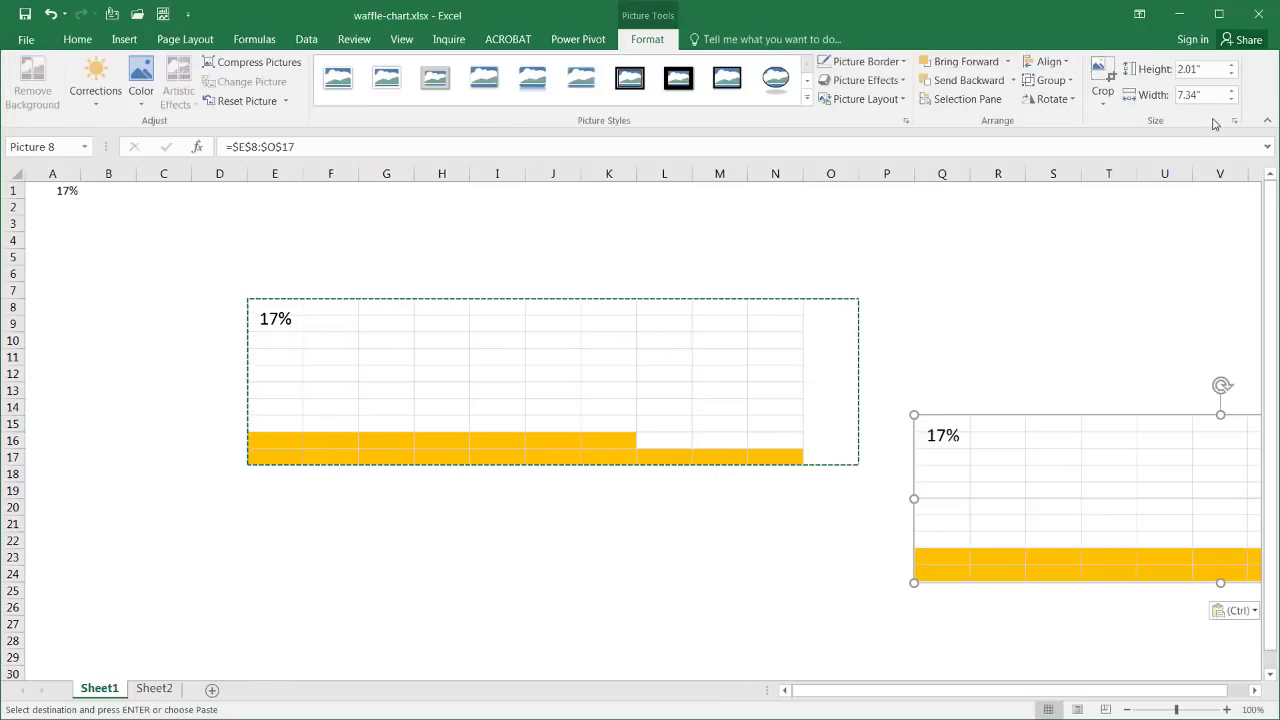
# - Size the new linked picture to a 2-inch square and close the formatting pane
pyautogui.click(1235, 121)
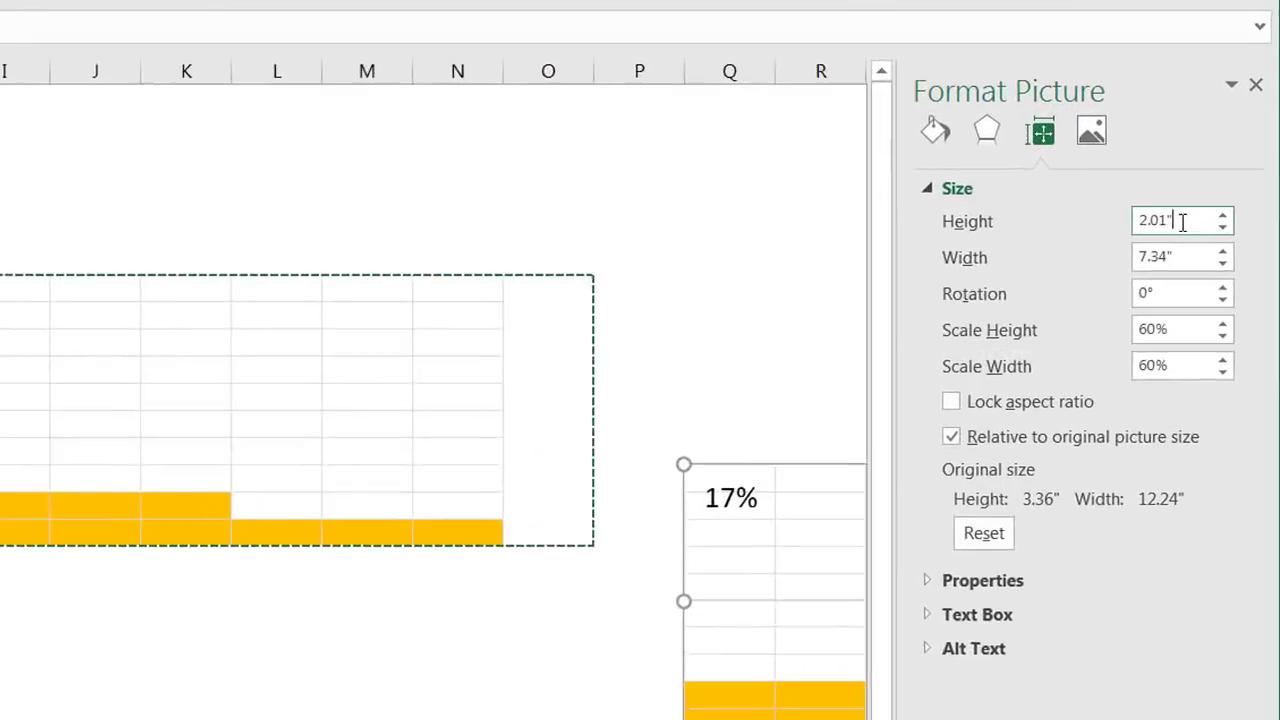
pyautogui.moveTo(1226, 266); pyautogui.dragTo(1117, 251)
pyautogui.write('22')
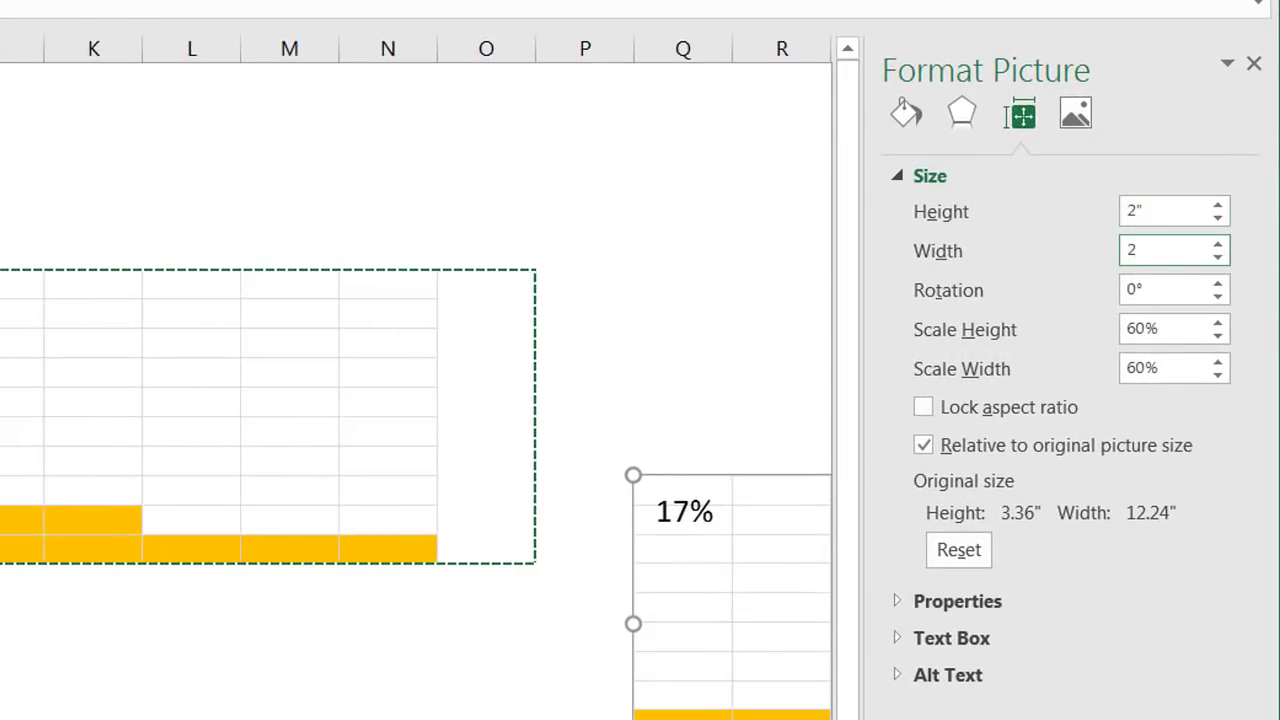
pyautogui.press('Return')
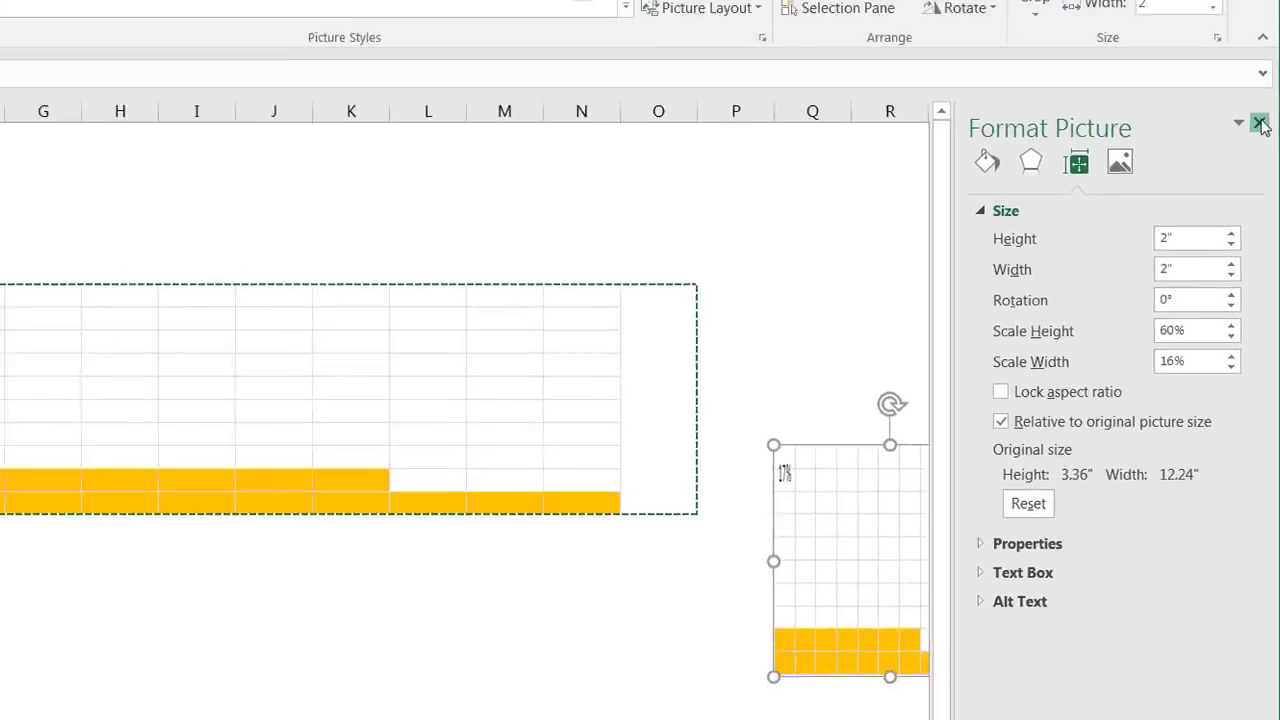
pyautogui.click(1255, 66)
# - Move the small linked picture up so it sits level with the original grid
pyautogui.click(1091, 374)
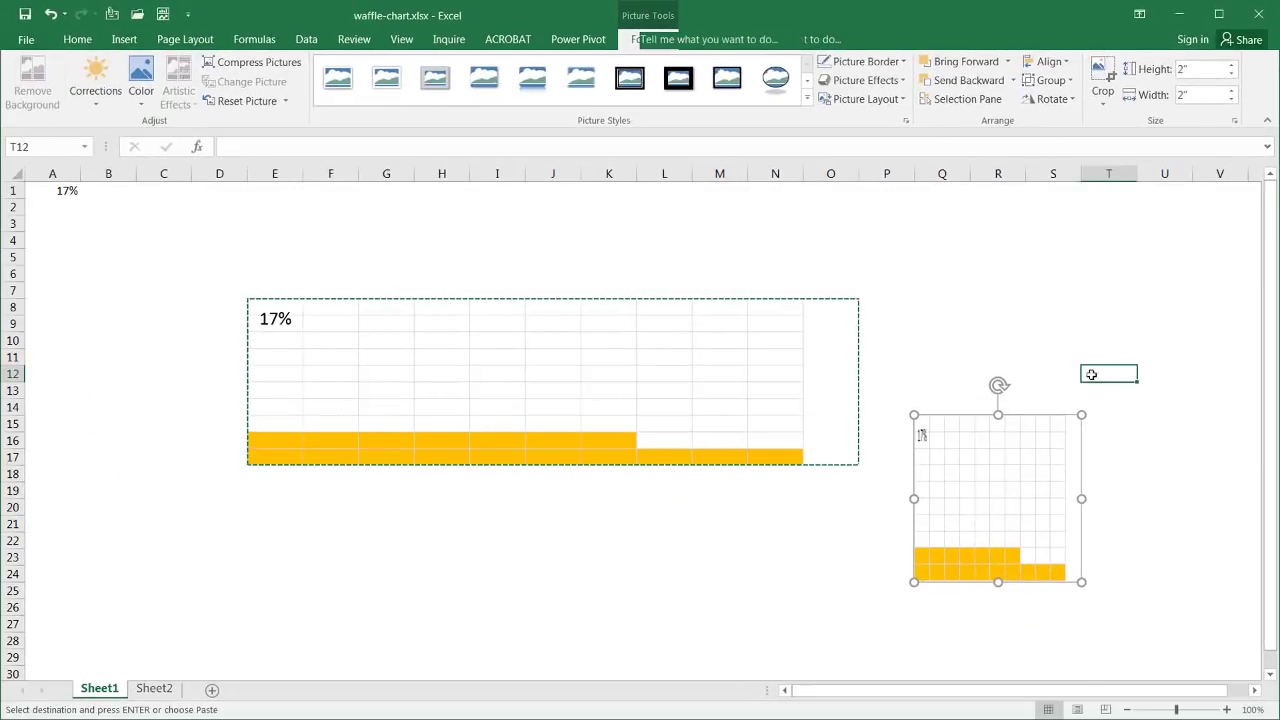
pyautogui.click(1021, 479)
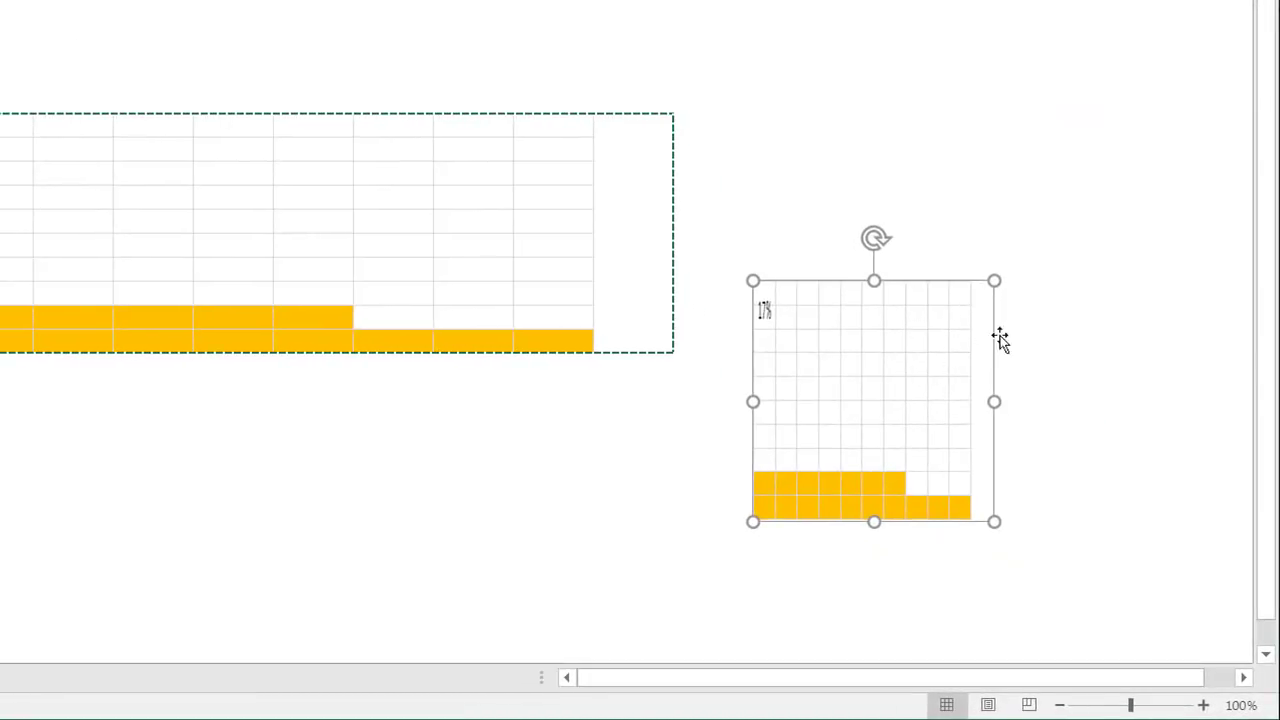
pyautogui.click(1077, 340)
pyautogui.moveTo(914, 366); pyautogui.dragTo(965, 206)
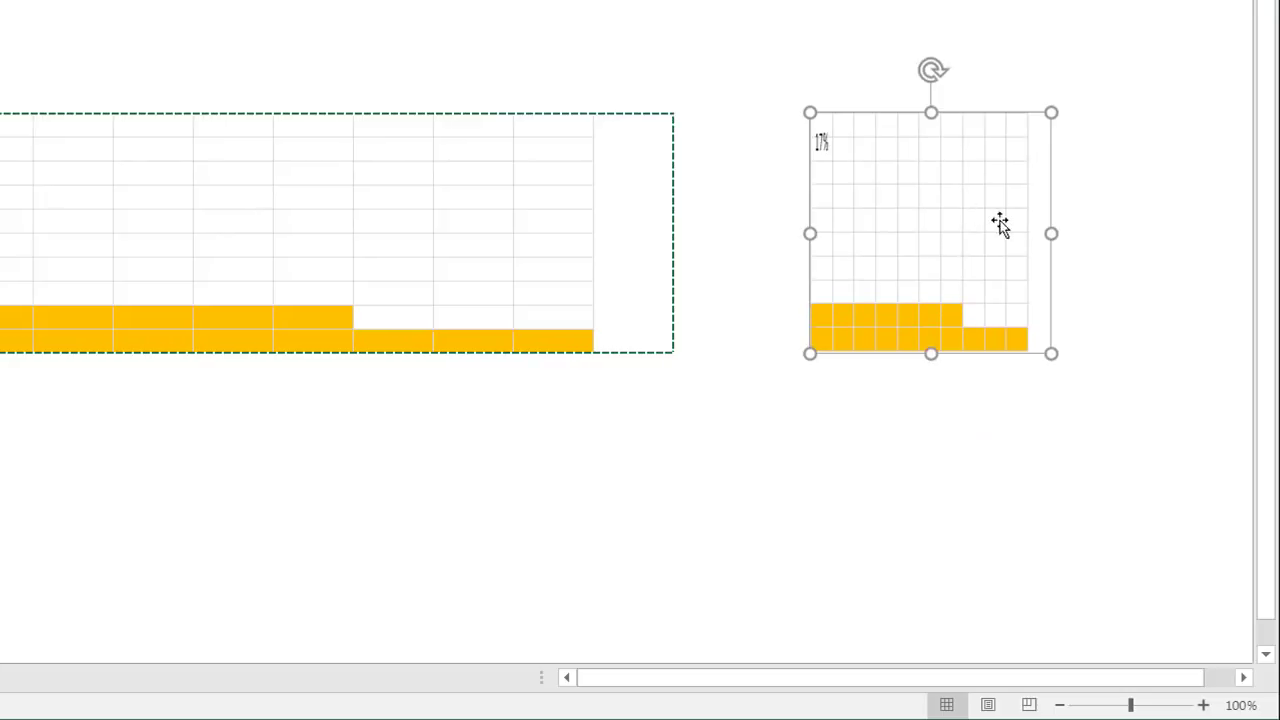
pyautogui.click(1097, 250)
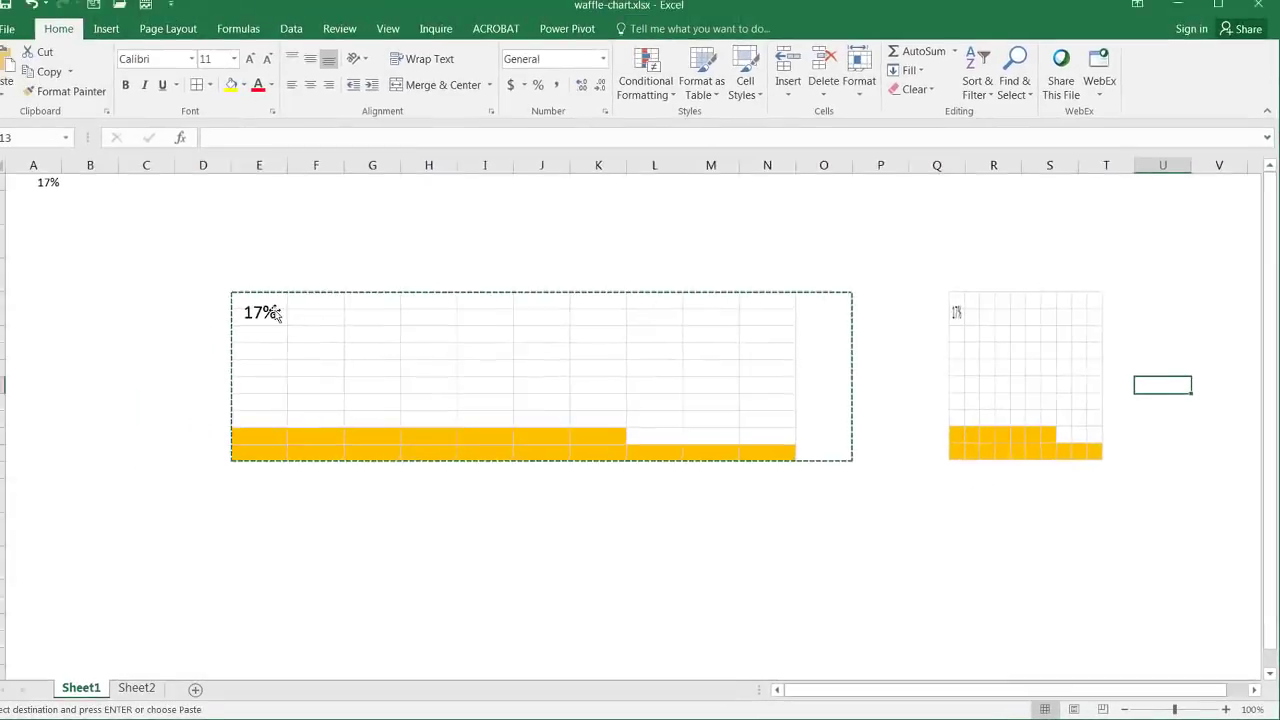
# - Drag the 17% label onto the small picture's top-left corner and shrink its box
pyautogui.click(280, 320)
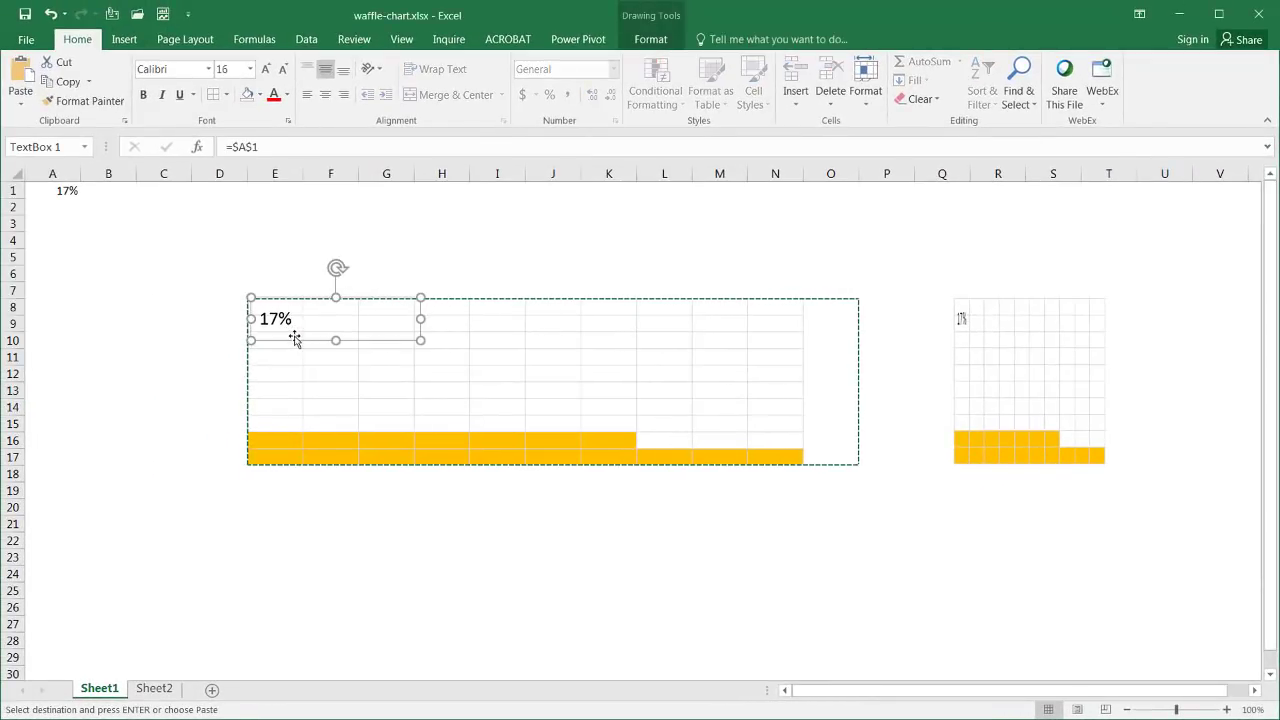
pyautogui.moveTo(296, 341); pyautogui.dragTo(997, 337)
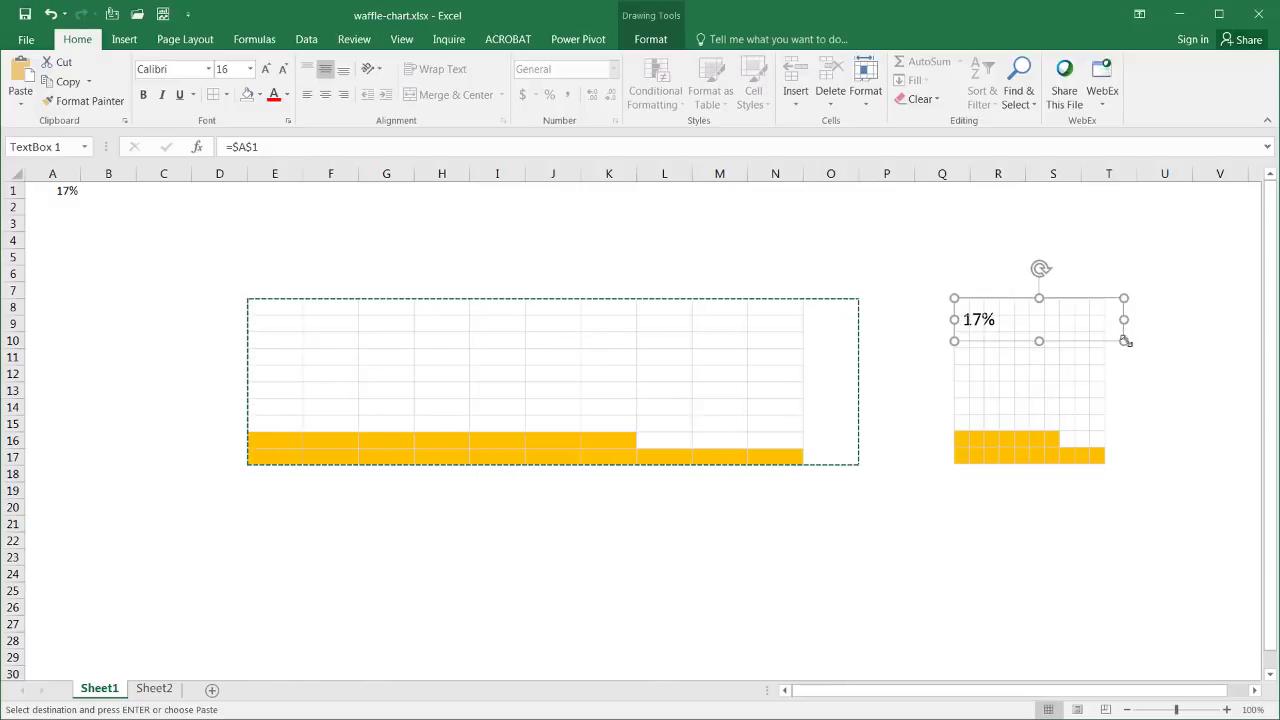
pyautogui.moveTo(1126, 339); pyautogui.dragTo(997, 337)
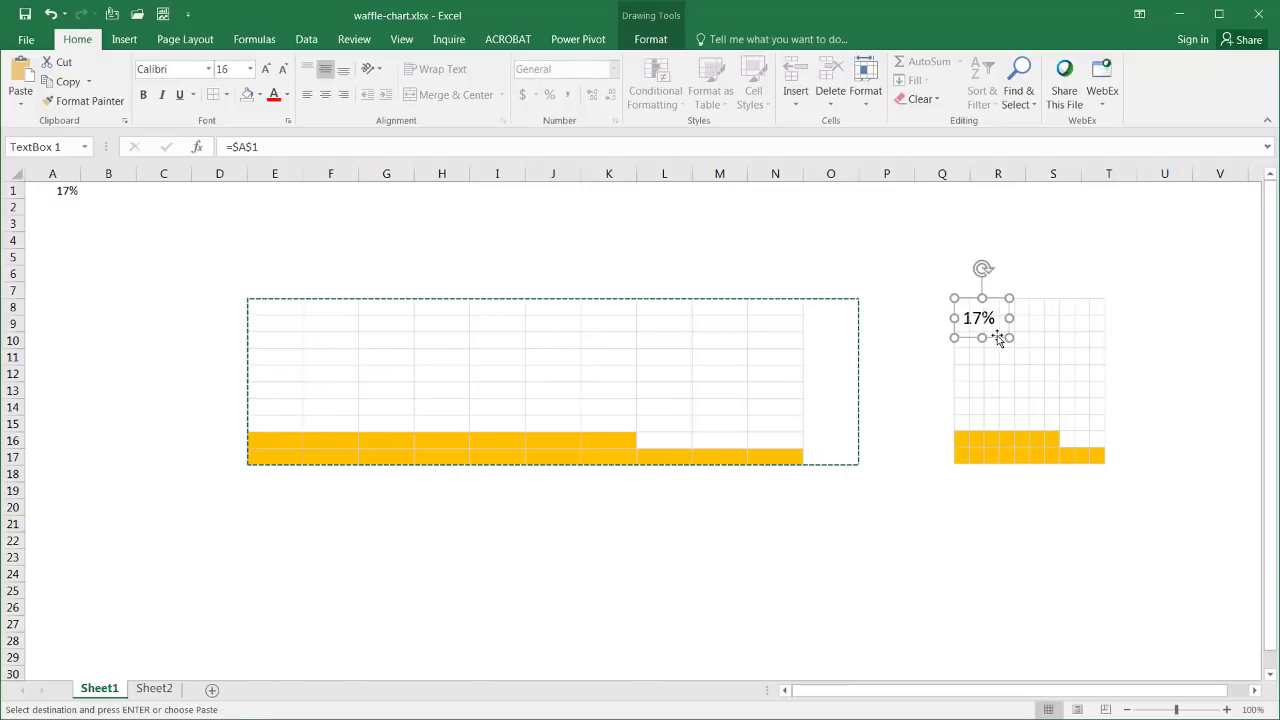
pyautogui.click(1098, 346)
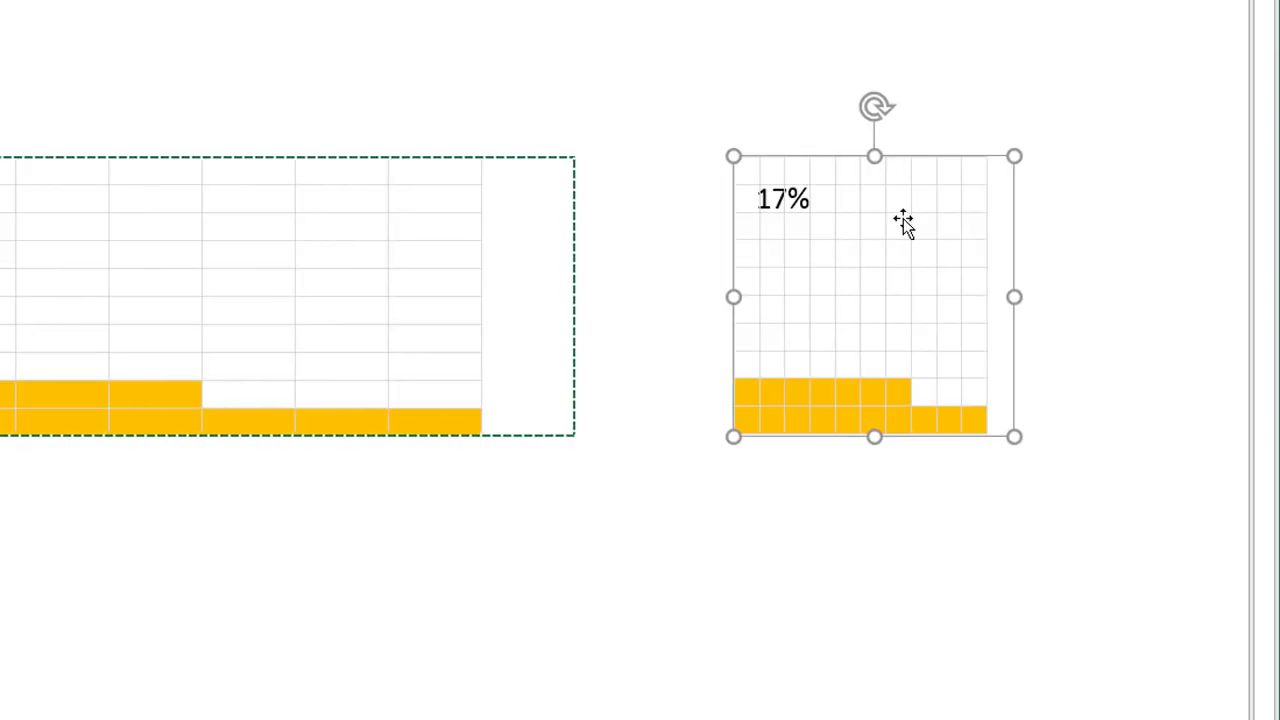
# - Send the small linked picture to the back so the 17% label shows on top
pyautogui.rightClick(903, 220)
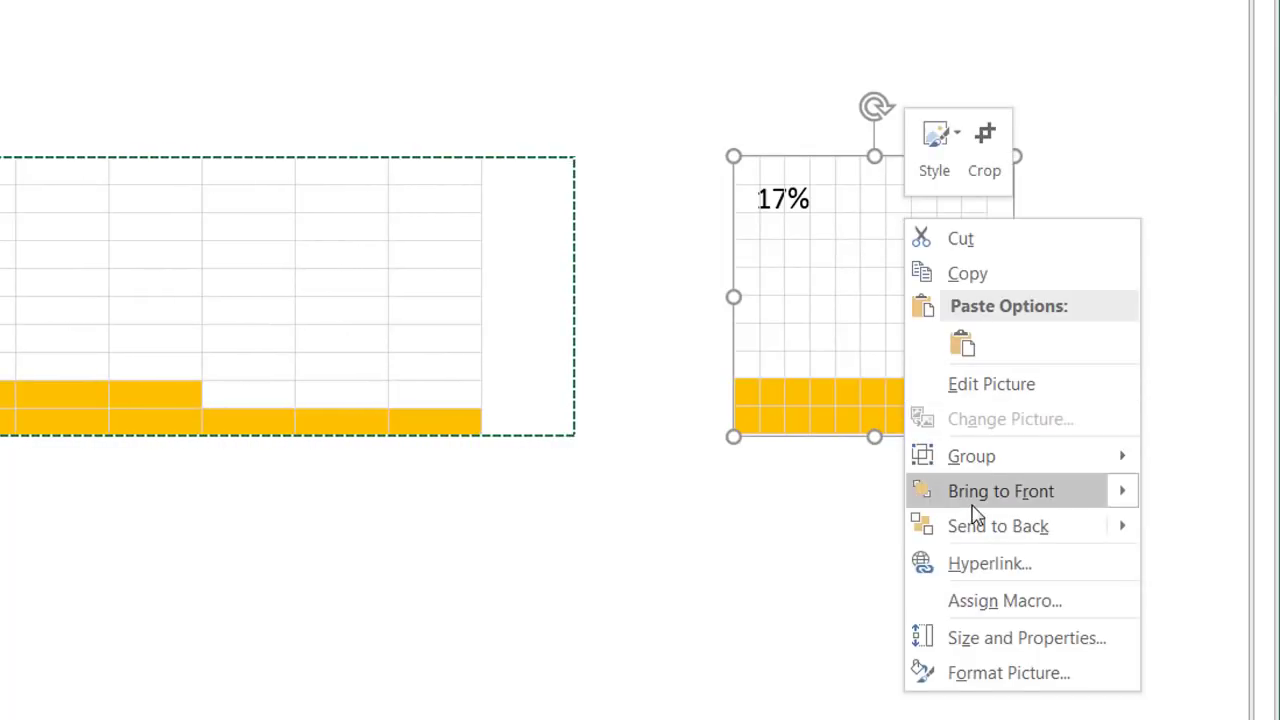
pyautogui.click(973, 524)
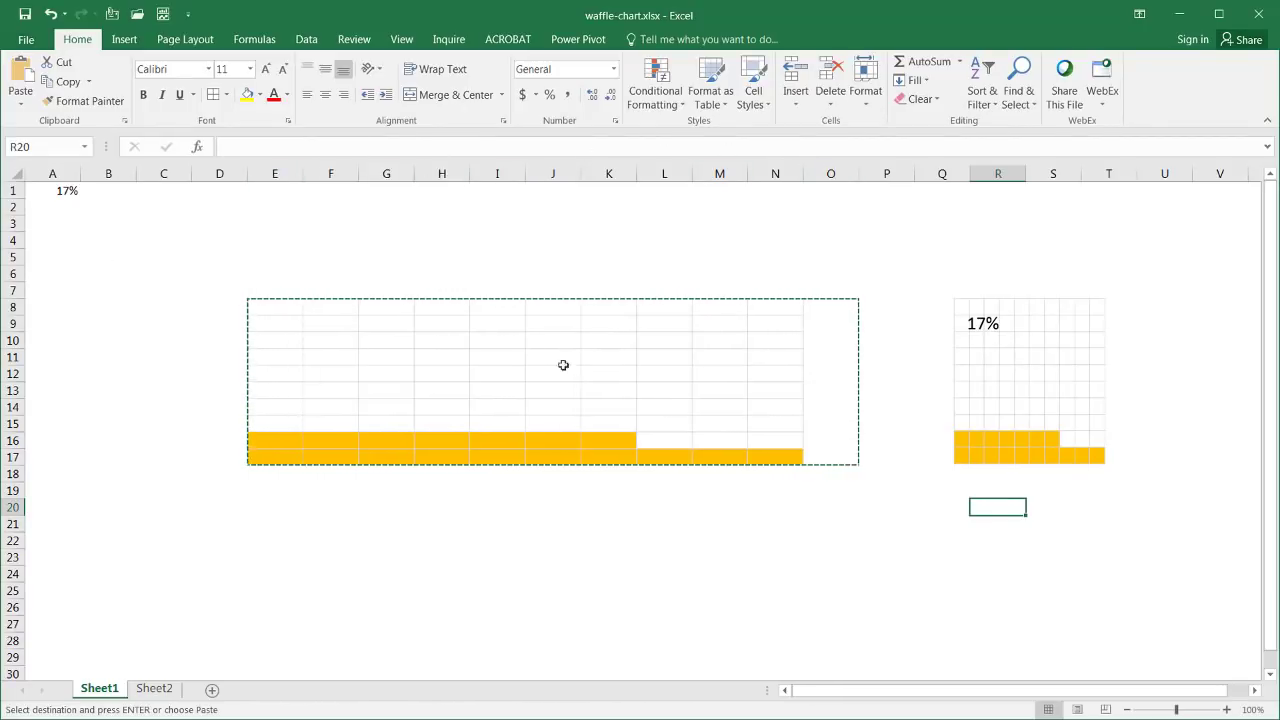
pyautogui.click(988, 368)
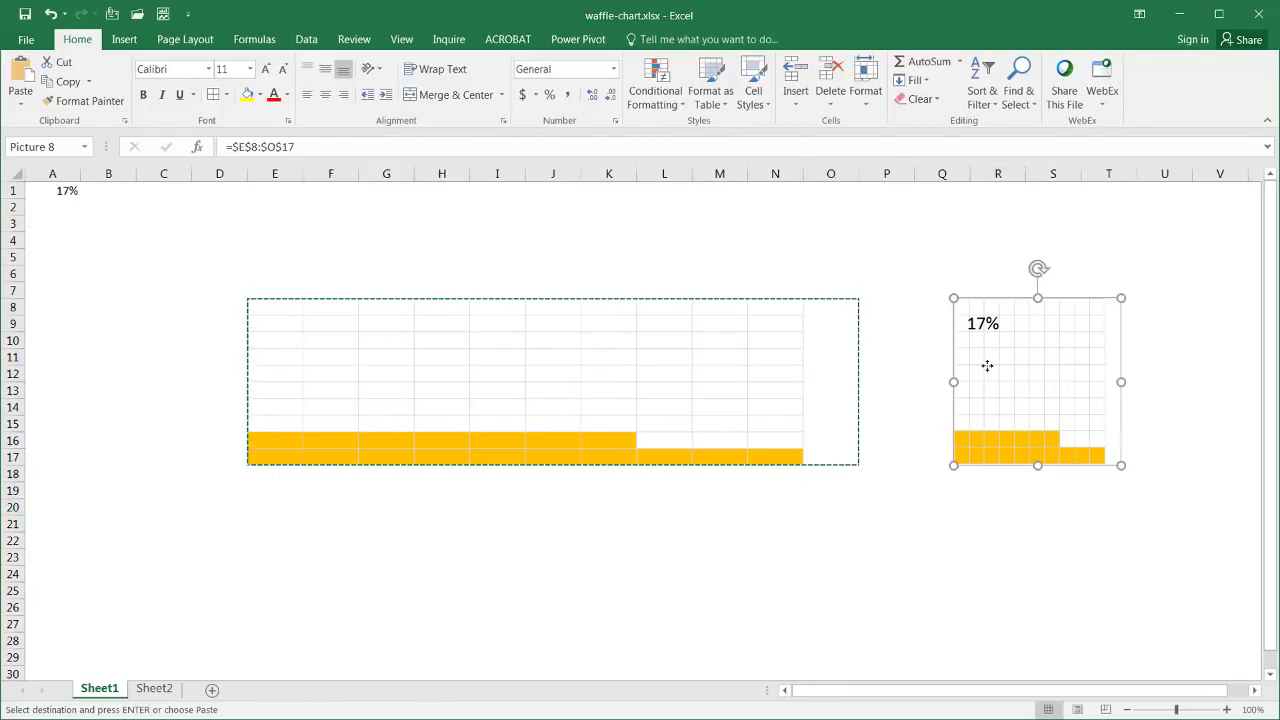
pyautogui.click(1057, 541)
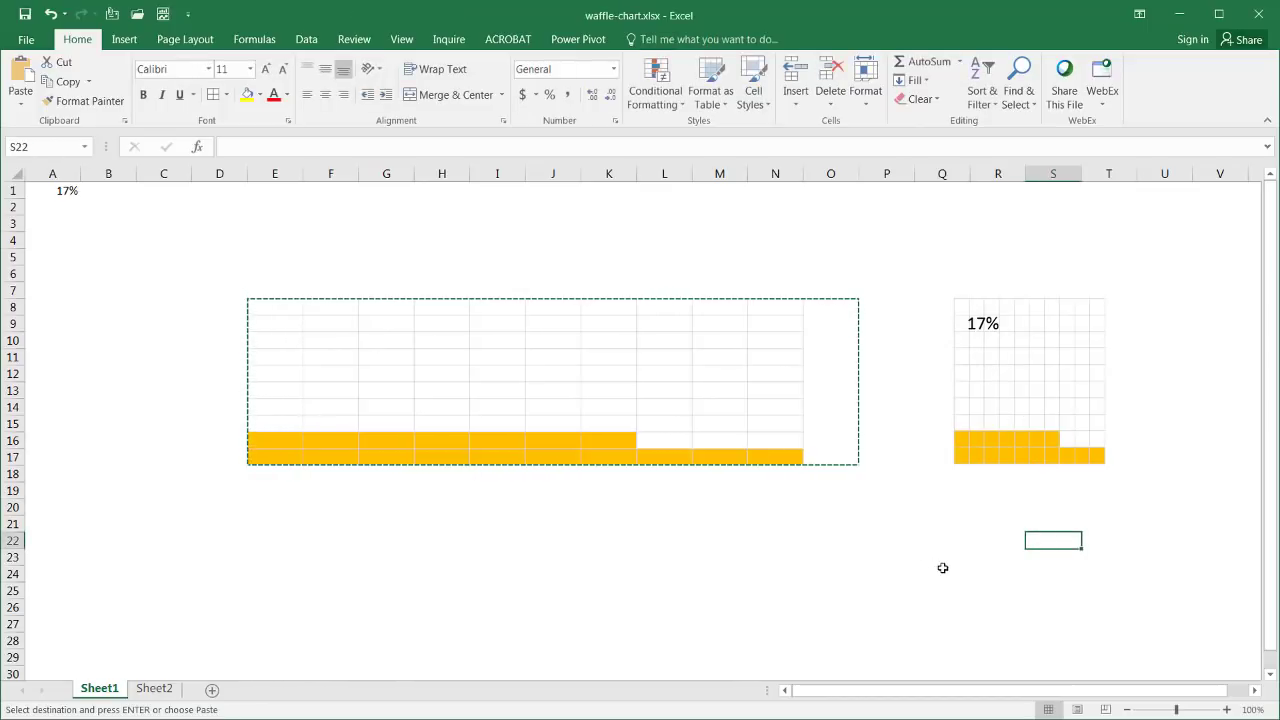